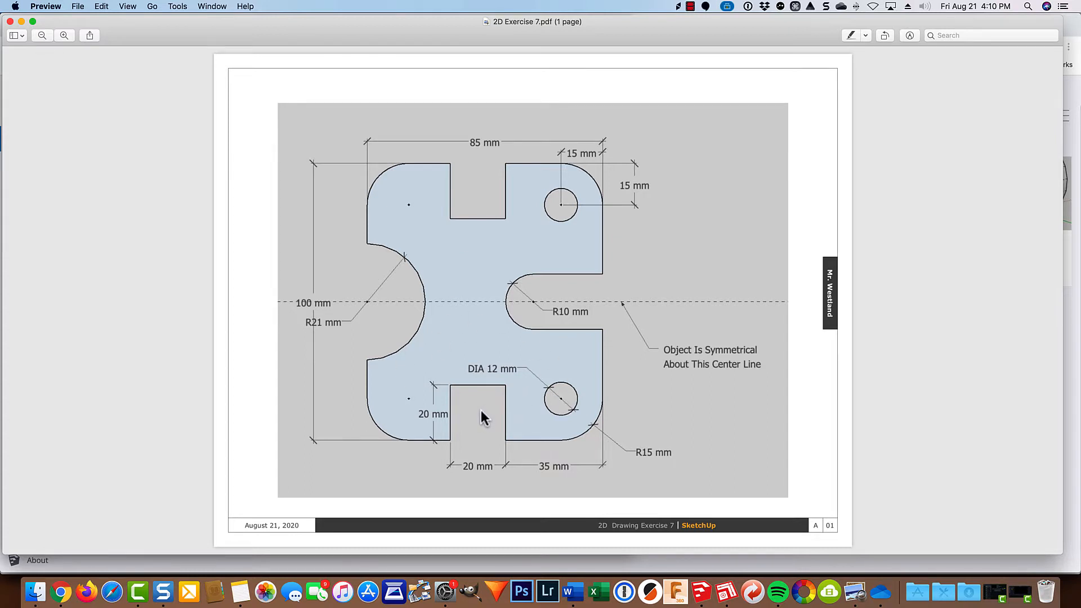
Switch to SketchUp in Chrome and create a new model from the Simple Template - Millimeters.
left_click(61, 592)
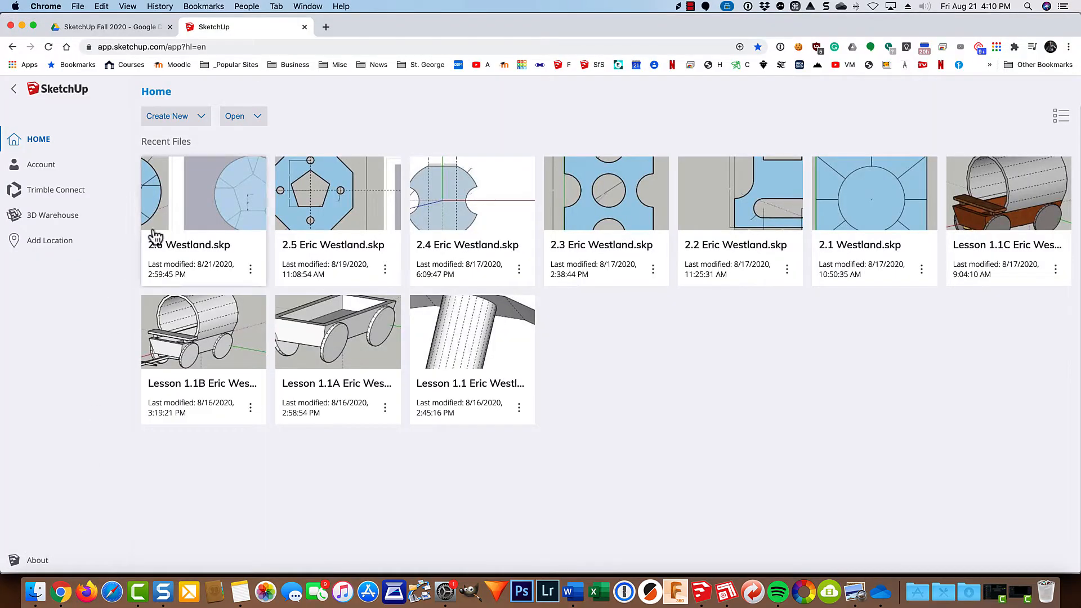
left_click(172, 118)
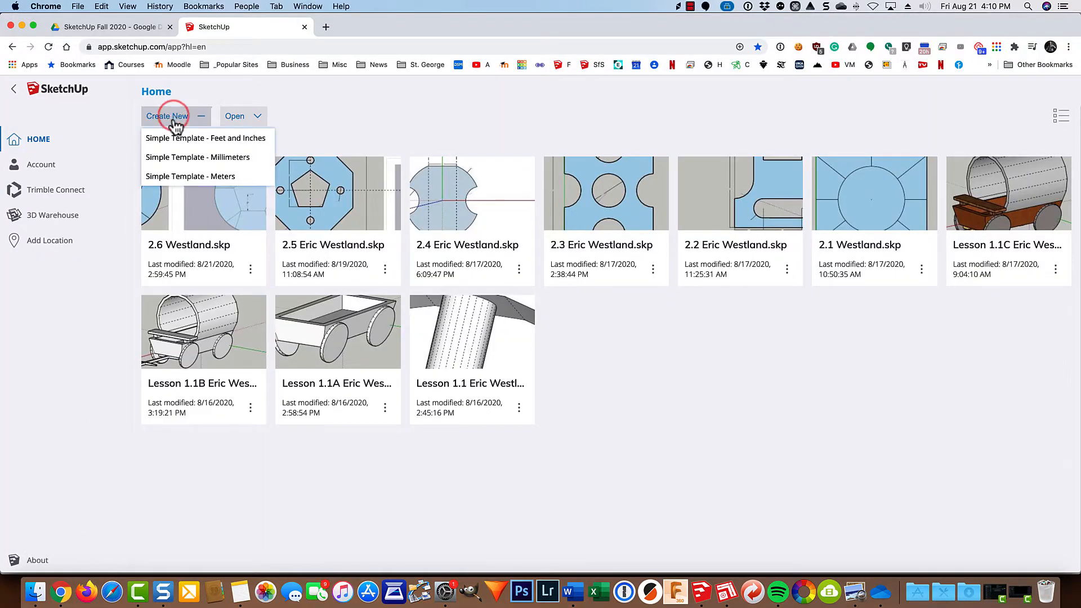
left_click(179, 159)
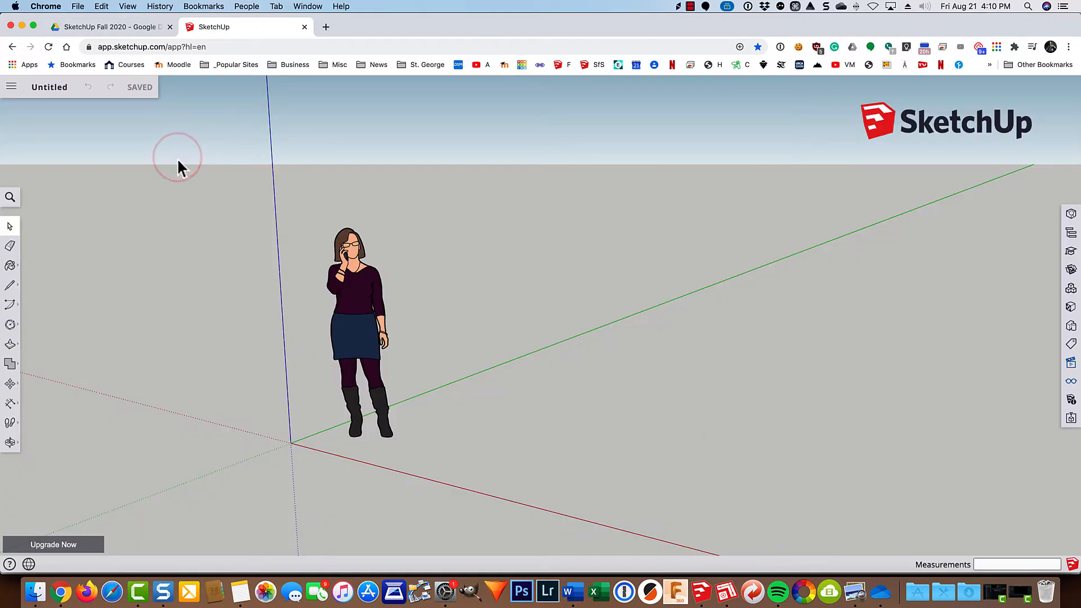
Insert 2D Exercise 7.jpg from the computer as an image and place it flat on the ground beside the person figure.
left_click(11, 87)
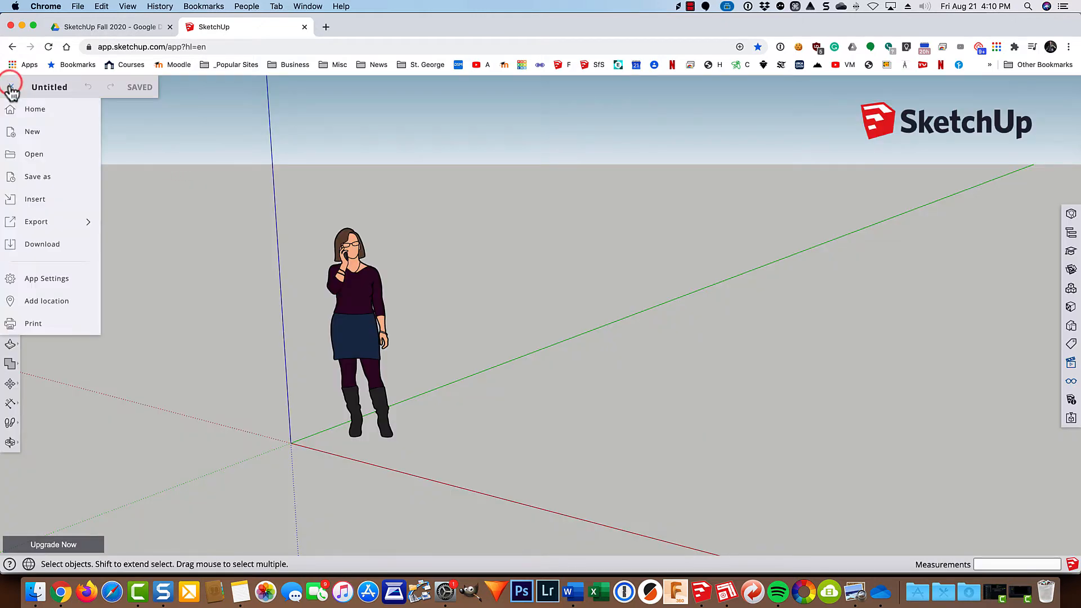
left_click(13, 200)
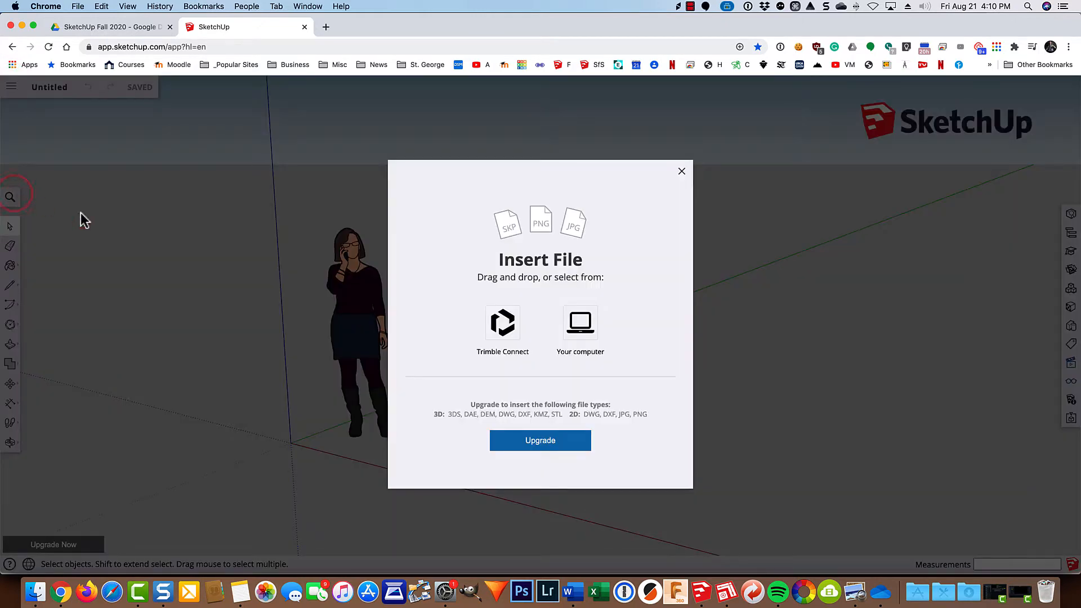
left_click(587, 330)
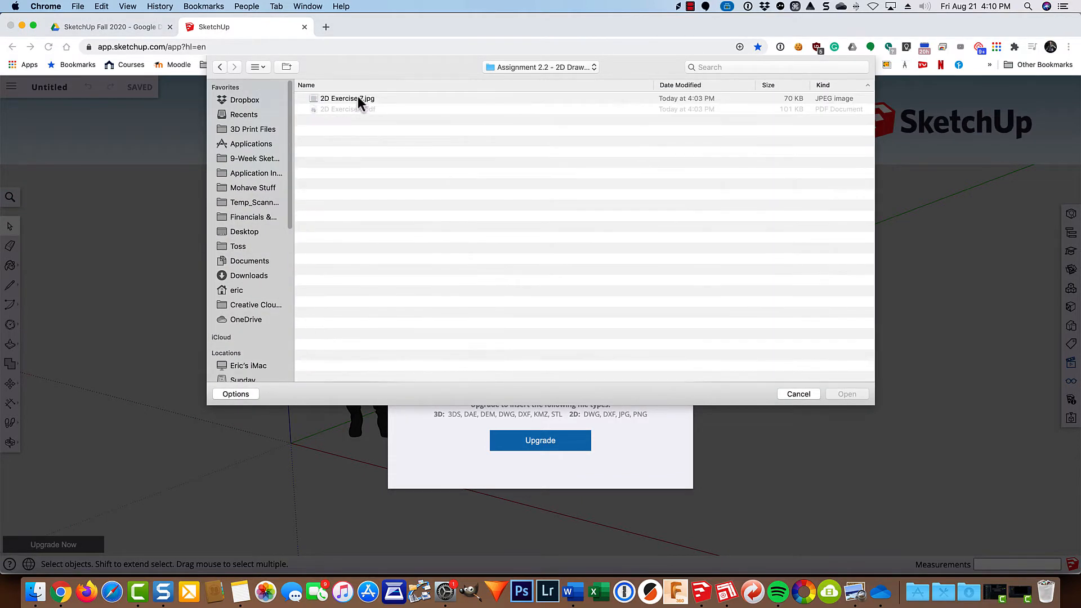
left_click(359, 97)
double_click(359, 96)
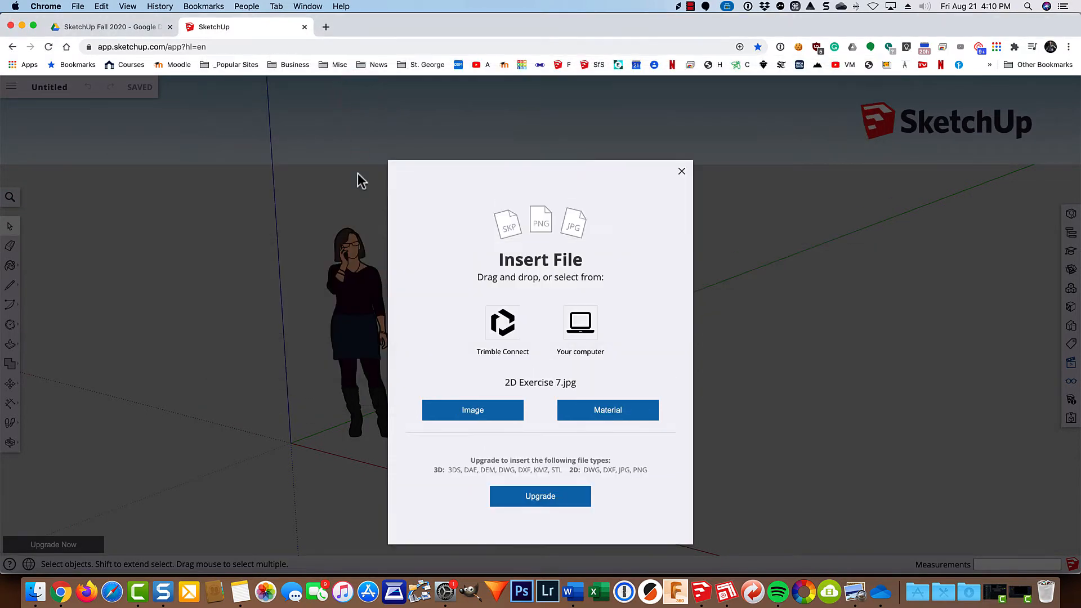
left_click(479, 410)
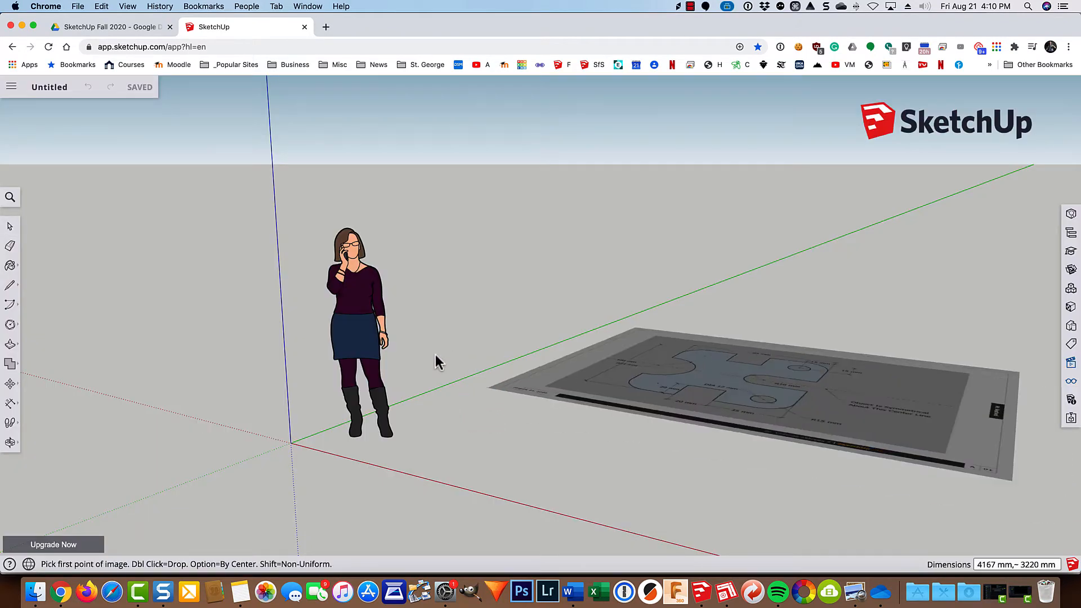
left_click(458, 360)
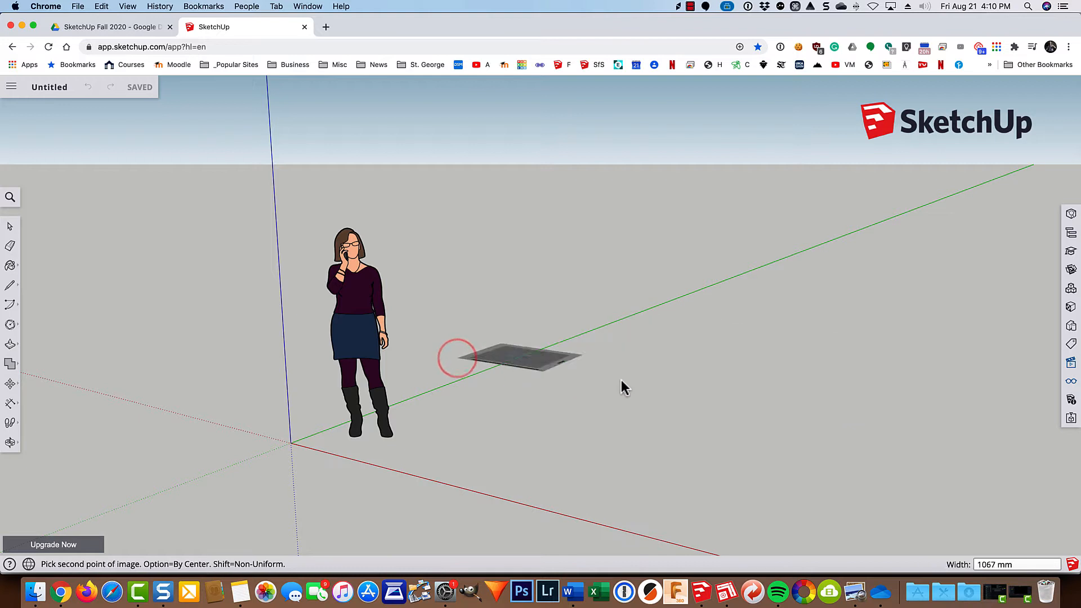
left_click(819, 369)
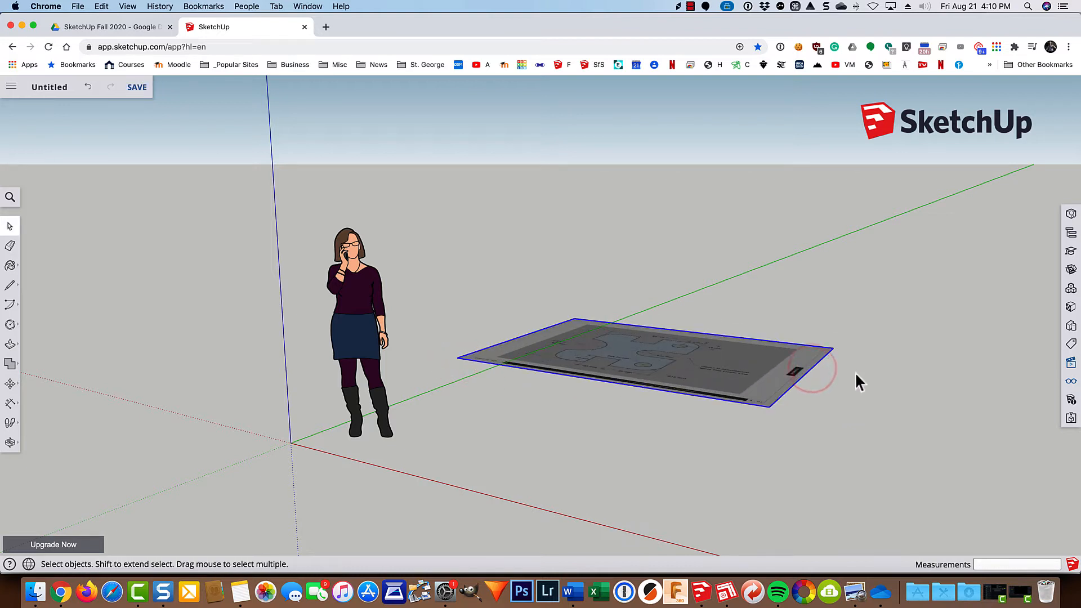
Switch to the top view and delete the default person figure near the origin.
left_click(1071, 362)
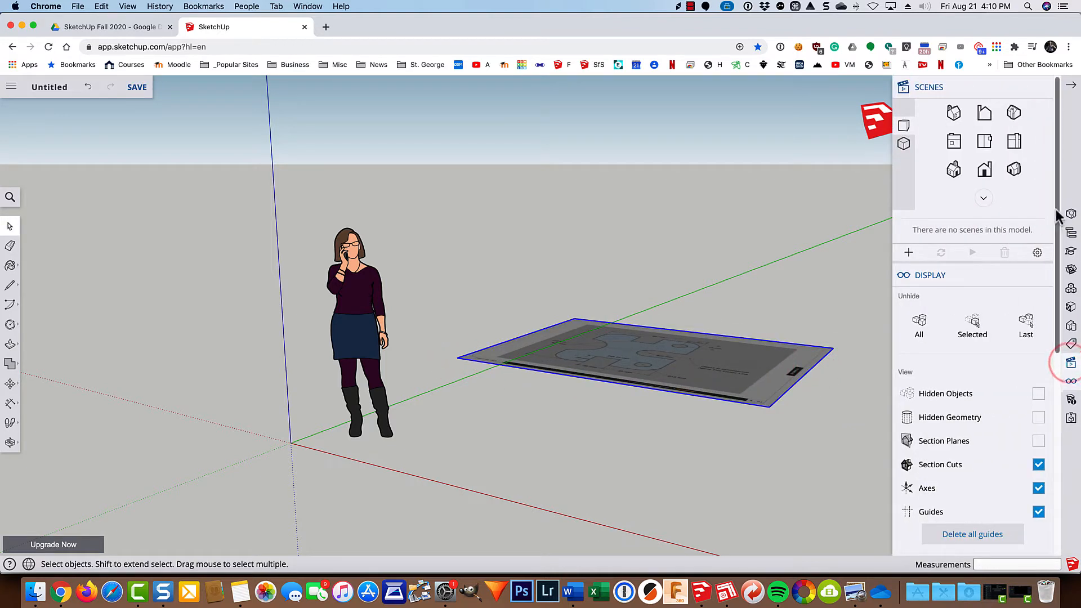
left_click(988, 144)
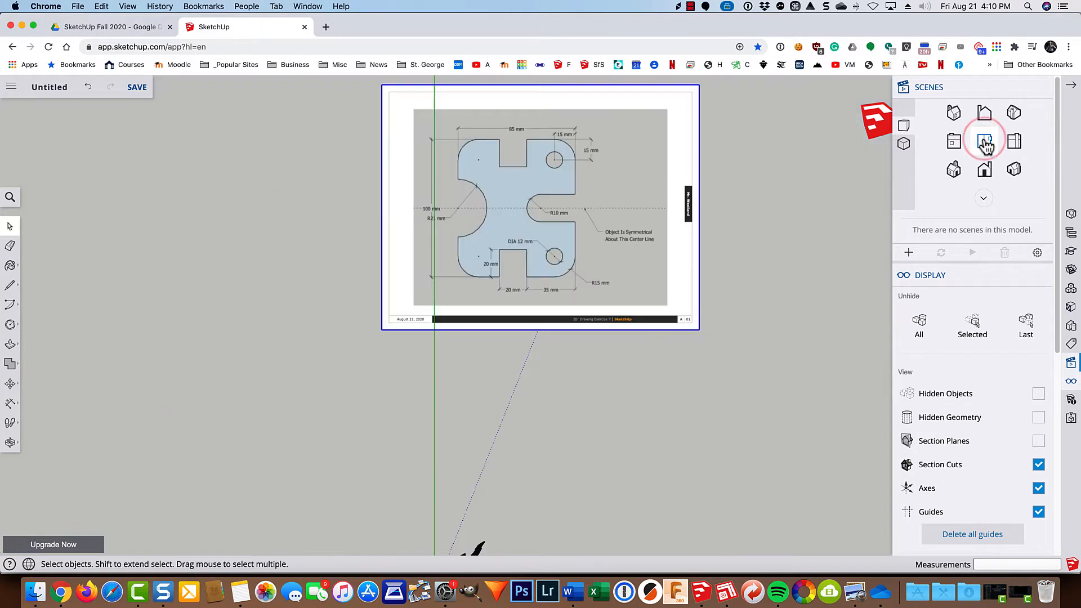
scroll(717, 244, "down", 4)
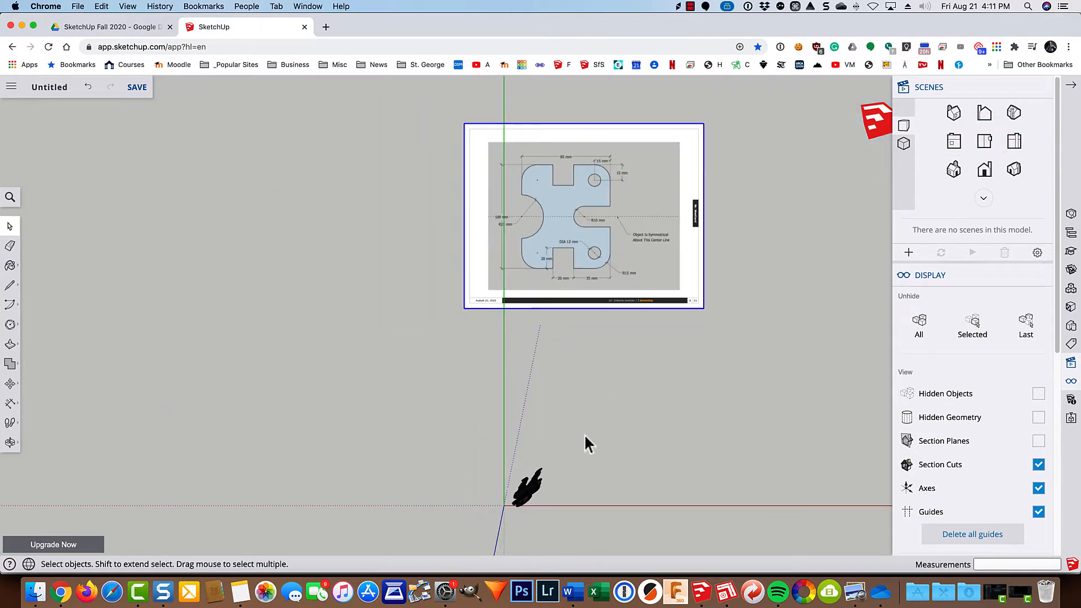
key("space")
left_click_drag(591, 448, 469, 537)
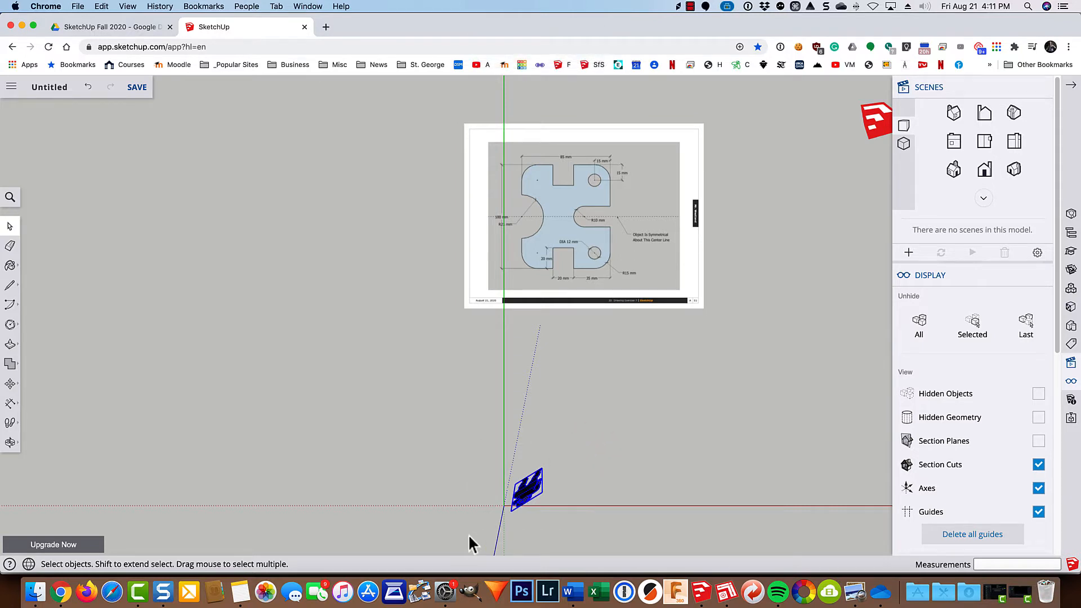
key("Delete")
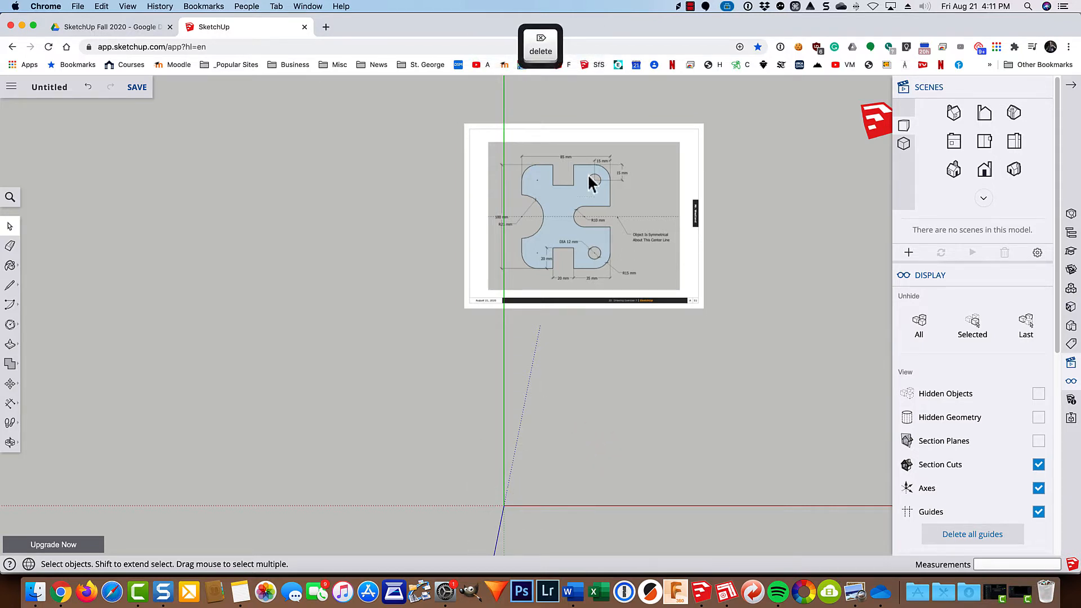
Measure across the overall width dimension in the image with Tape Measure and resize the whole model so that length equals 85 mm.
scroll(670, 149, "up", 2)
scroll(672, 152, "up", 2)
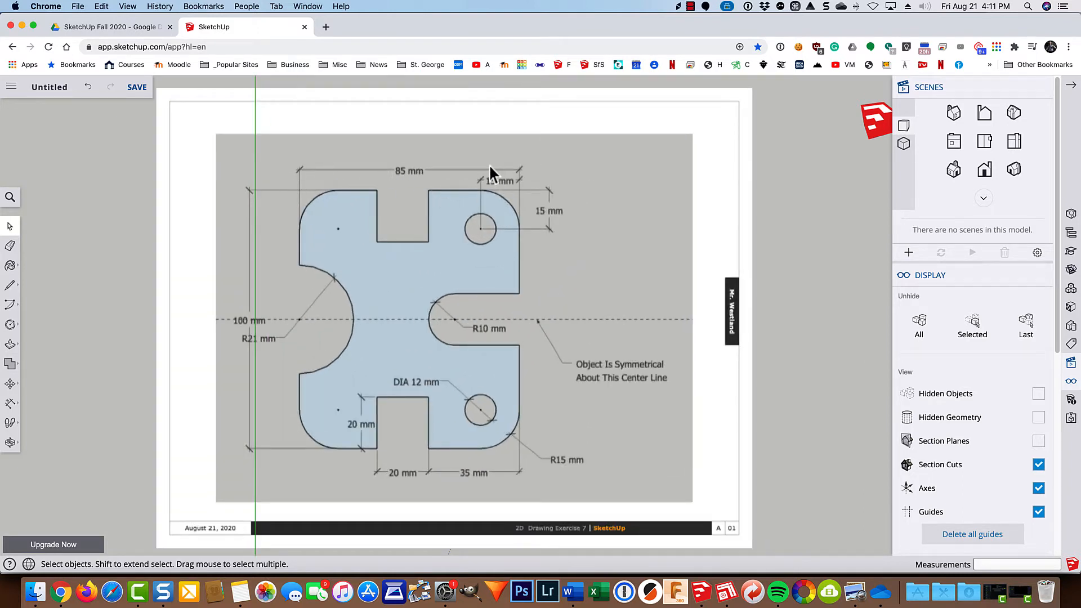
key("t")
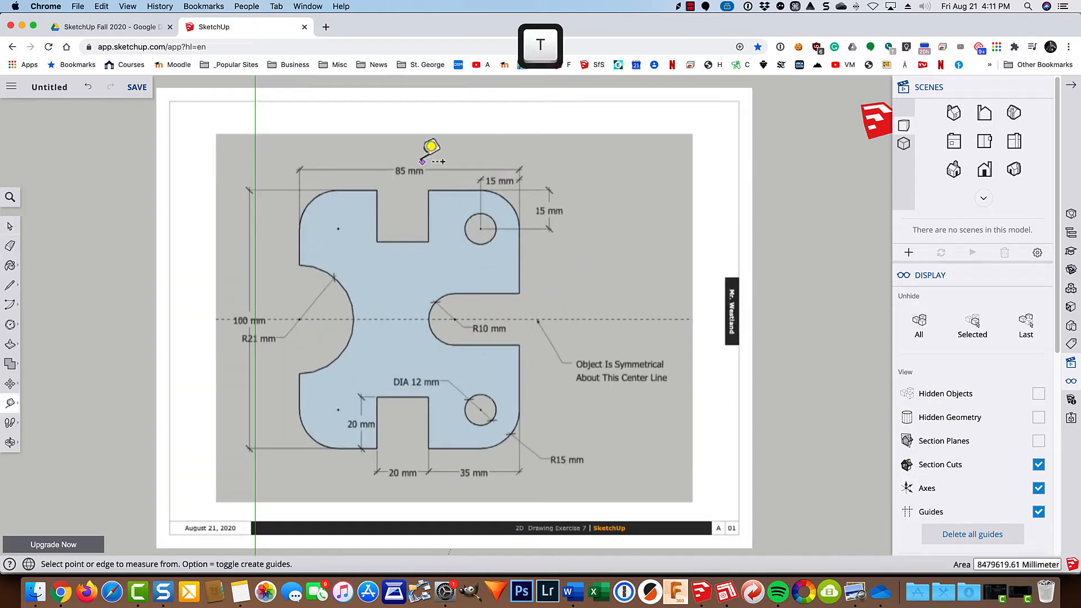
left_click(298, 170)
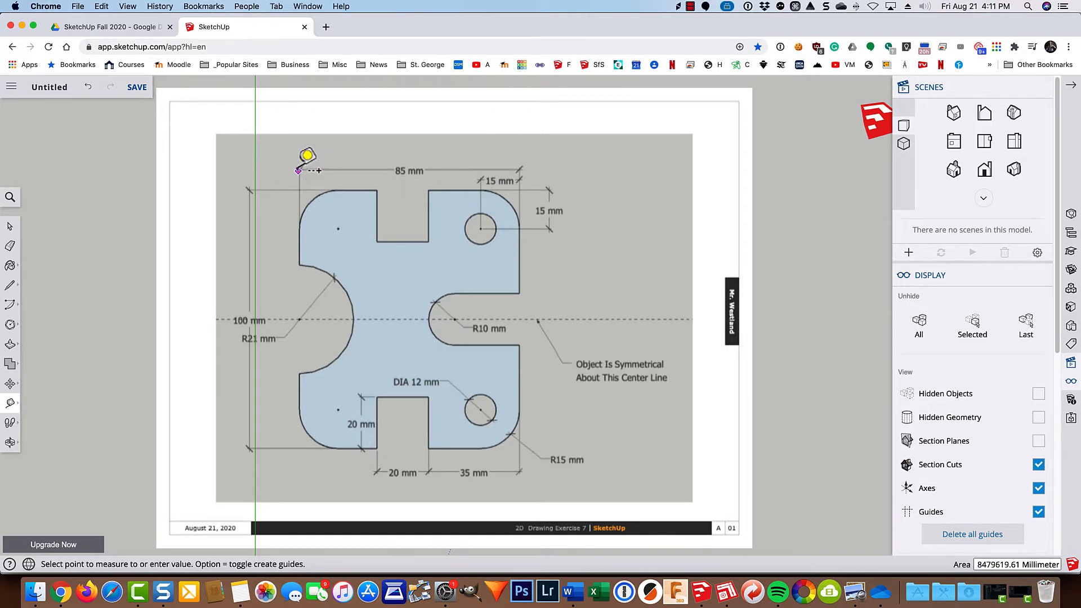
left_click(520, 169)
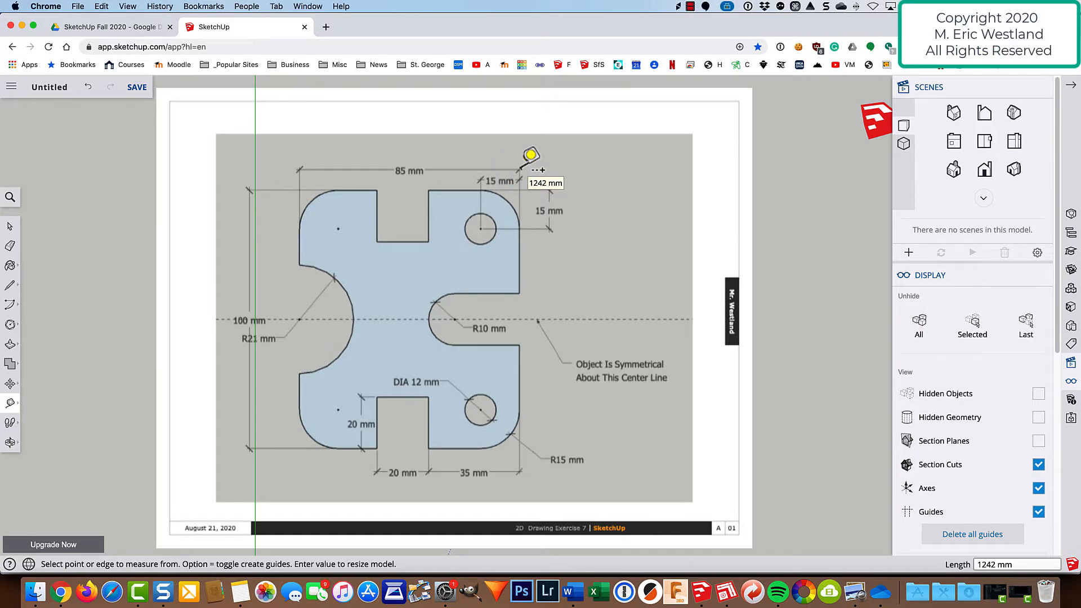
type("85")
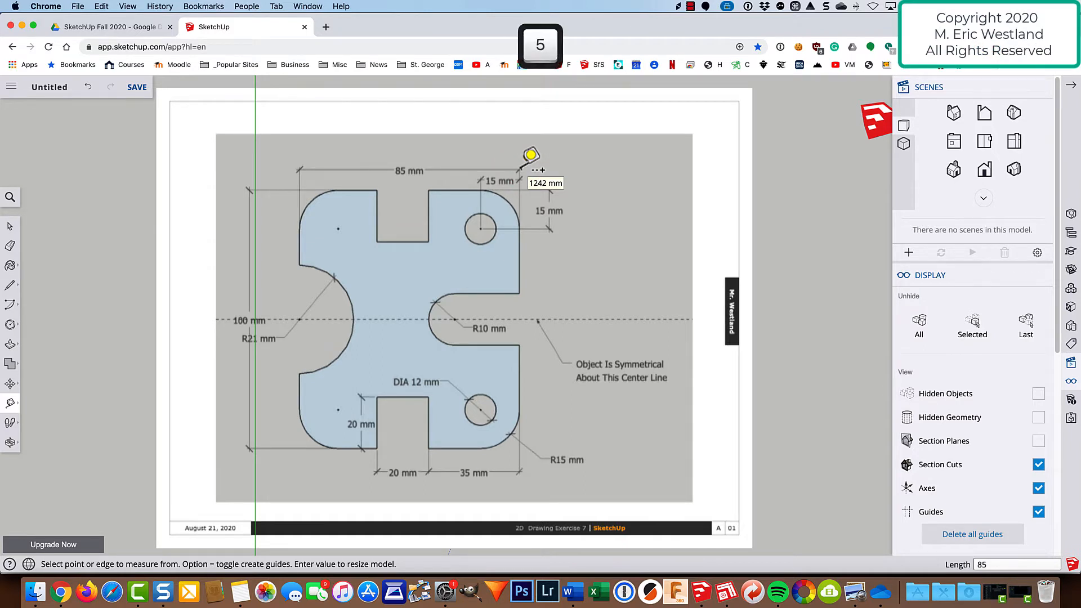
key("Return")
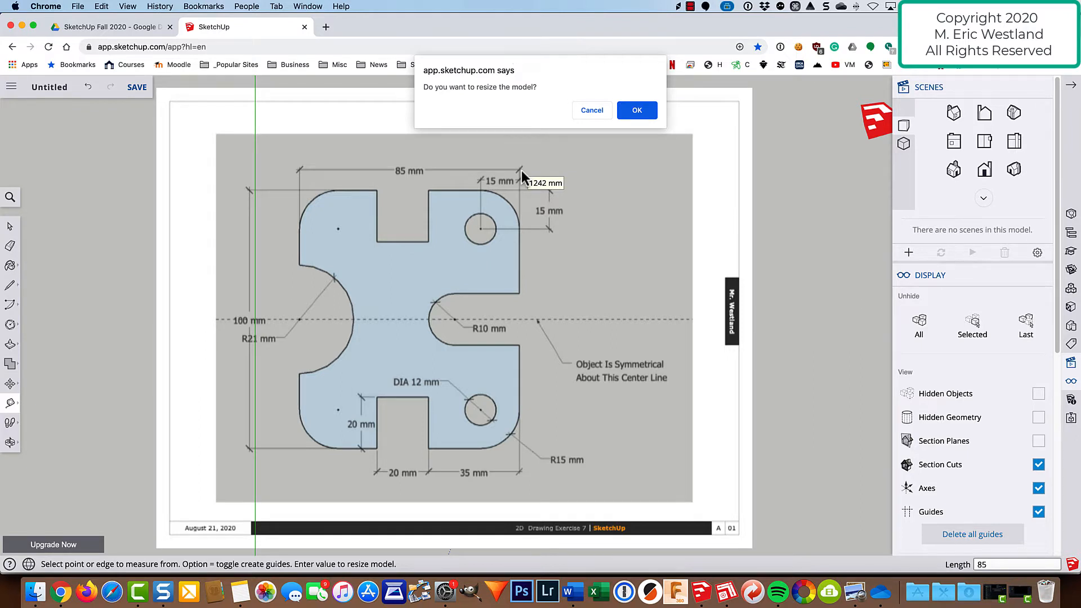
key("Return")
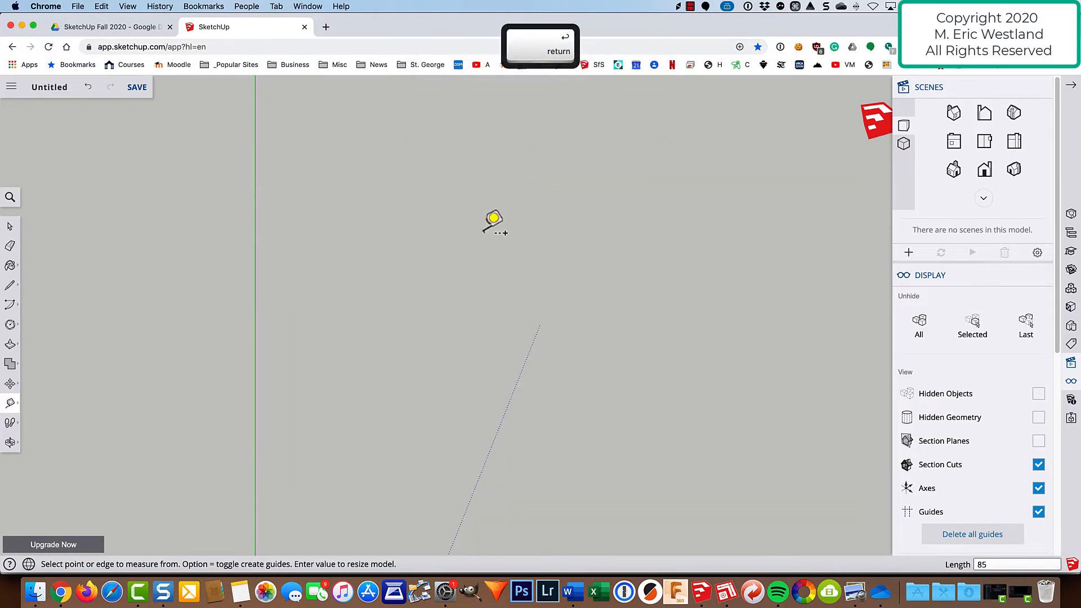
Move the reference image about 369 mm so its lower edge sits near the red axis, away from the origin.
scroll(495, 228, "down", 5)
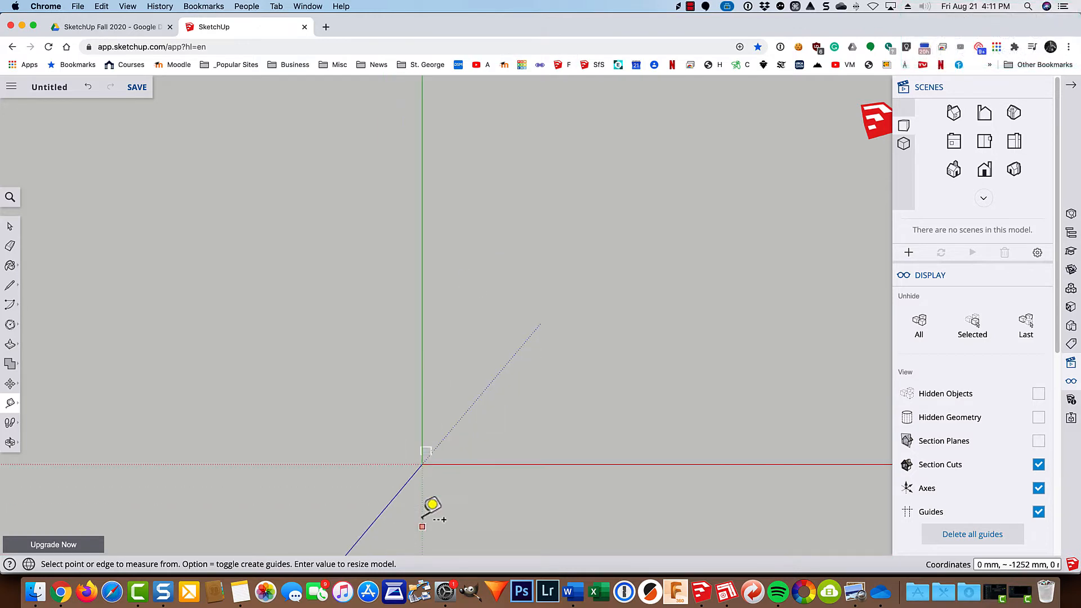
scroll(440, 460, "up", 4)
scroll(393, 483, "up", 3)
scroll(451, 439, "up", 7)
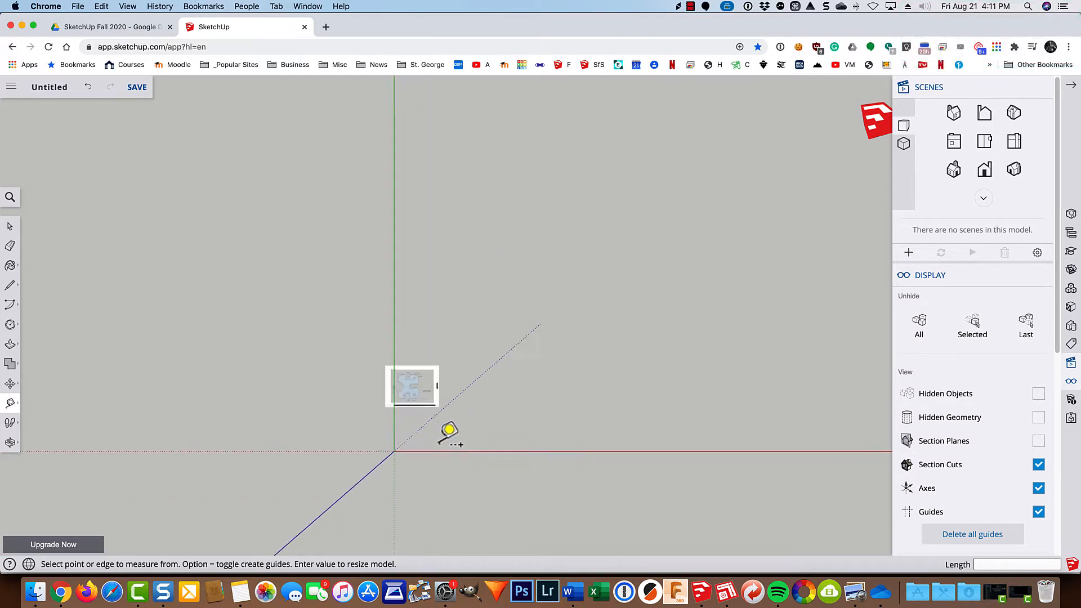
key("space")
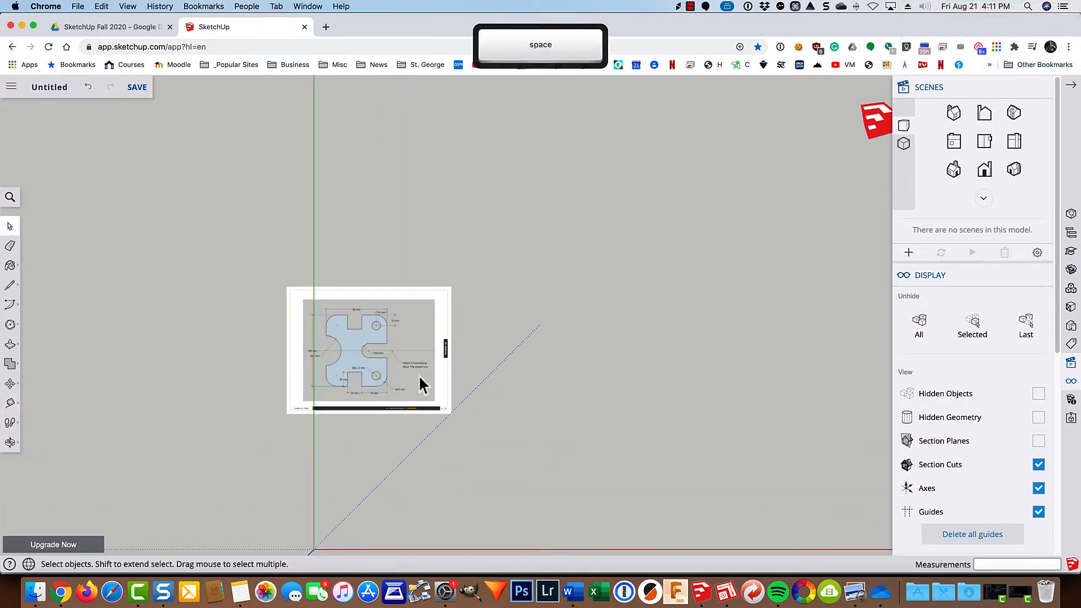
left_click(418, 374)
key("m")
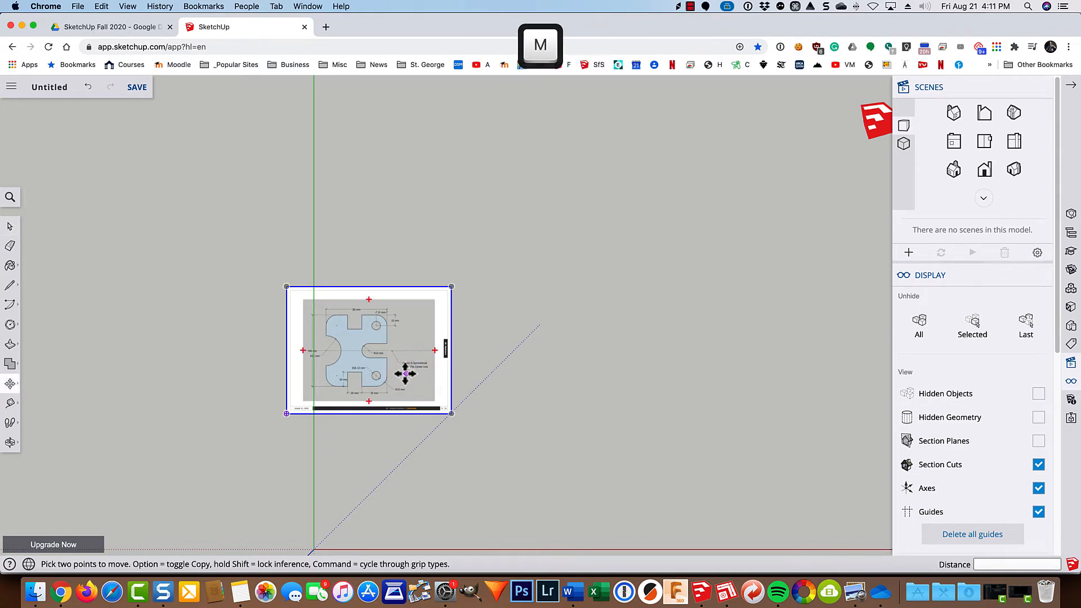
left_click(407, 374)
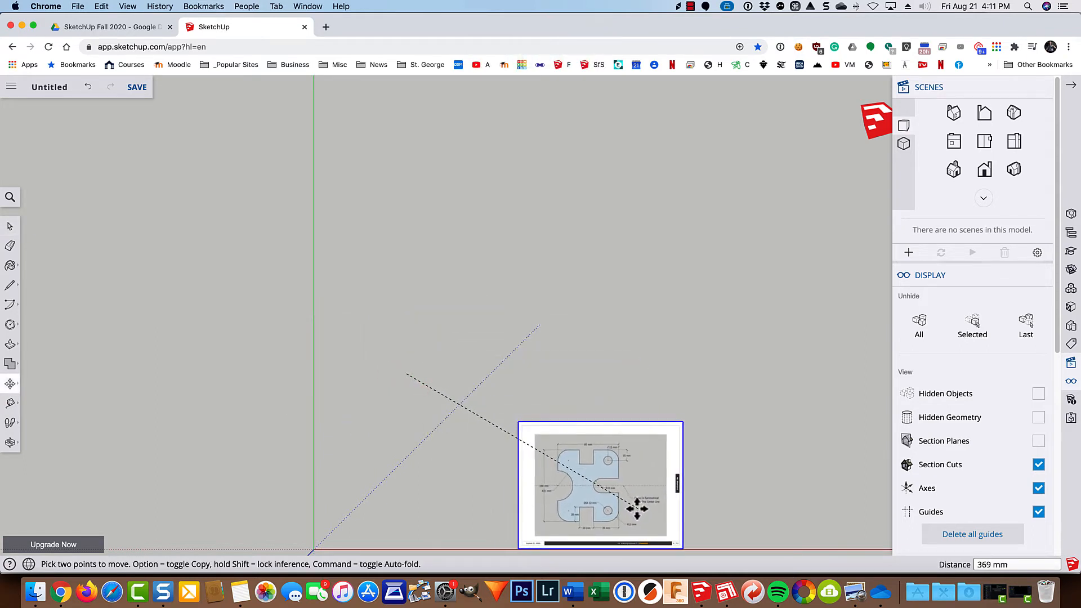
left_click(638, 509)
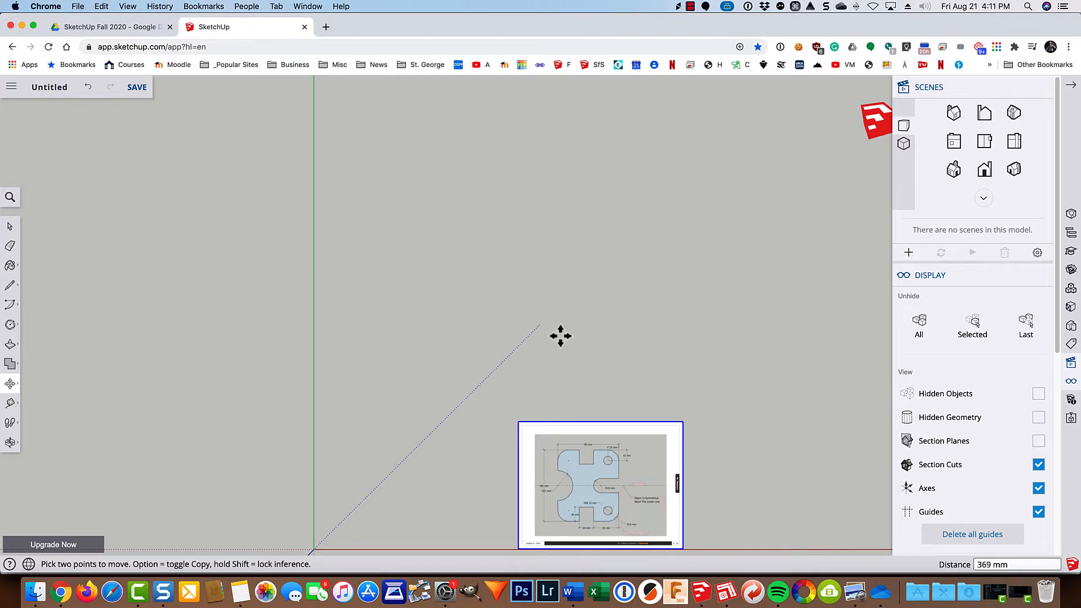
Draw an 85 by 100 mm rectangle in the empty space to the left of the reference image.
scroll(579, 531, "up", 5)
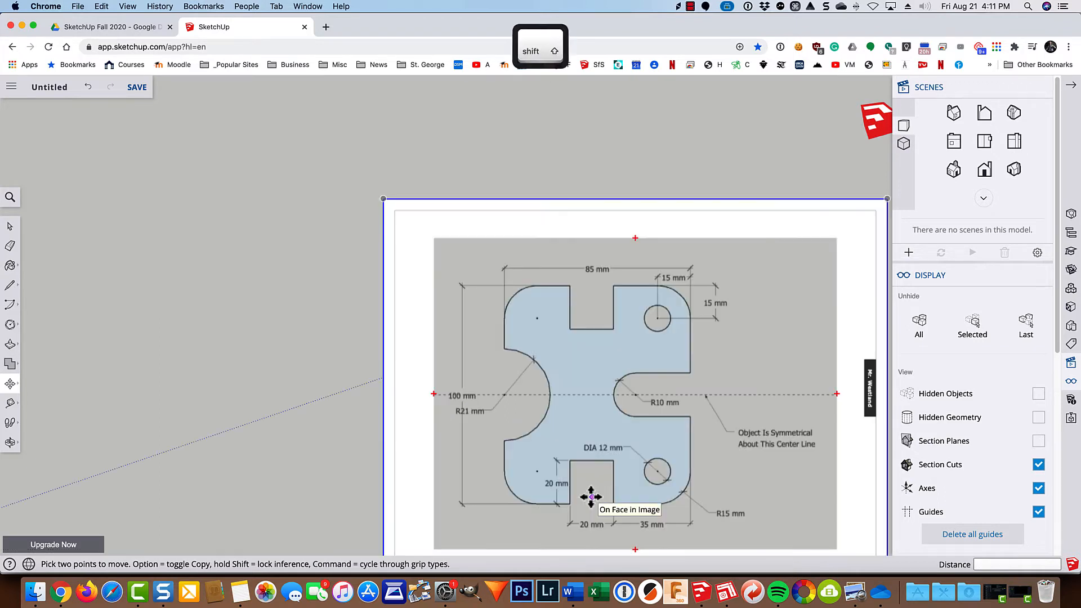
middle_click_drag(586, 500, 731, 459, "shift")
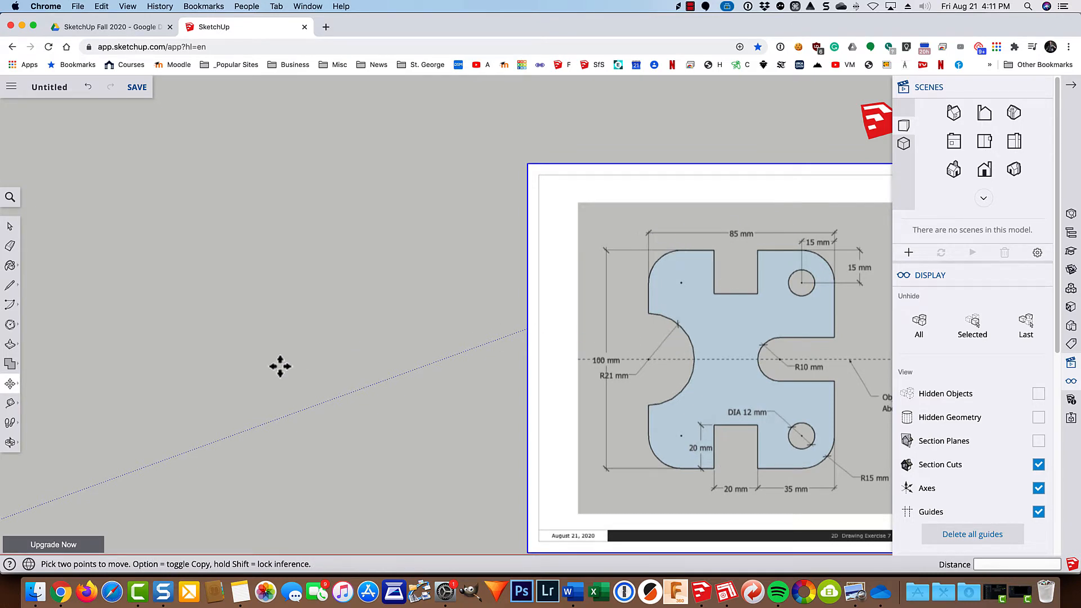
key("r")
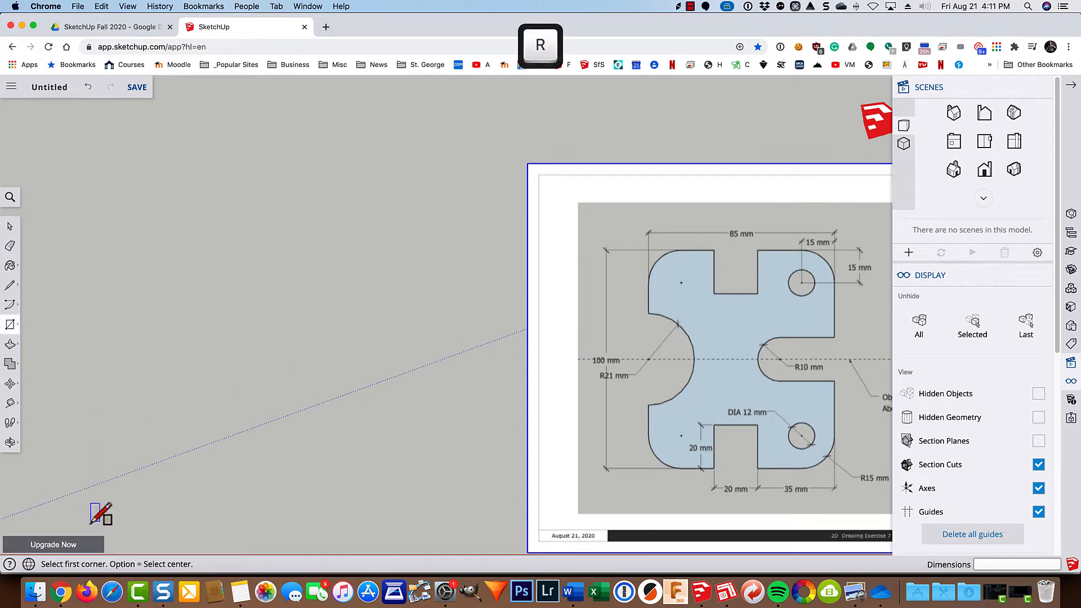
scroll(92, 521, "down", 2)
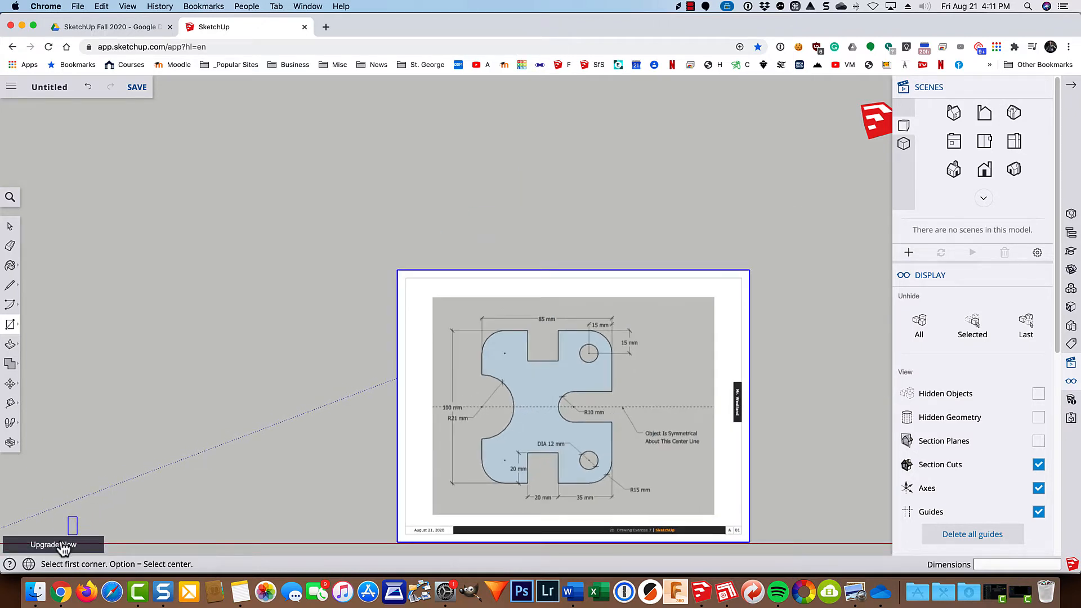
left_click(57, 517)
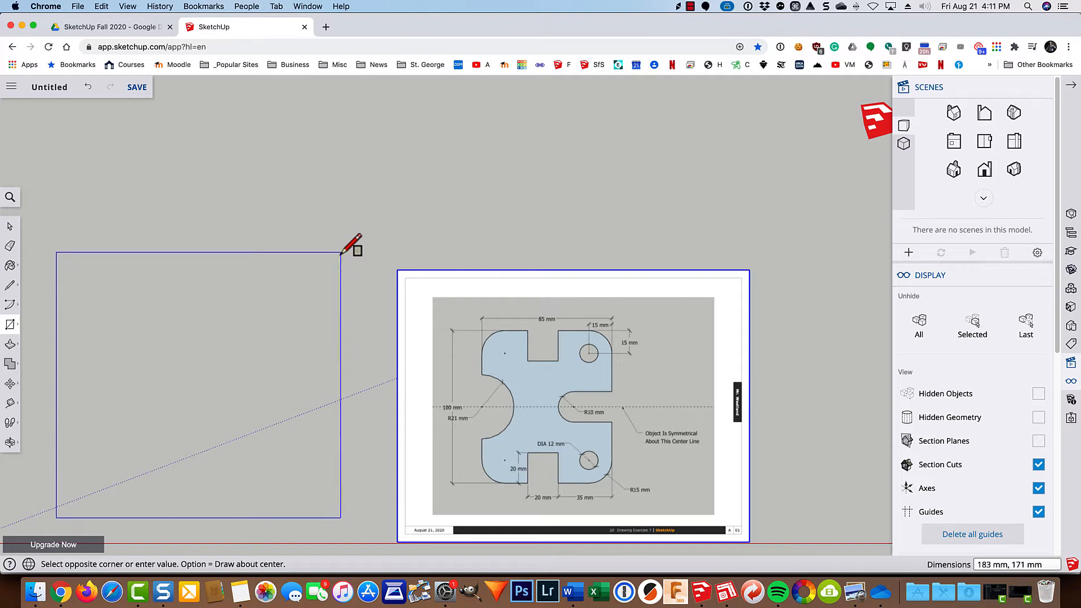
type("85,")
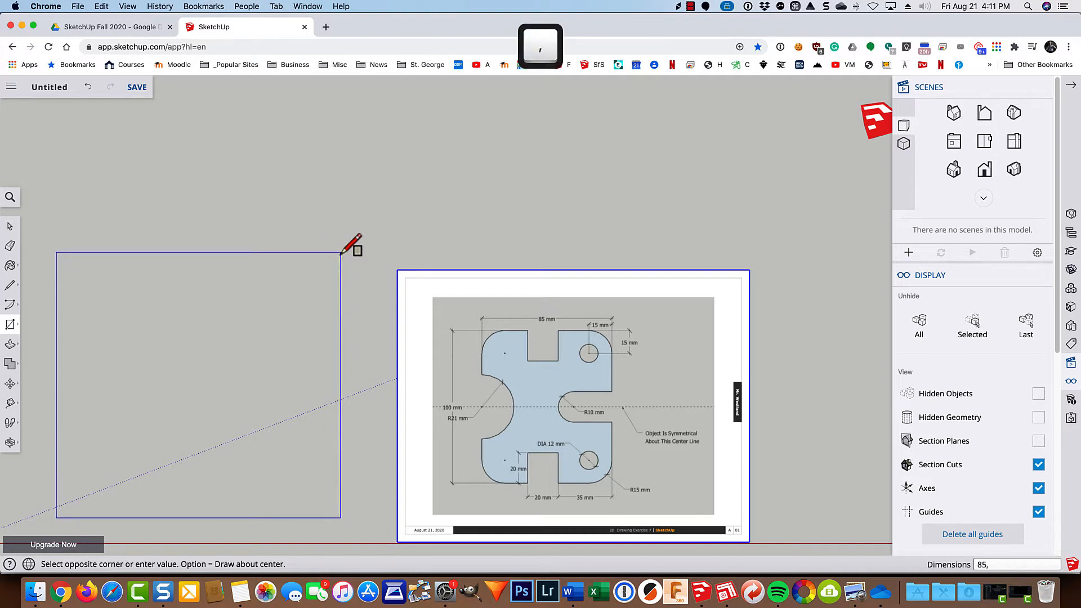
type("100")
key("Return")
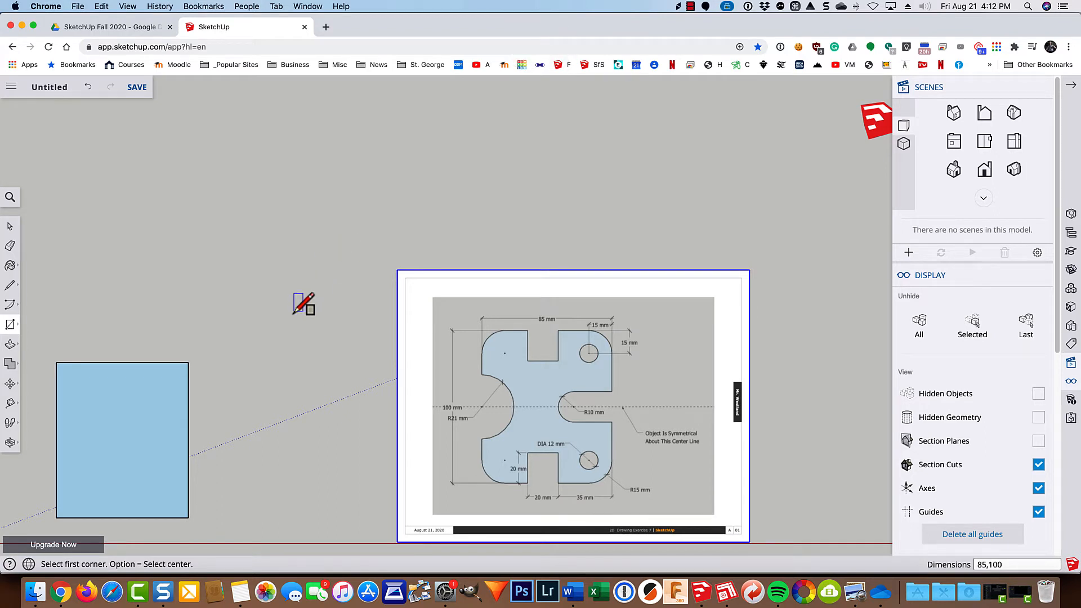
Move the reference image about 124 mm along the red axis toward the rectangle and collapse the Scenes and Display area.
middle_click_drag(283, 426, 408, 330, "shift")
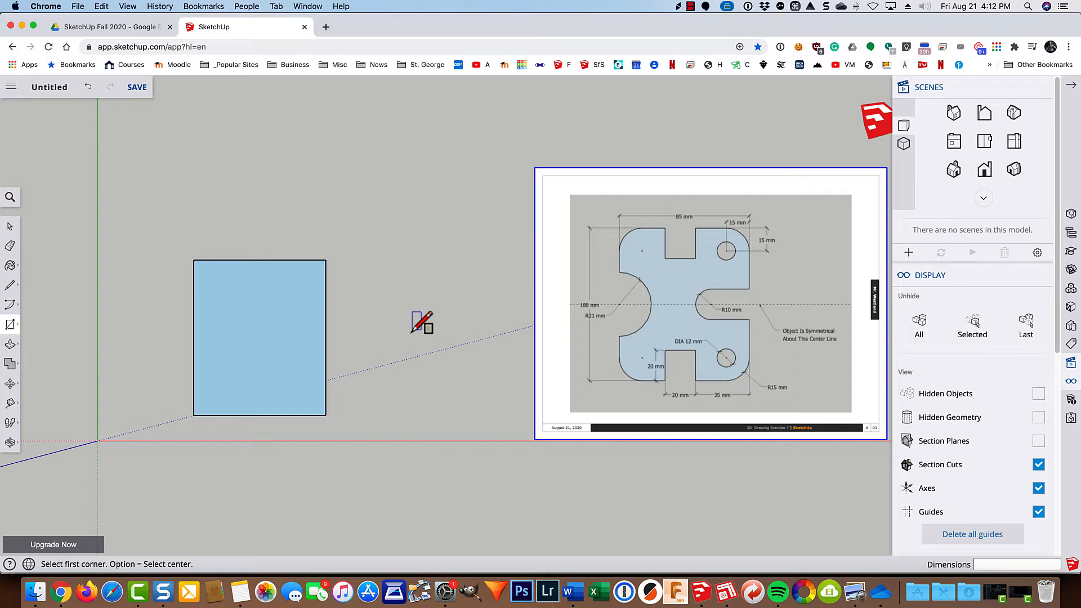
key("space")
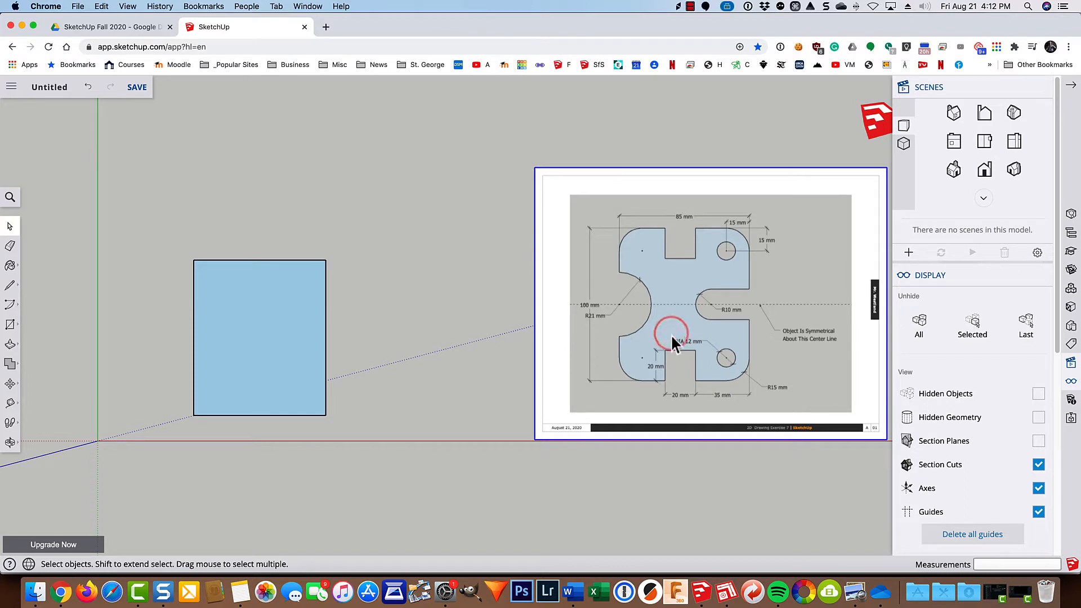
key("m")
left_click(672, 310)
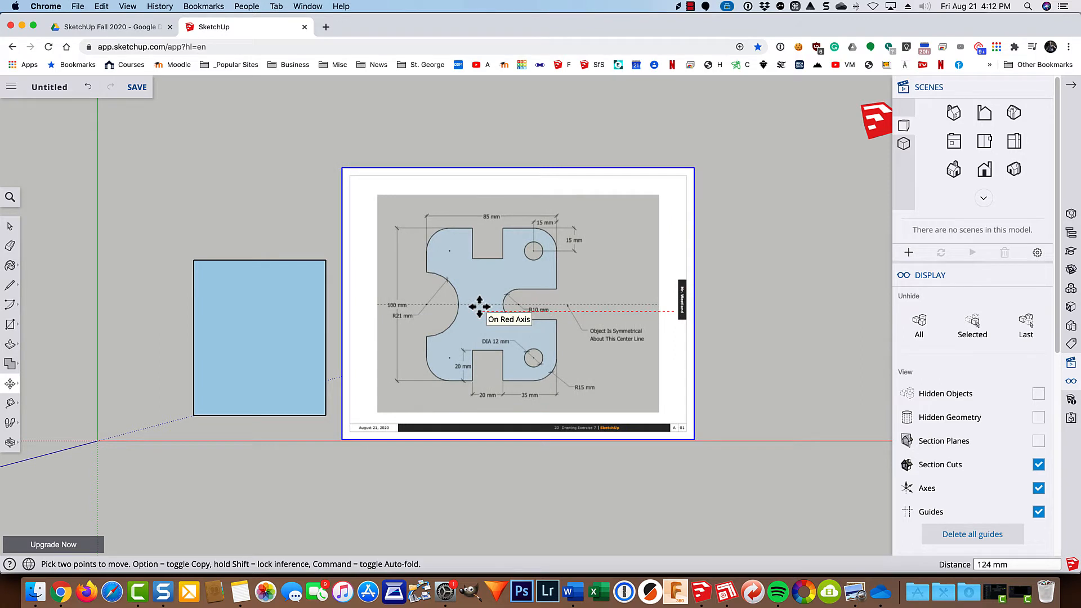
left_click(479, 307)
scroll(480, 307, "up", 3)
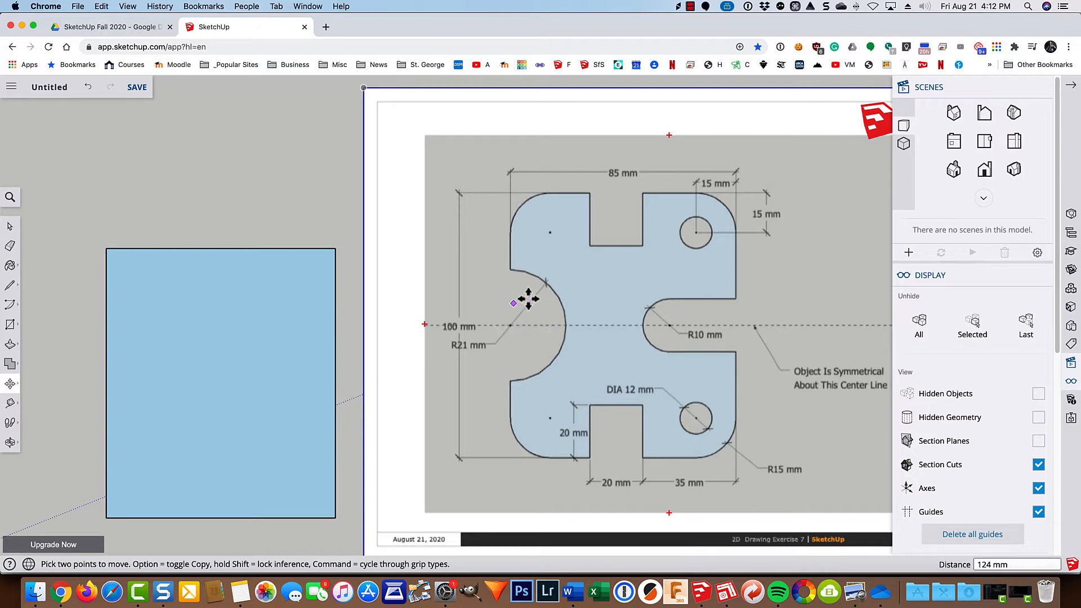
left_click(1070, 85)
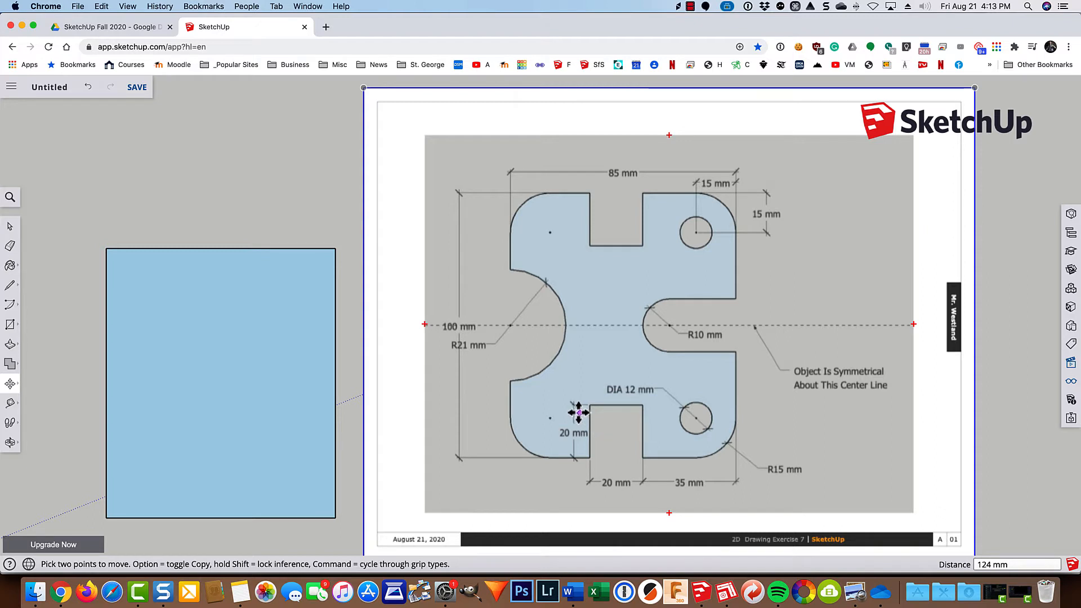
Place slot guides 35 mm in from the rectangle's right edge, 20 mm further left, and 20 mm below its top edge.
key("t")
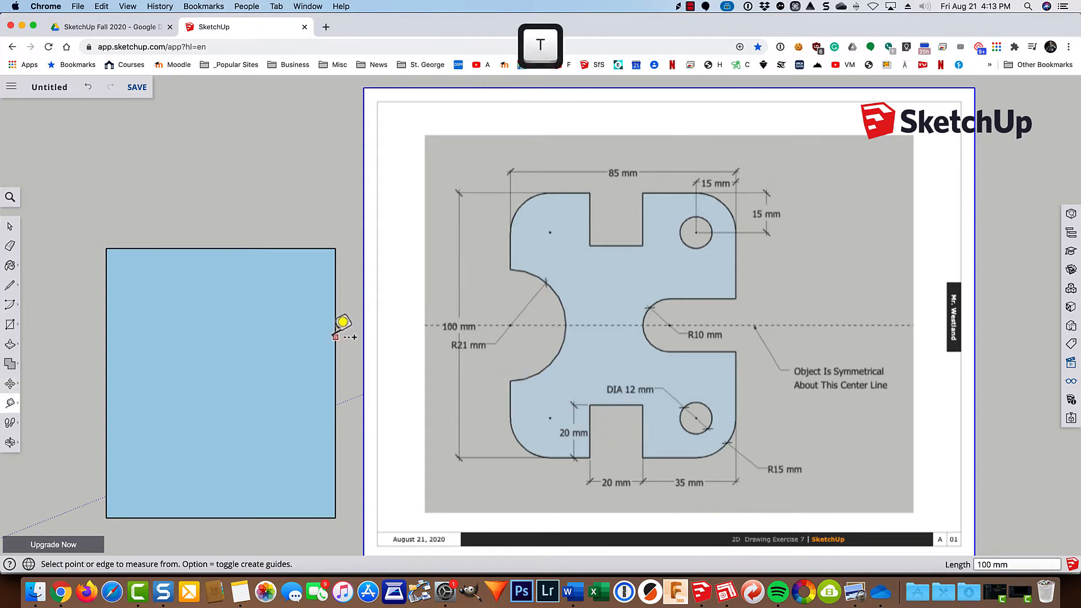
left_click(335, 338)
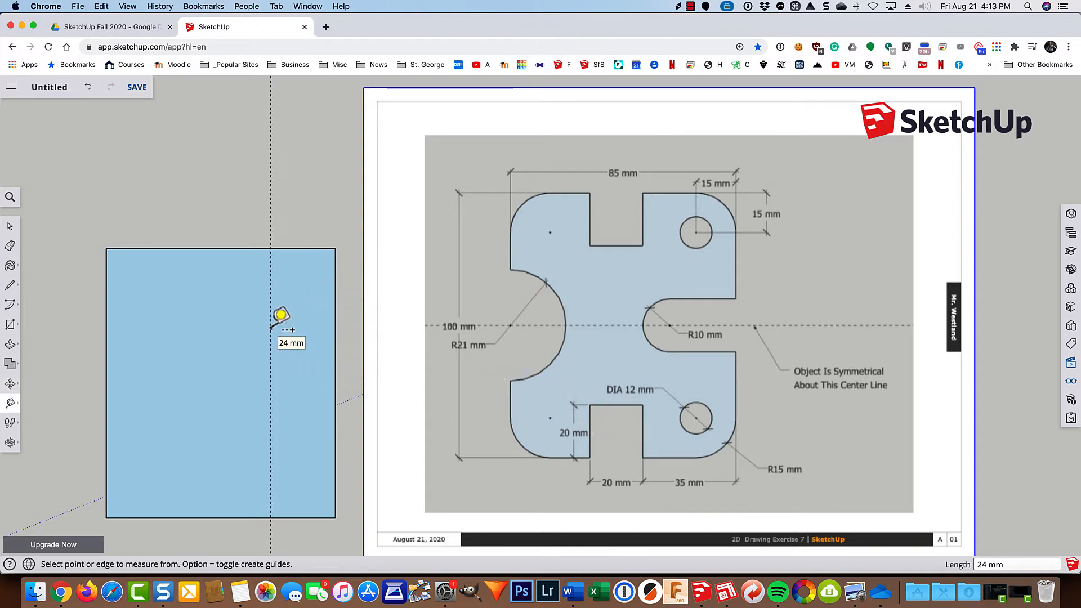
type("35")
key("Return")
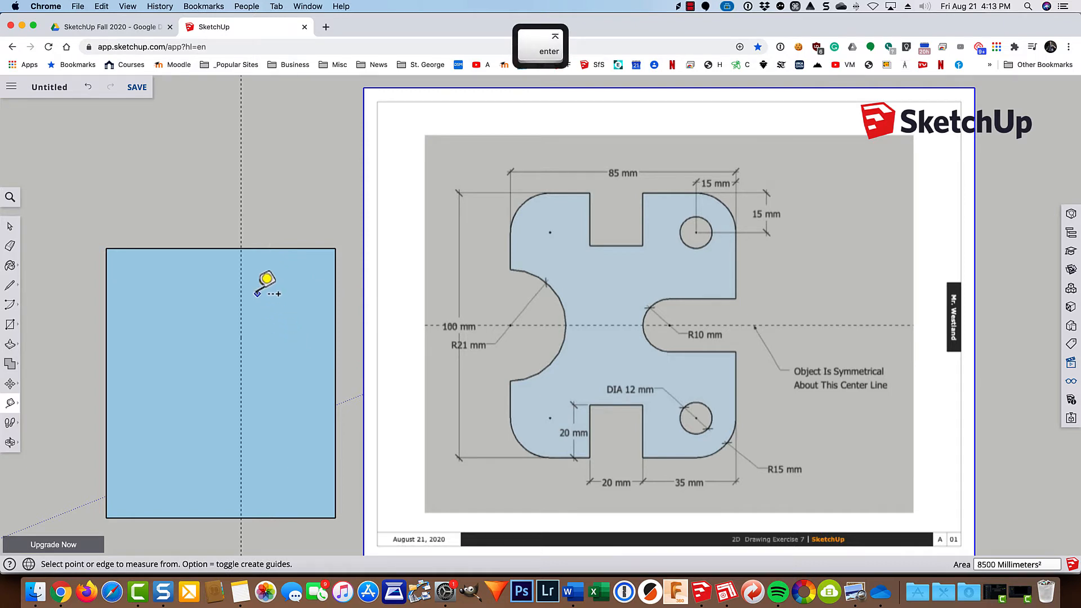
left_click(242, 280)
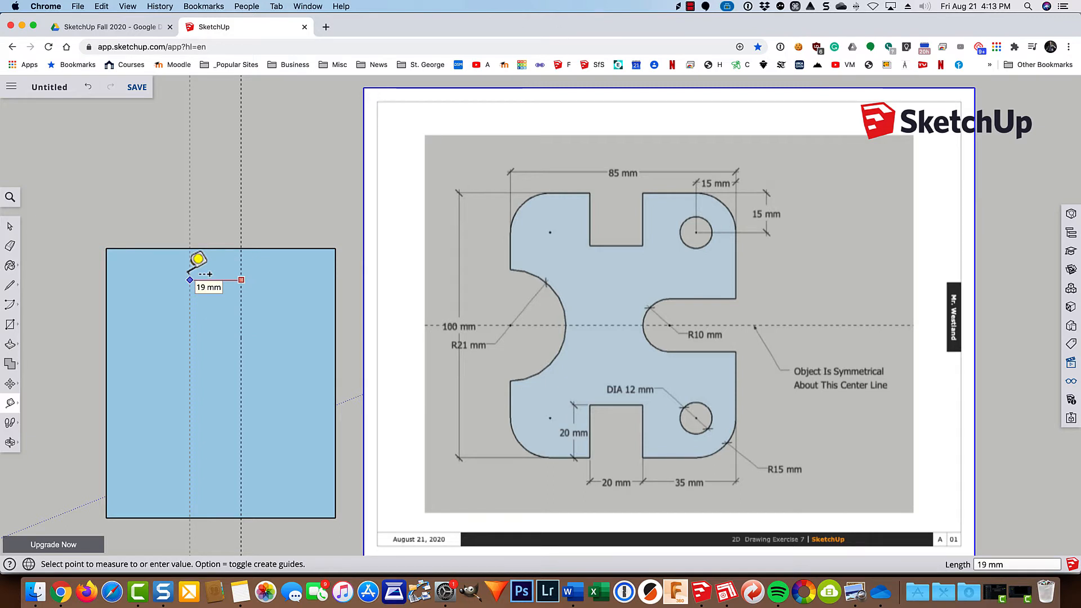
type("20")
key("Return")
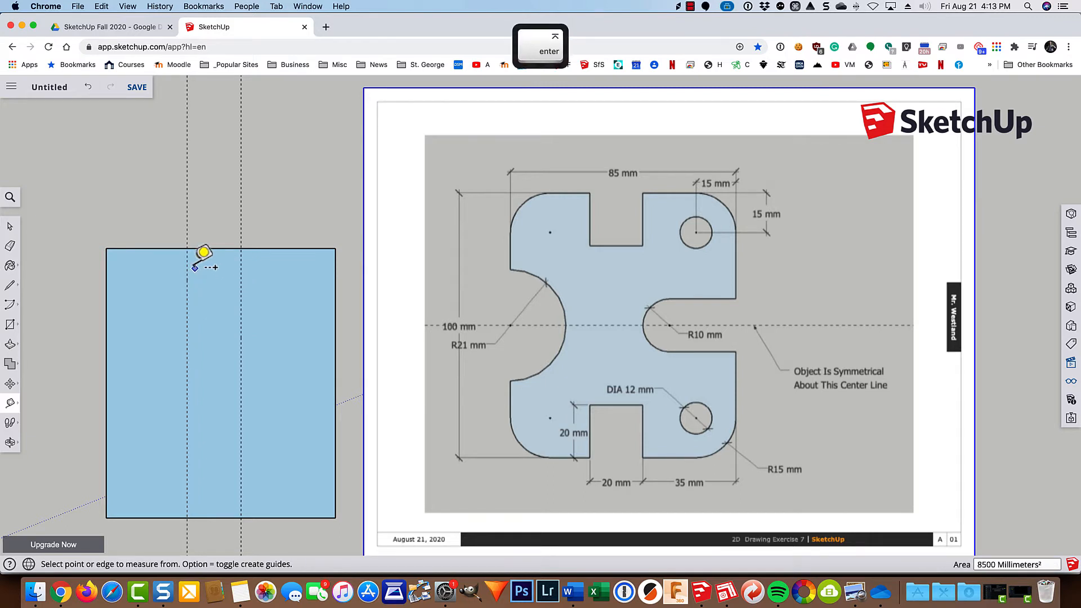
left_click(278, 248)
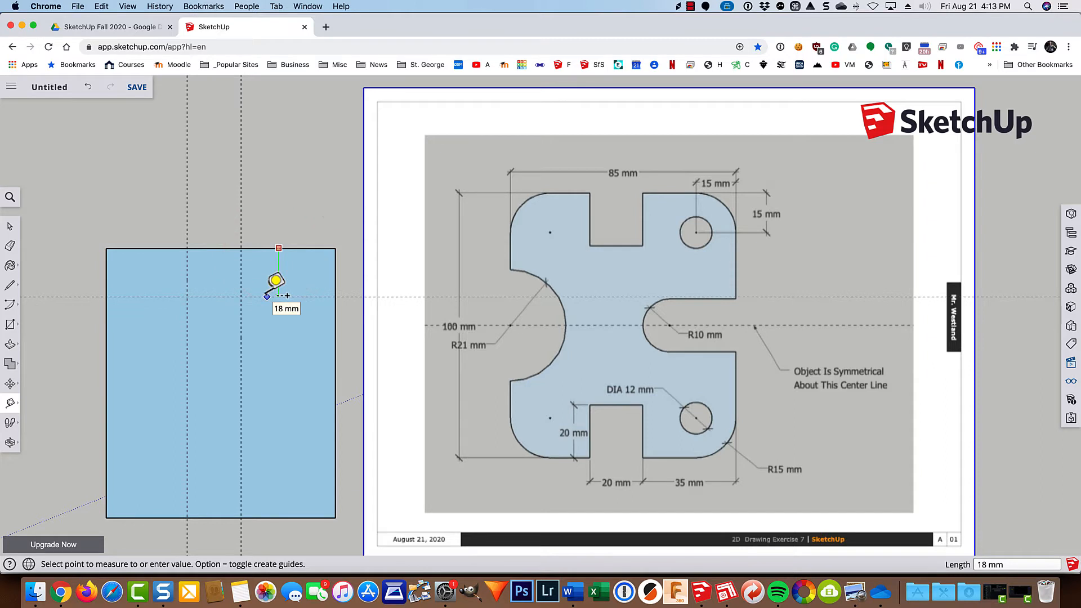
type("20")
key("Return")
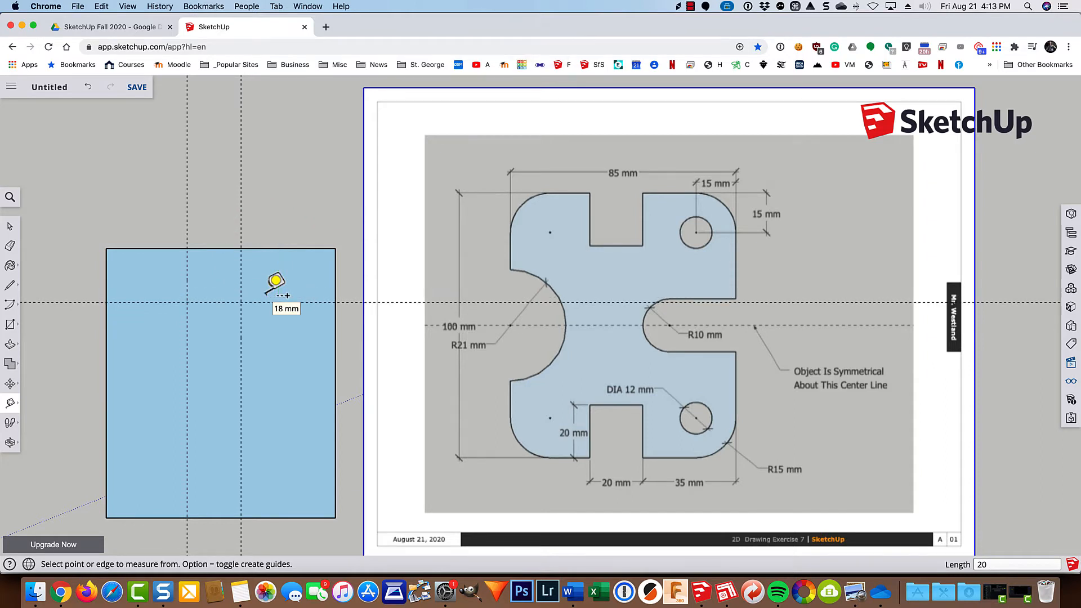
Draw the three edges of the 20 by 20 mm top slot along the guide intersections.
key("l")
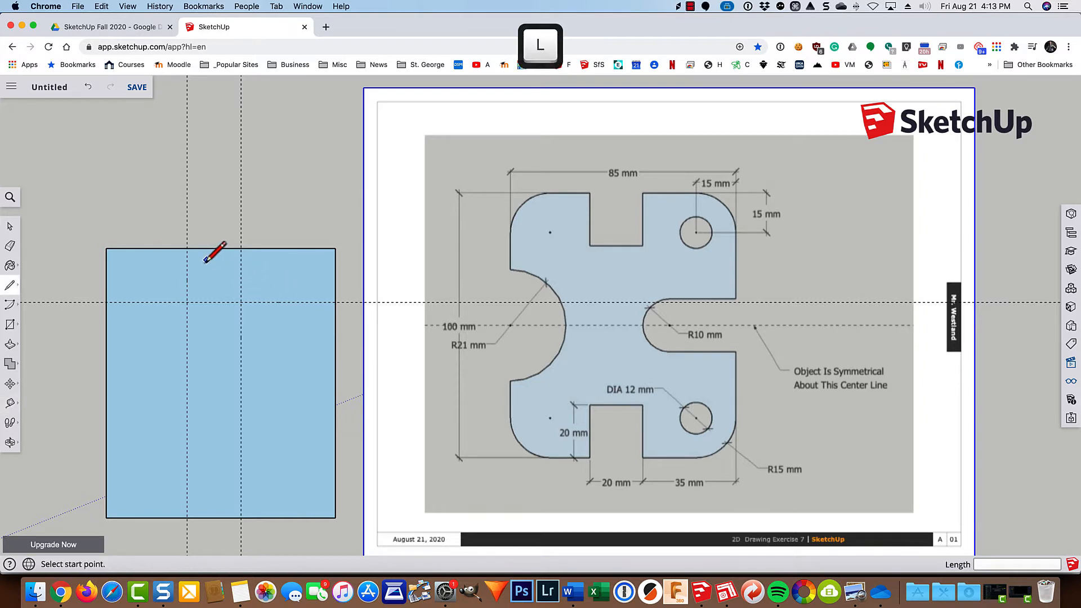
left_click(188, 248)
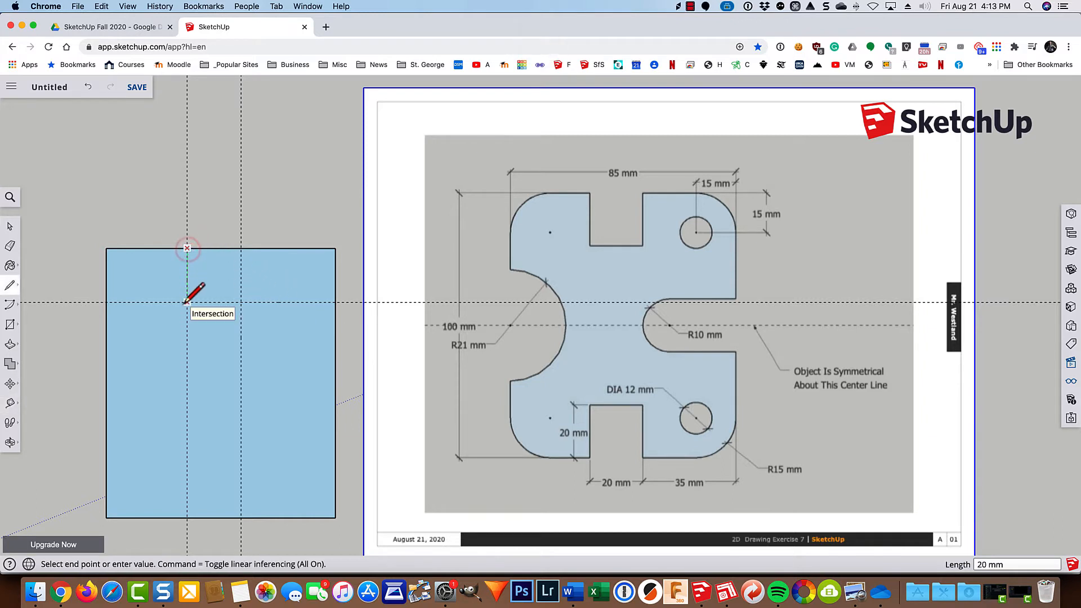
left_click(188, 303)
left_click(241, 302)
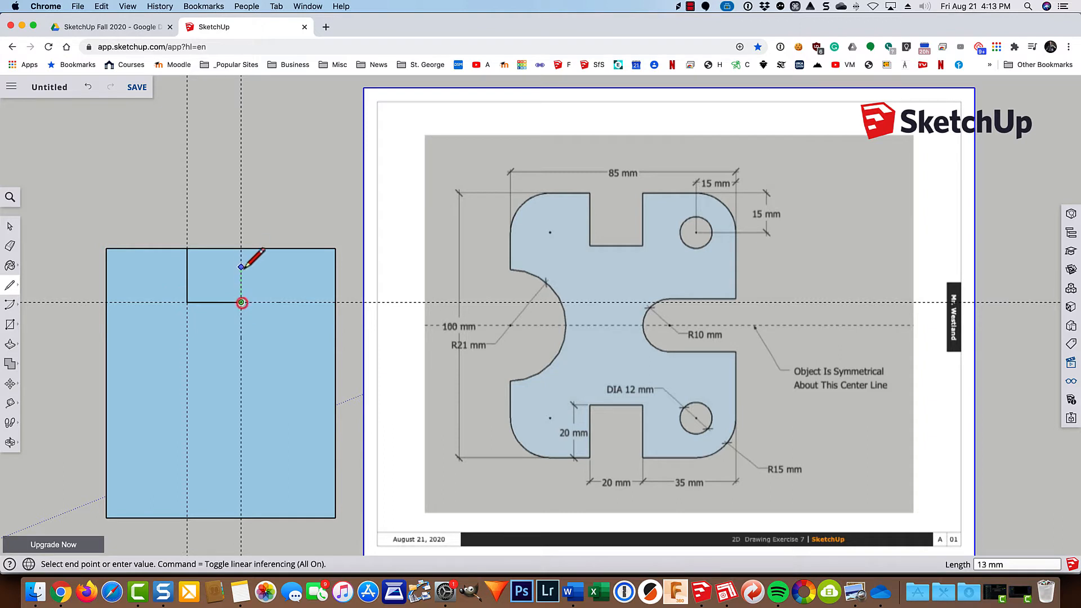
left_click(241, 248)
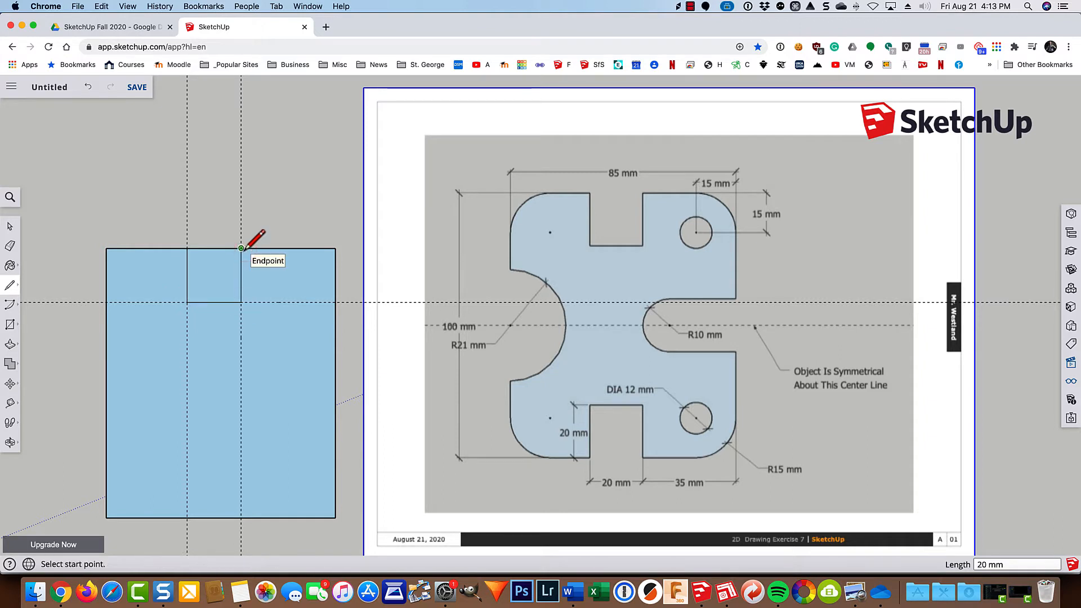
Erase the top edge segment across the slot opening and remove the three guides.
key("e")
left_click(220, 248)
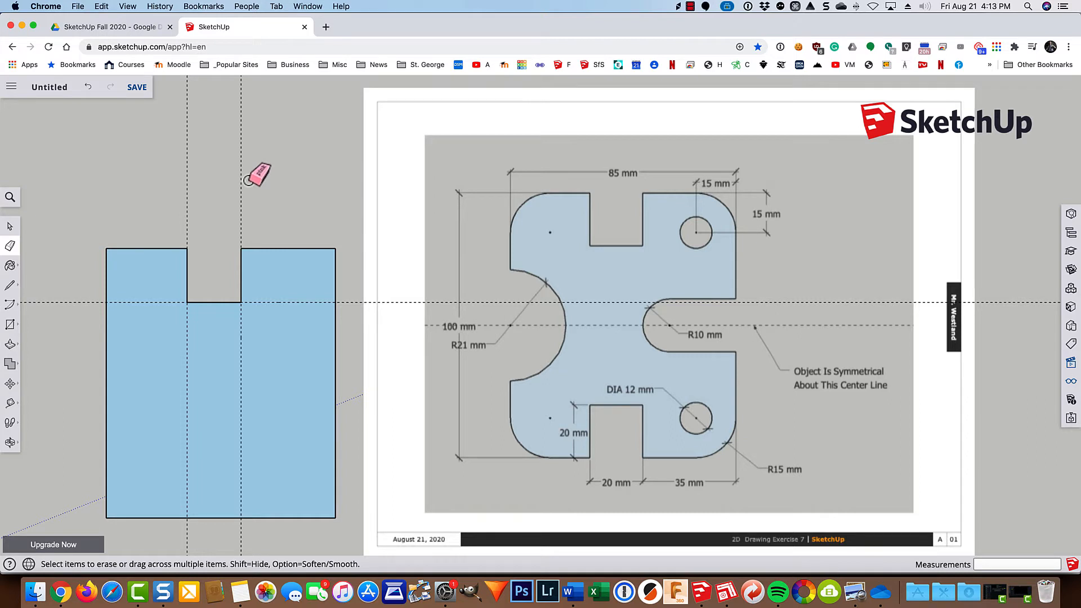
left_click_drag(249, 180, 175, 181)
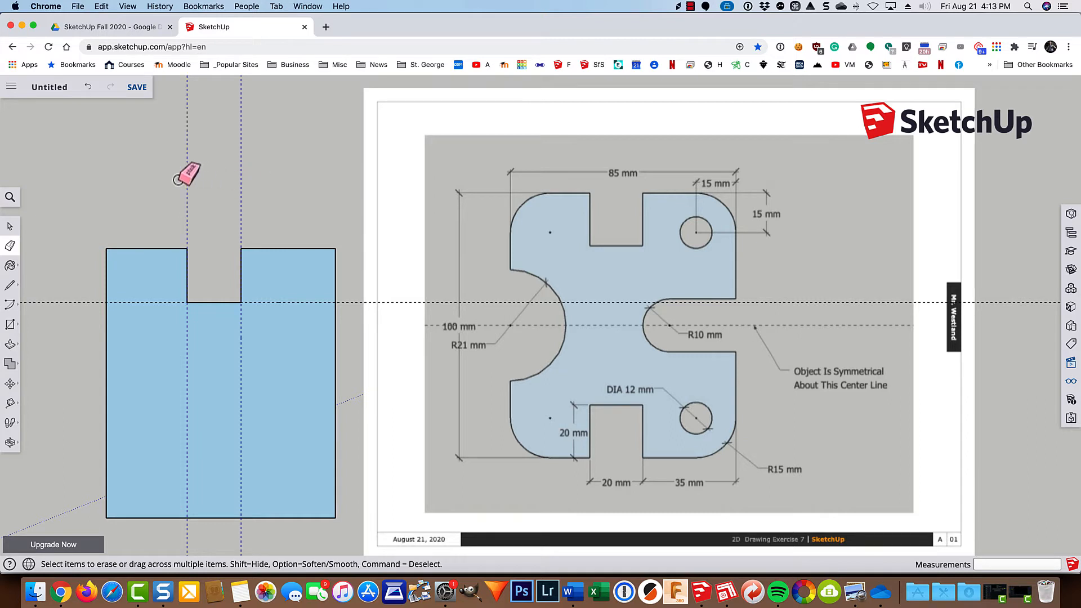
left_click(348, 293)
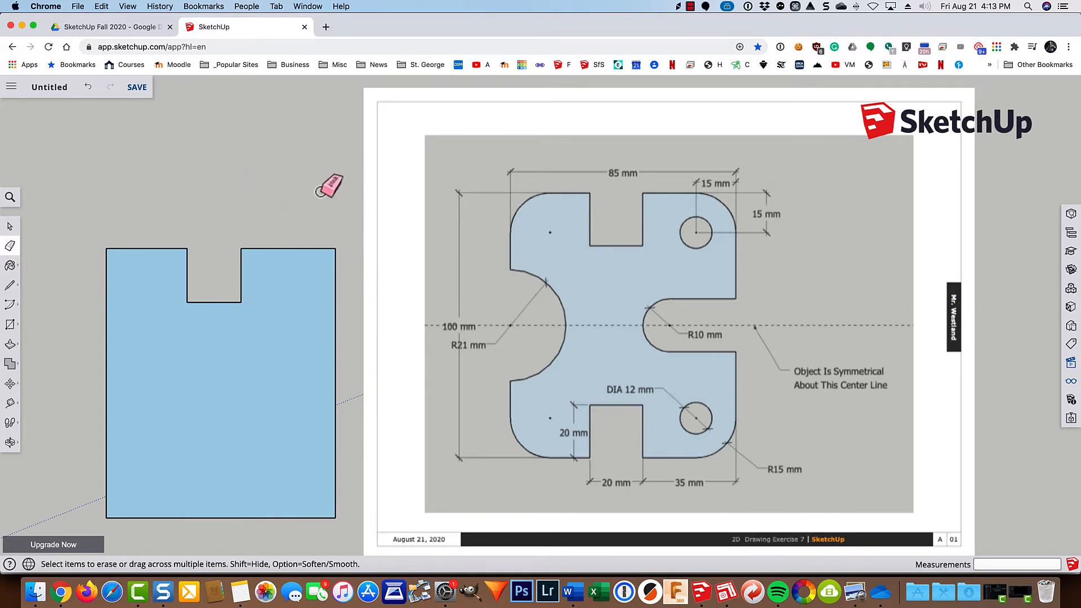
Place hole-centre guides 15 mm in from the plate's right edge and 15 mm below its top edge.
key("t")
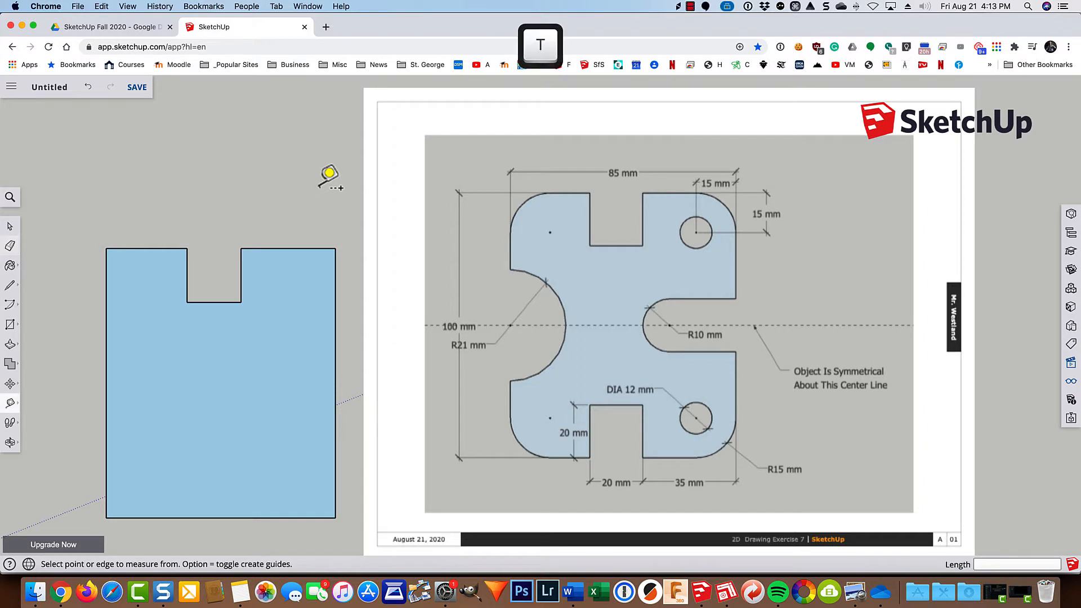
left_click(336, 355)
left_click(335, 357)
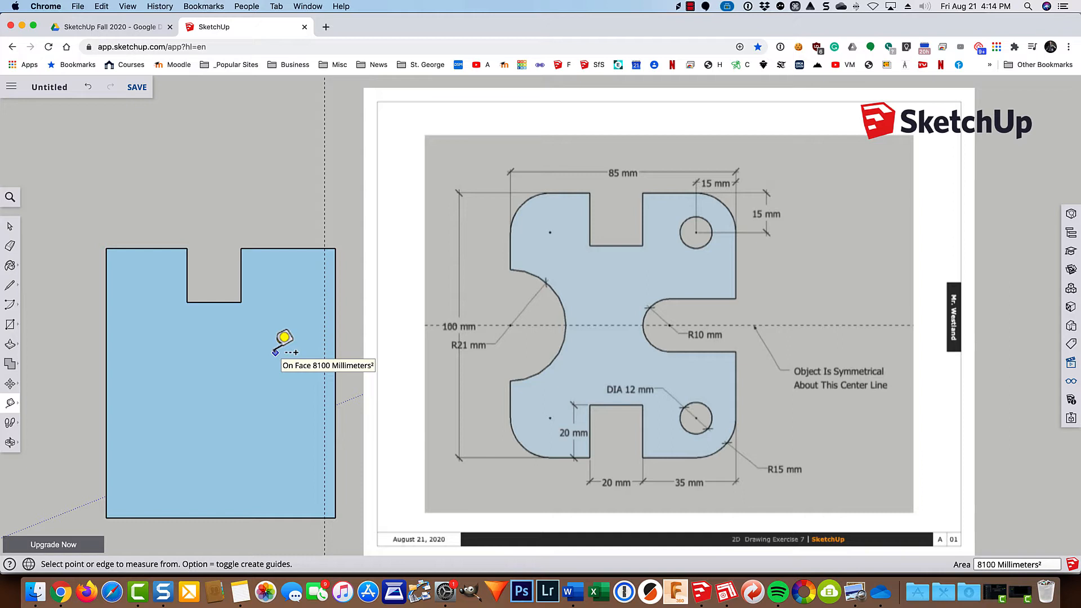
type("15")
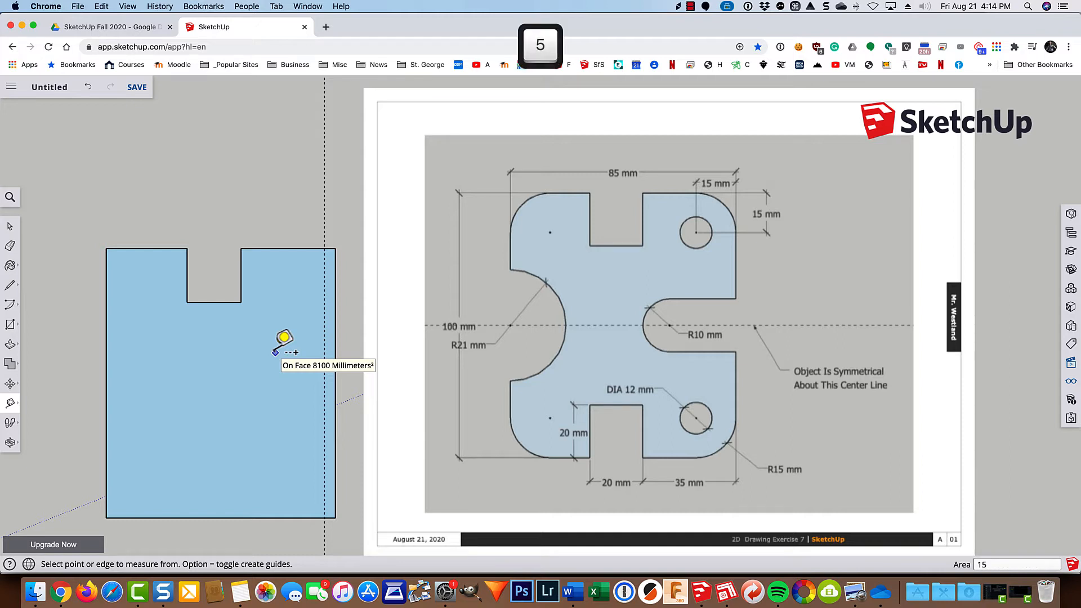
key("Return")
left_click(267, 249)
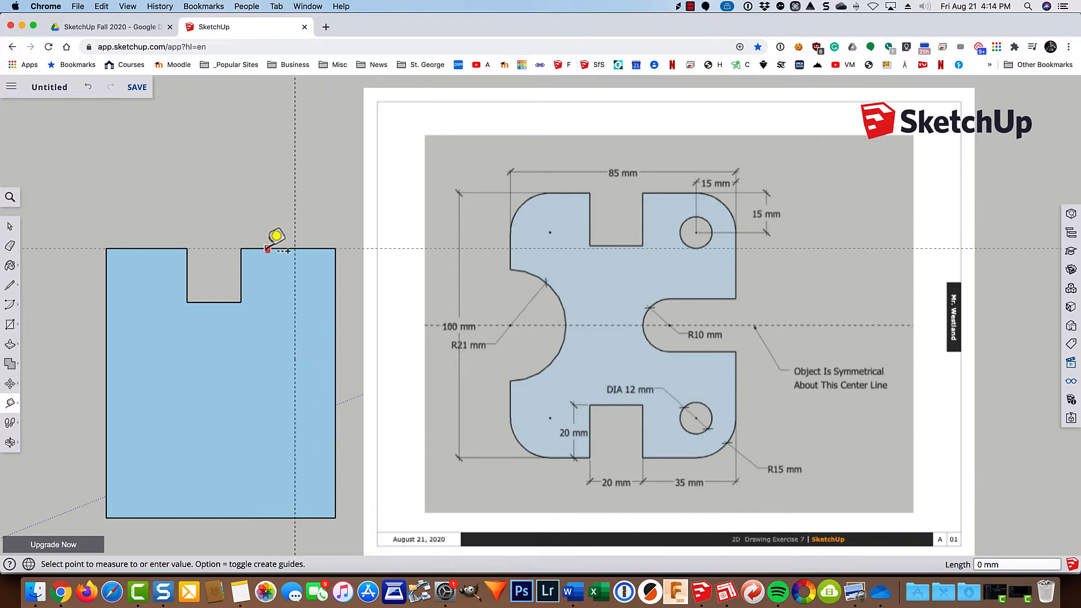
left_click(290, 287)
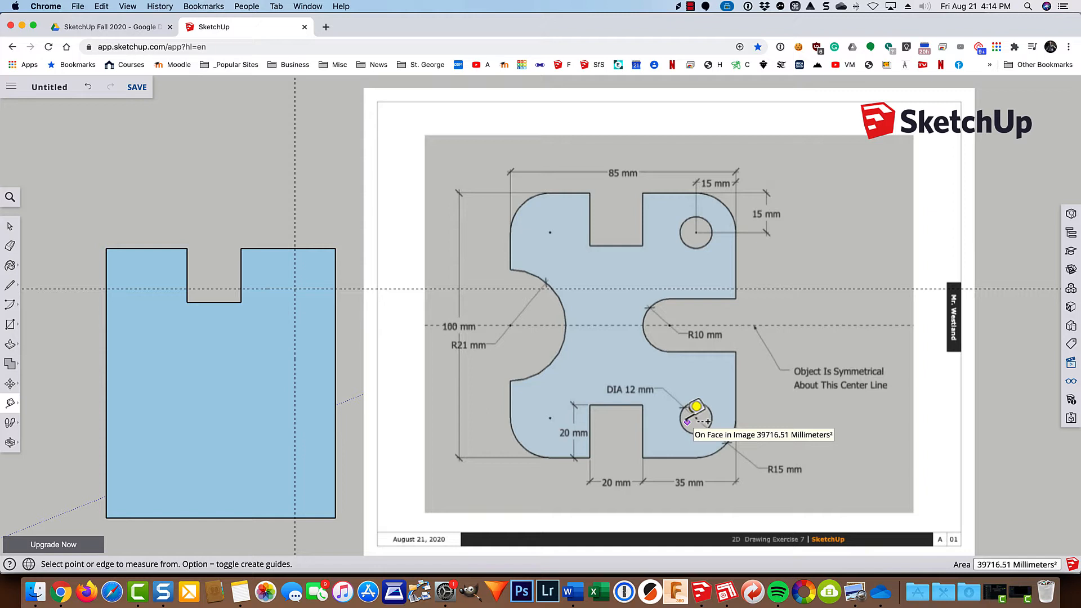
Draw a circle of 6 mm radius centred on the guide intersection near the plate's upper right corner.
key("c")
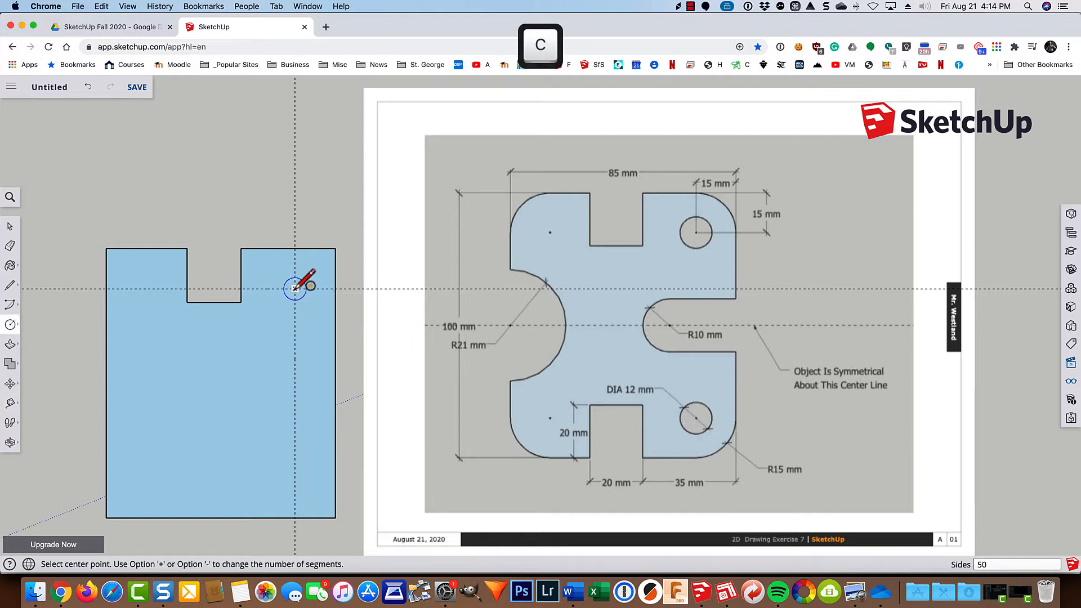
left_click(294, 289)
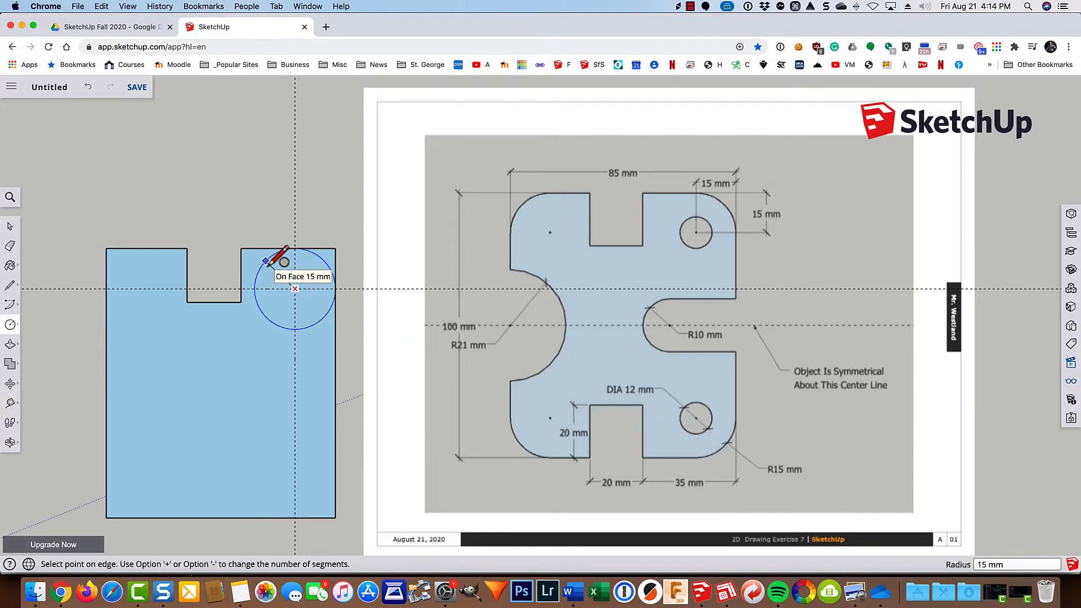
type("6")
key("Return")
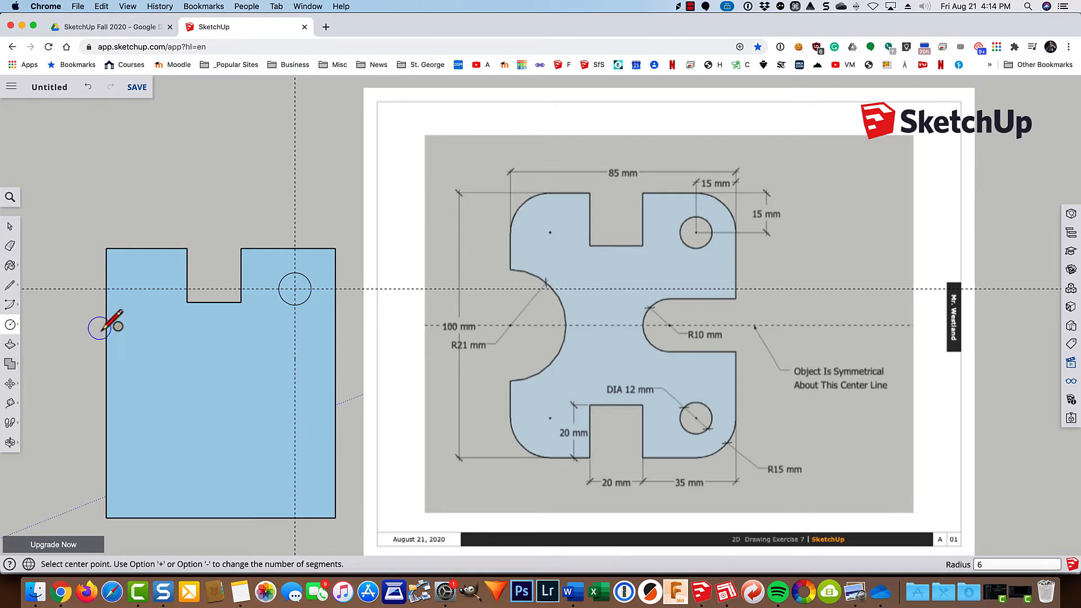
Draw a 90-degree arc of 15 mm radius around the circle's centre, from the plate's top edge to its right edge.
left_click(10, 306)
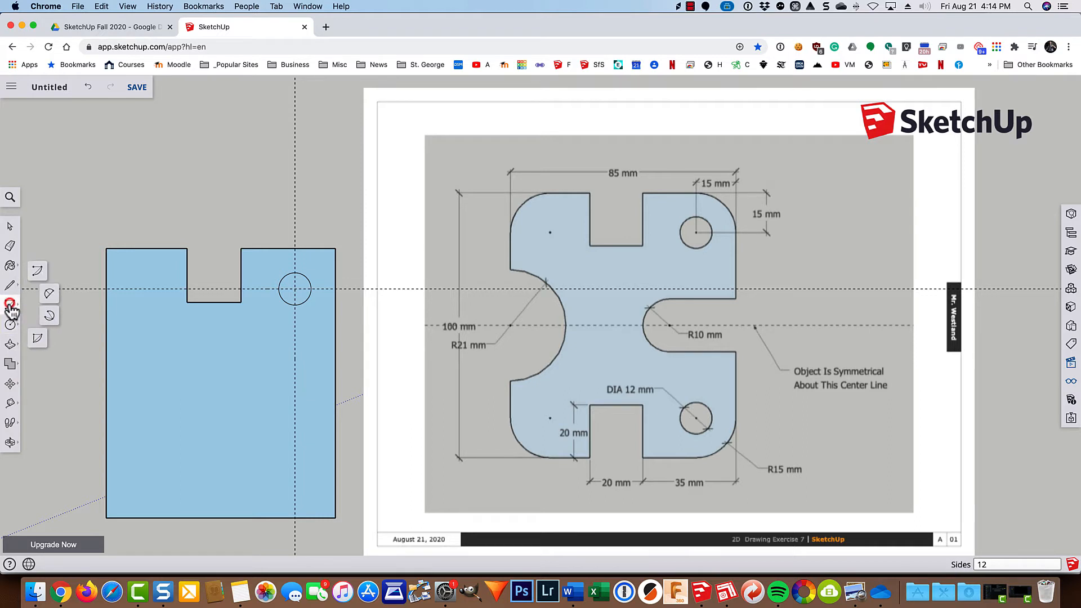
left_click(35, 275)
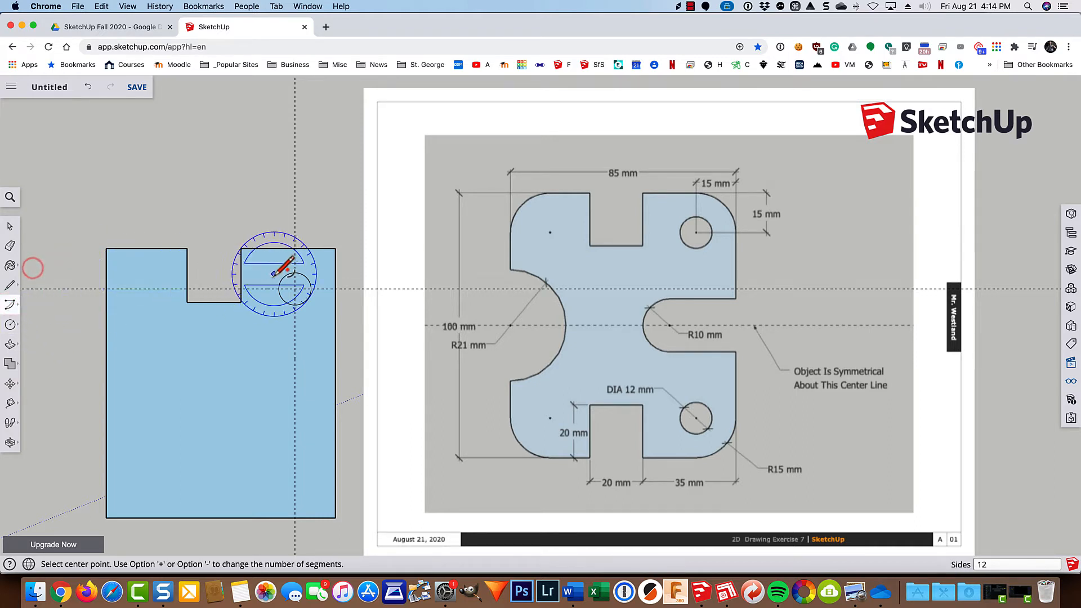
left_click(295, 288)
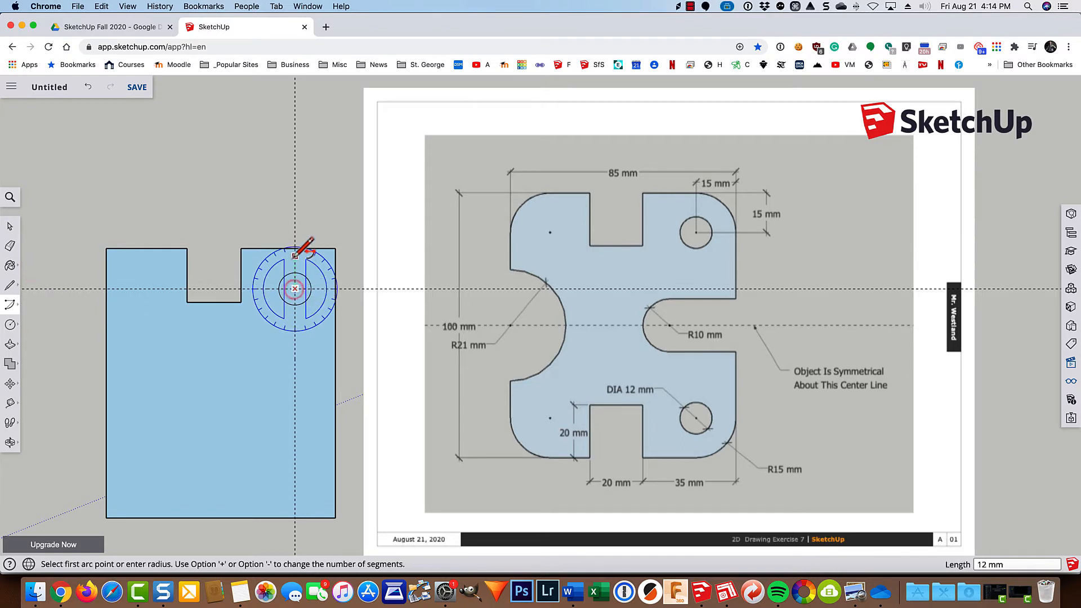
left_click(294, 249)
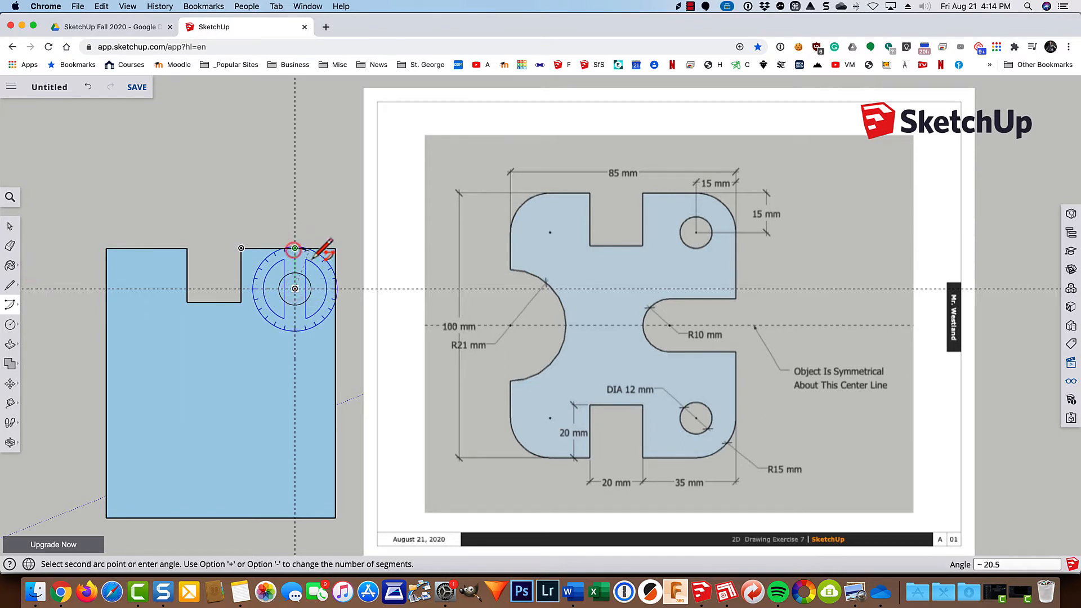
left_click(336, 289)
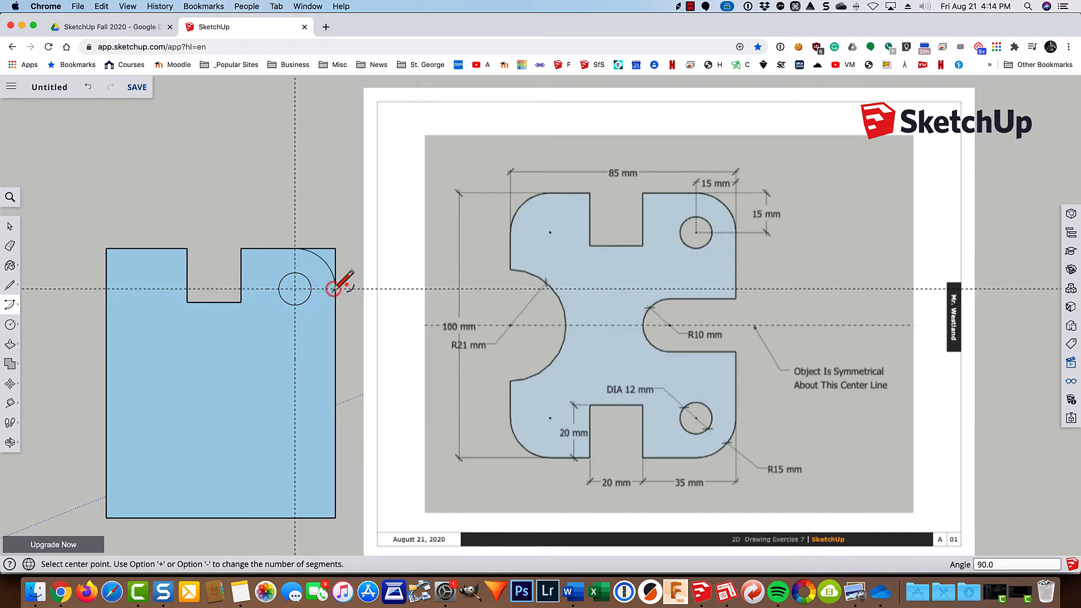
Delete the two leftover edge segments outside the arc at the plate's upper right corner.
key("space")
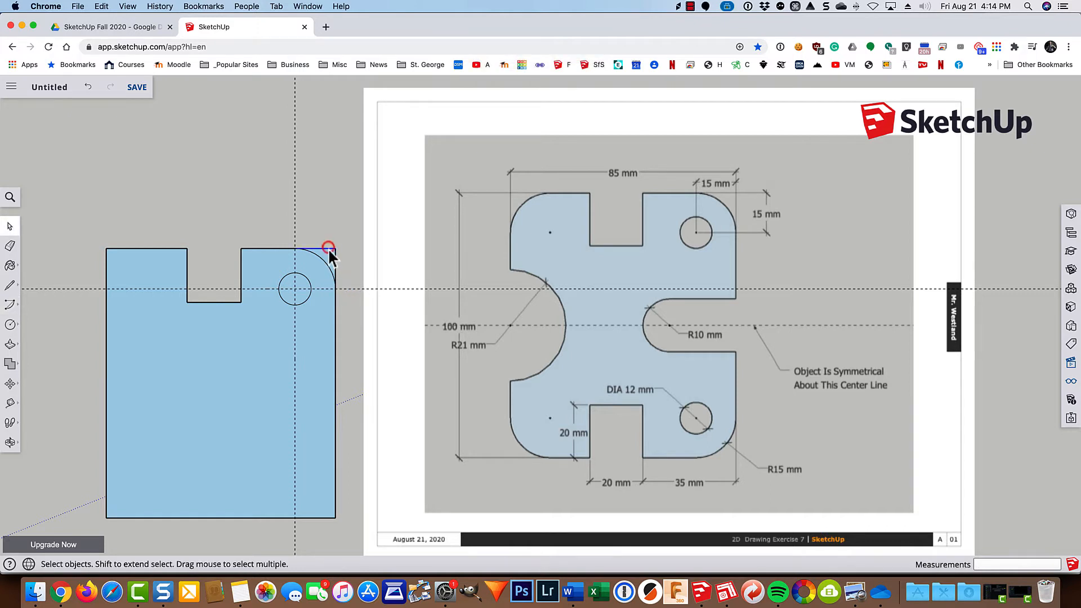
key("BackSpace")
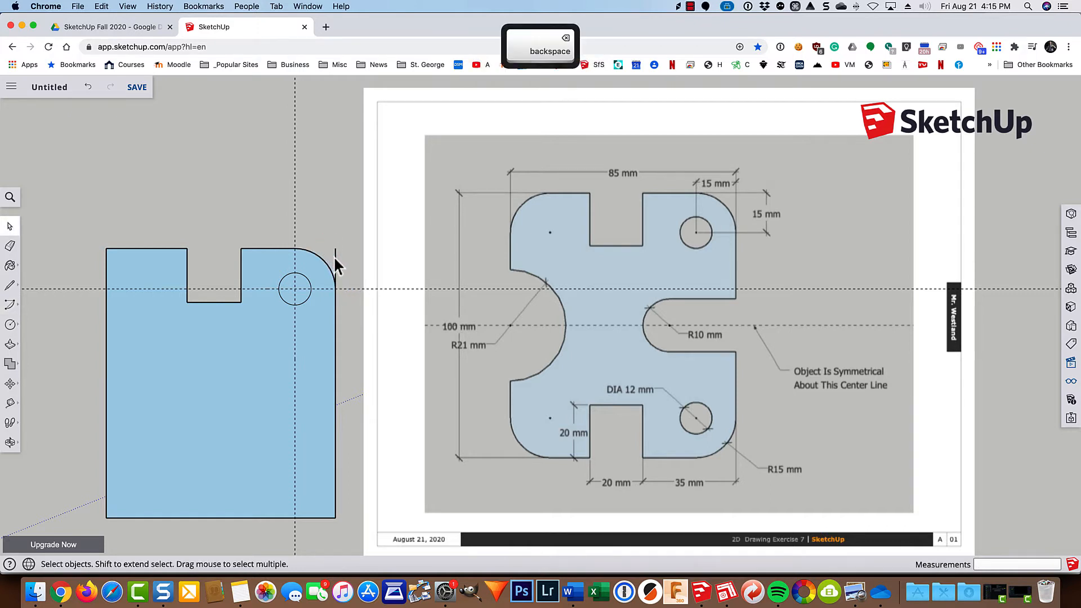
key("BackSpace")
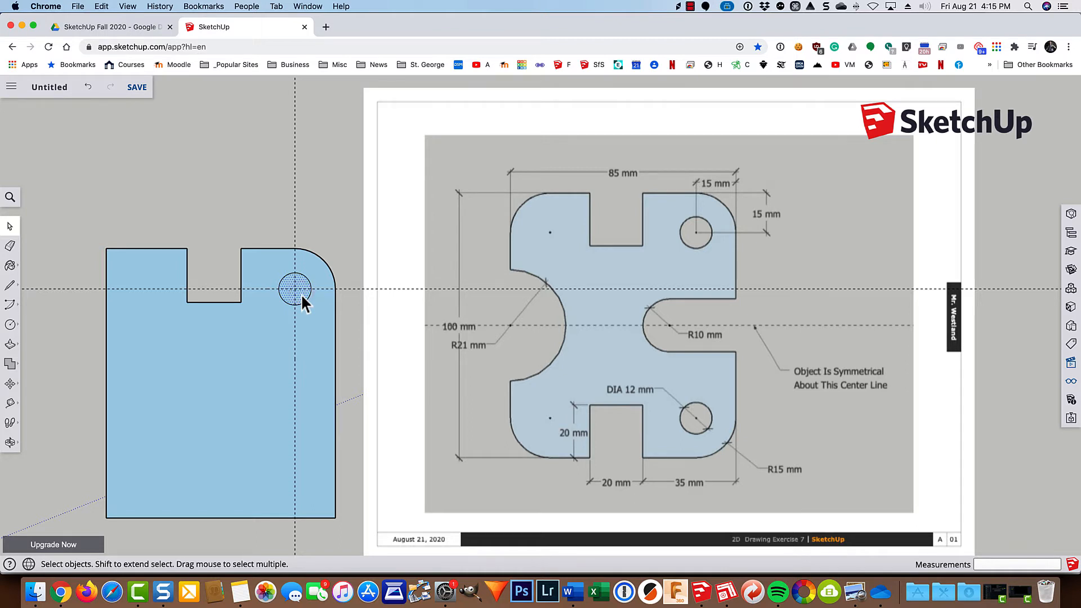
Delete the face inside the upper right circle and place a horizontal guide 50 mm below the plate's top edge.
key("BackSpace")
key("t")
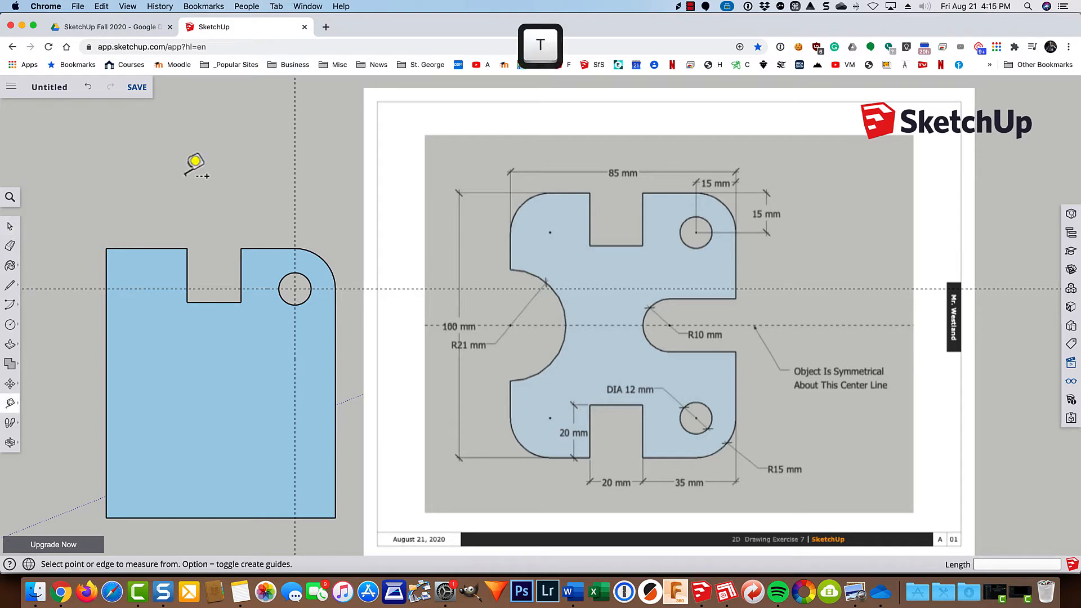
left_click(136, 249)
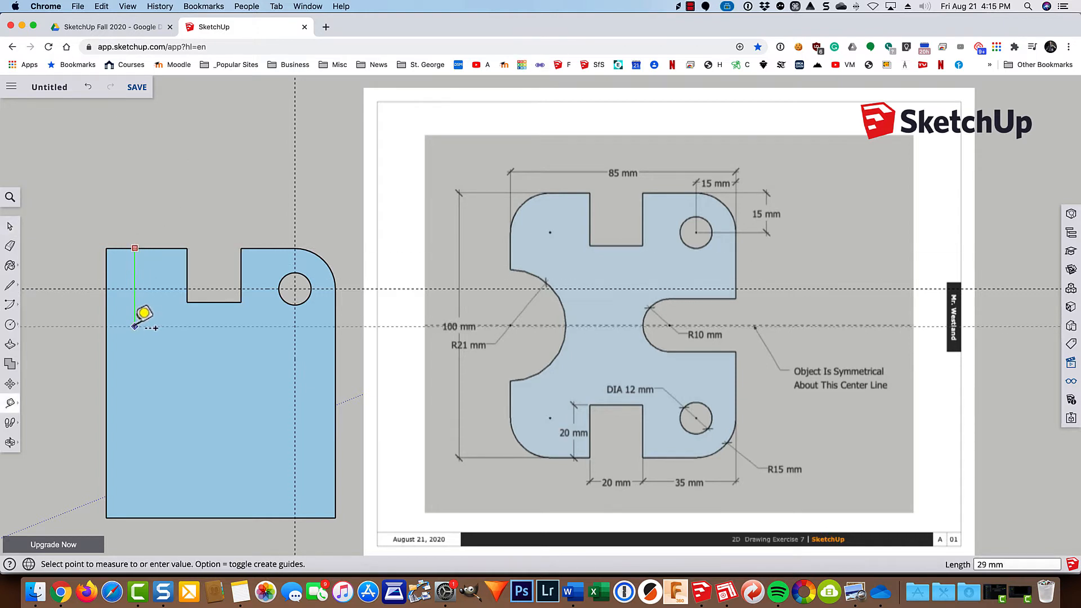
left_click(107, 383)
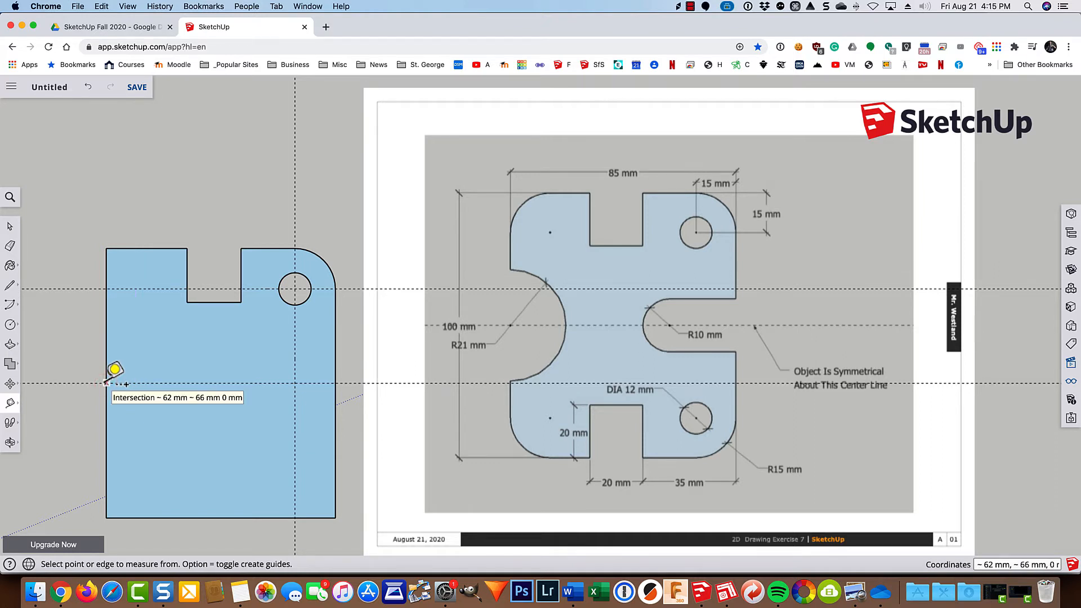
key("space")
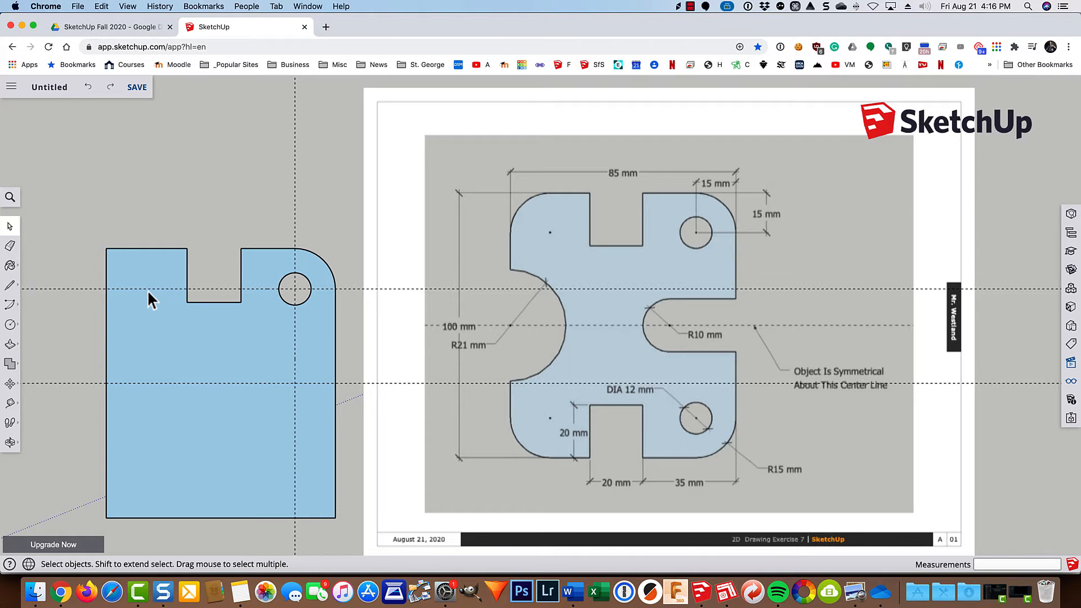
Place a vertical guide 15 mm in from the plate's left edge.
key("t")
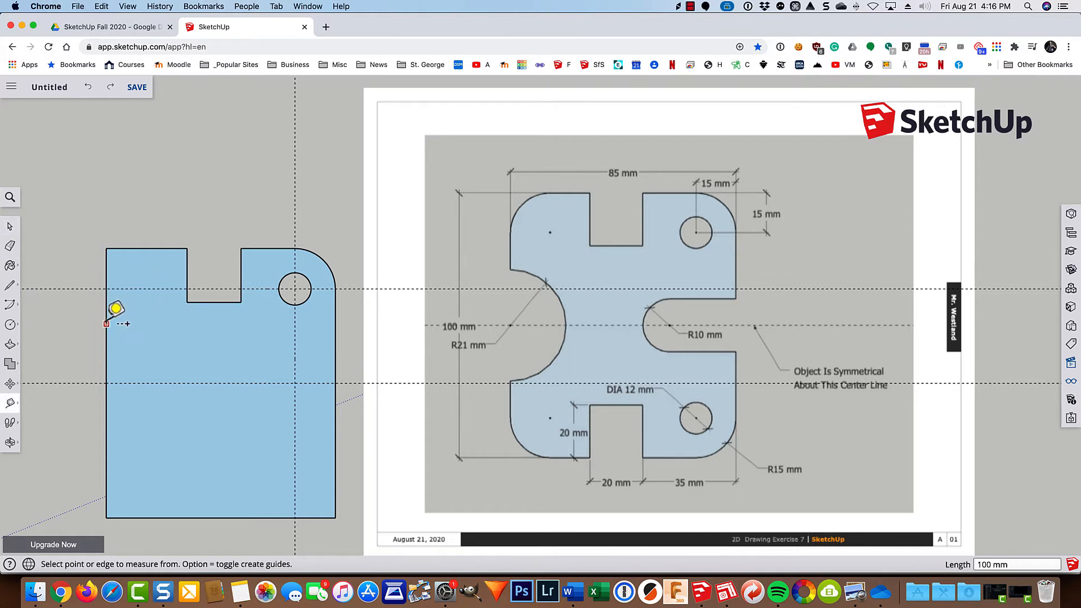
left_click(107, 323)
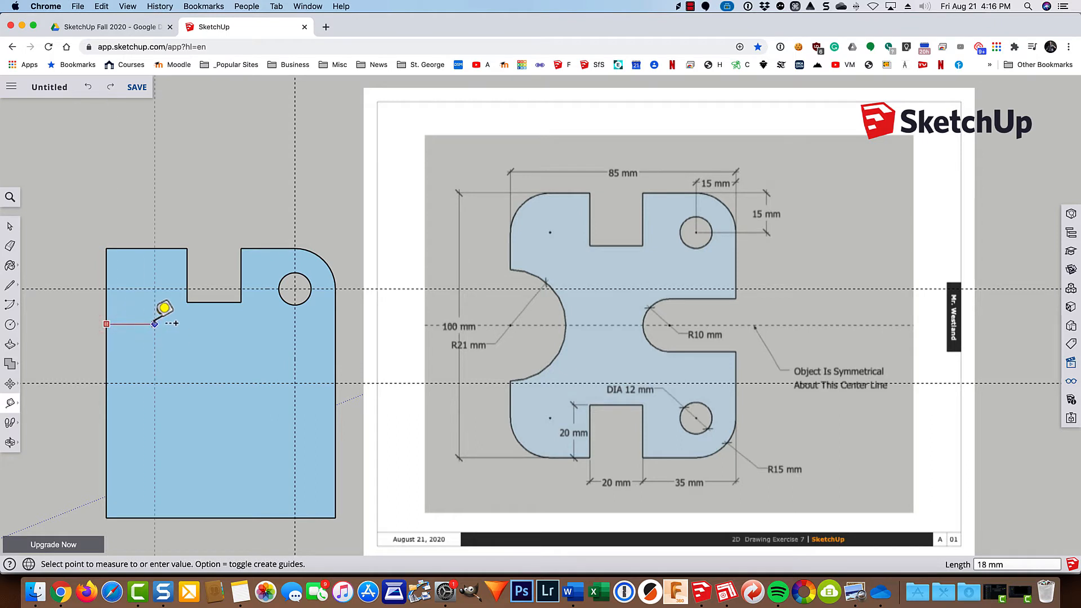
type("15")
key("Return")
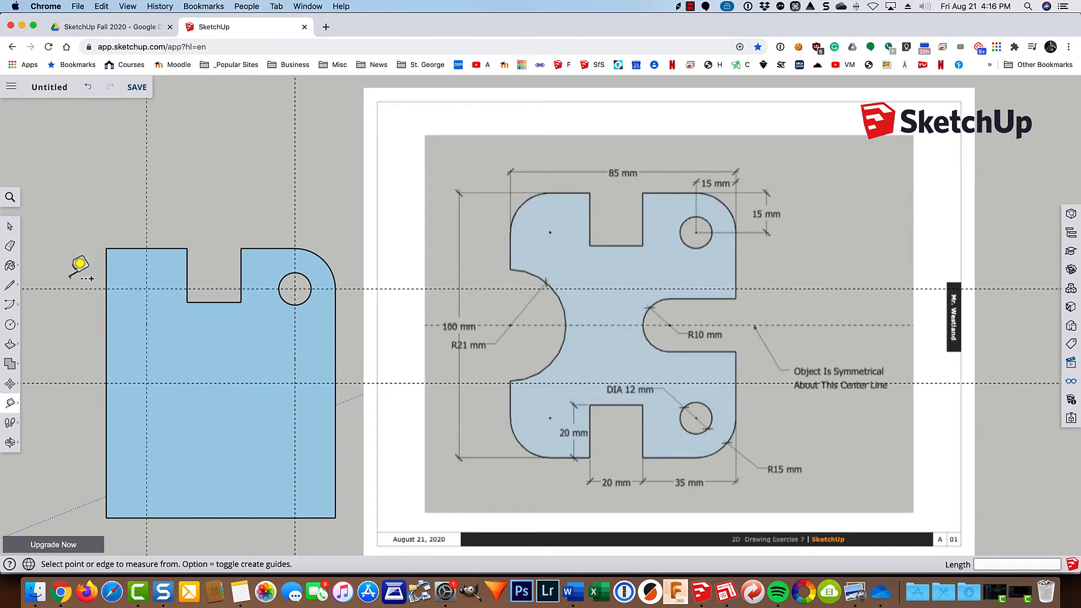
Round the plate's upper left corner with a 90-degree arc of 15 mm radius centred on the guide intersection, and erase the leftover corner edges.
left_click(20, 302)
left_click(36, 272)
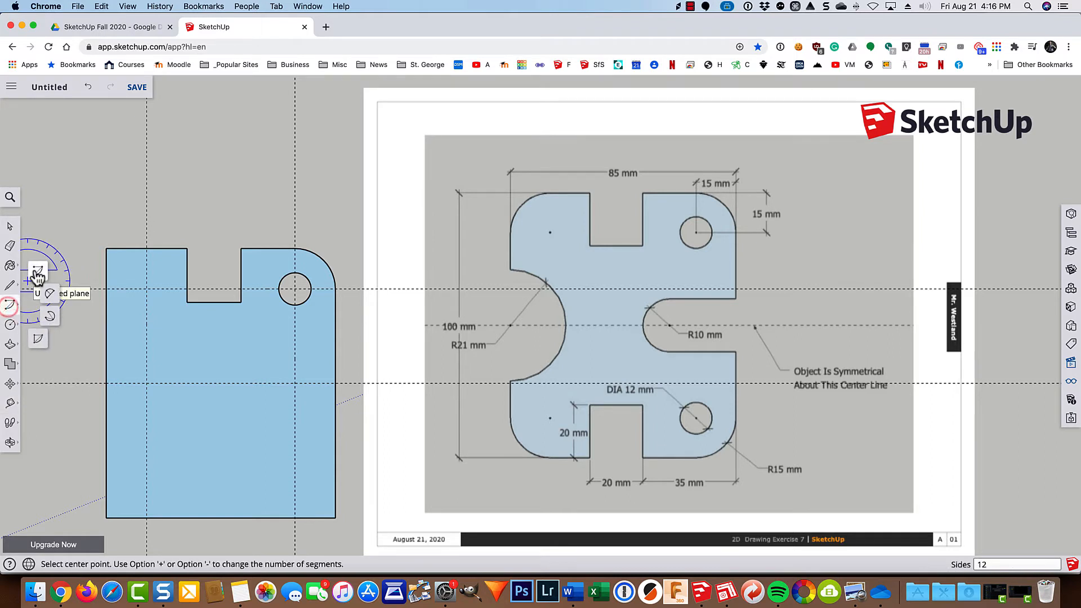
left_click(147, 289)
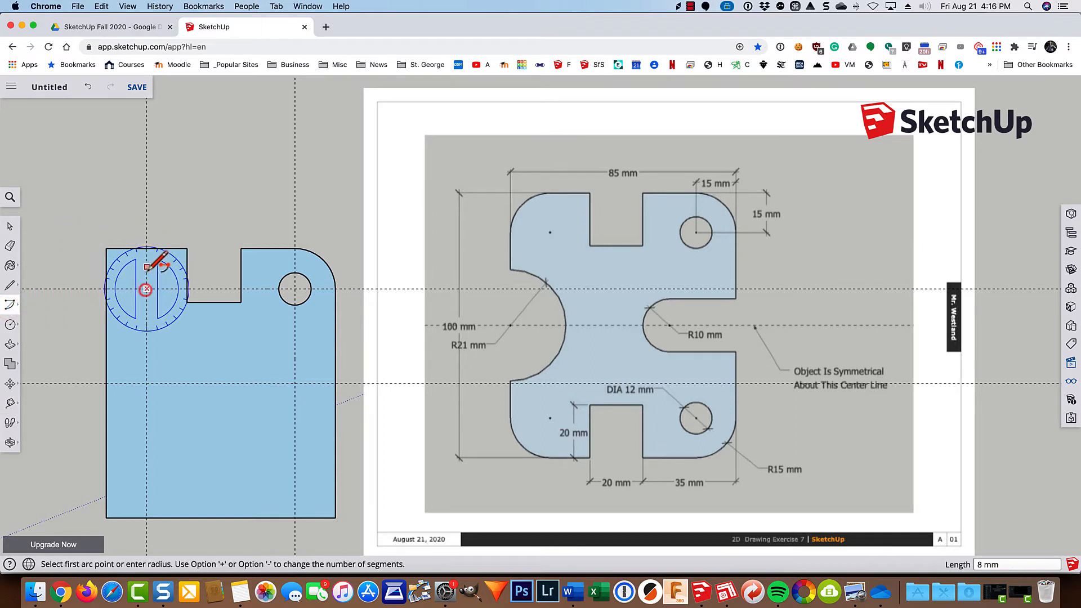
left_click(147, 248)
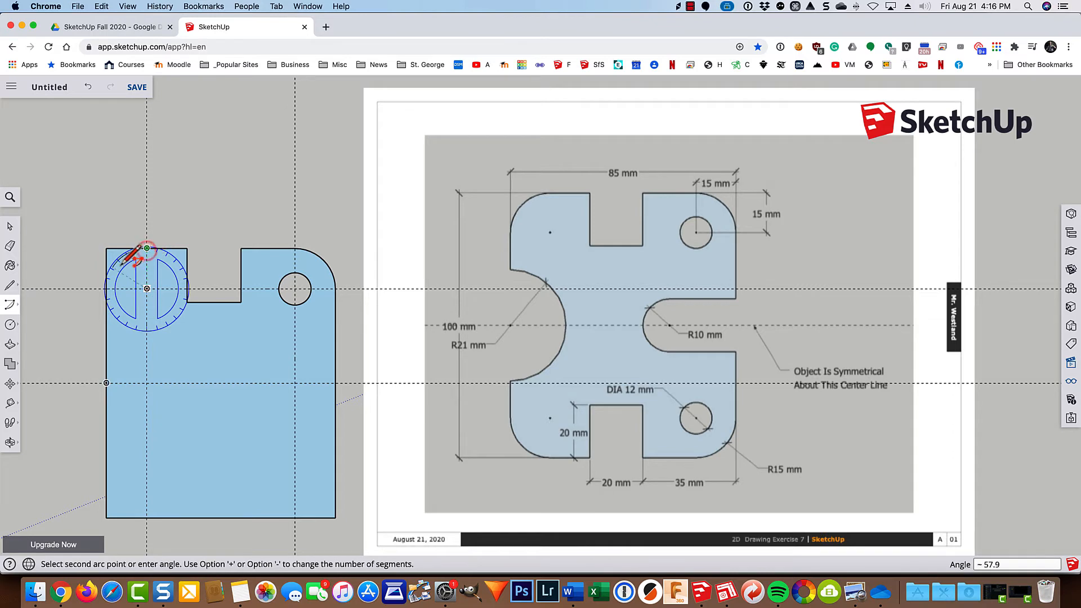
left_click(107, 289)
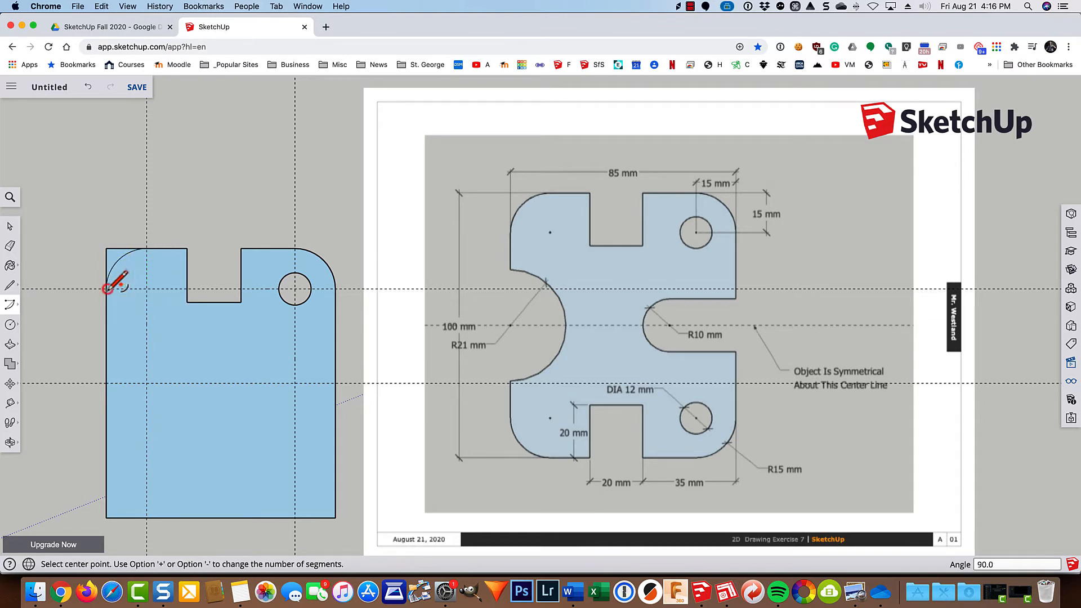
key("e")
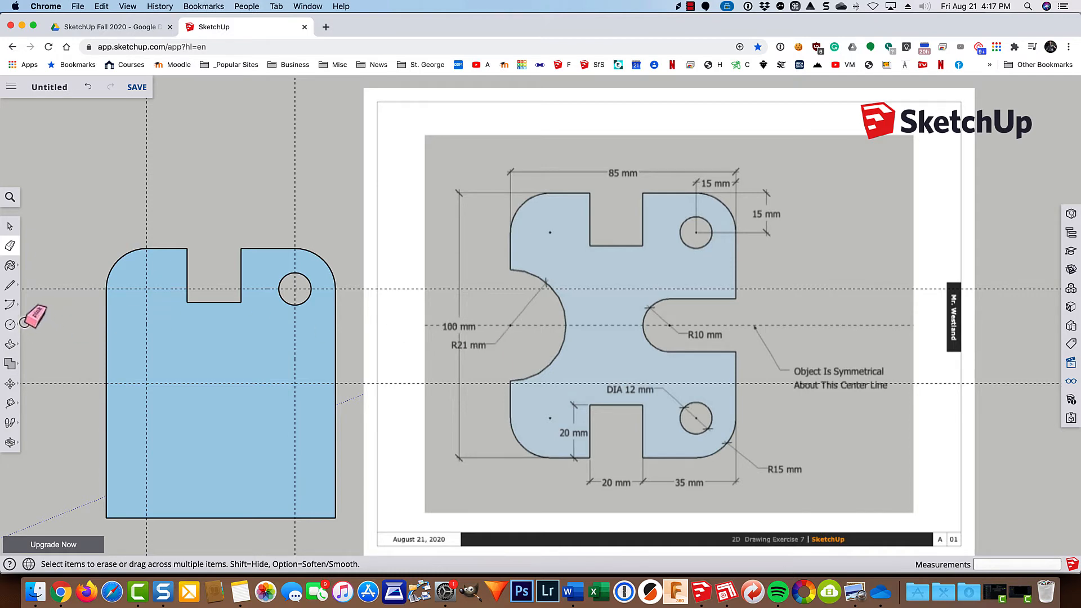
Cut a semicircular notch of 21 mm radius centred at the left edge's midpoint, erasing the edge segments across its opening.
left_click(10, 307)
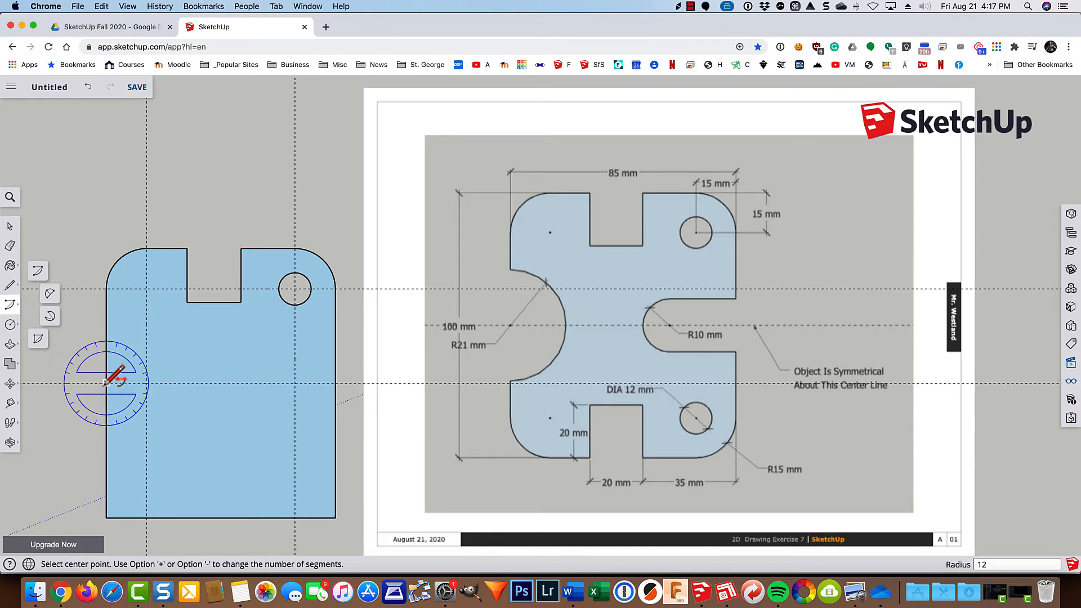
left_click(106, 383)
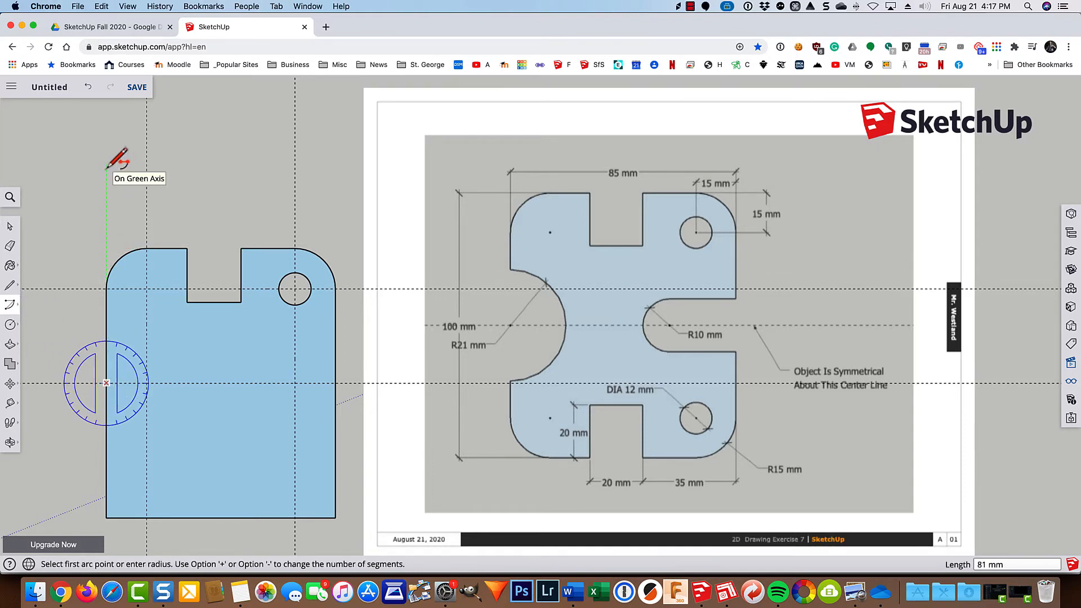
type("21")
key("Return")
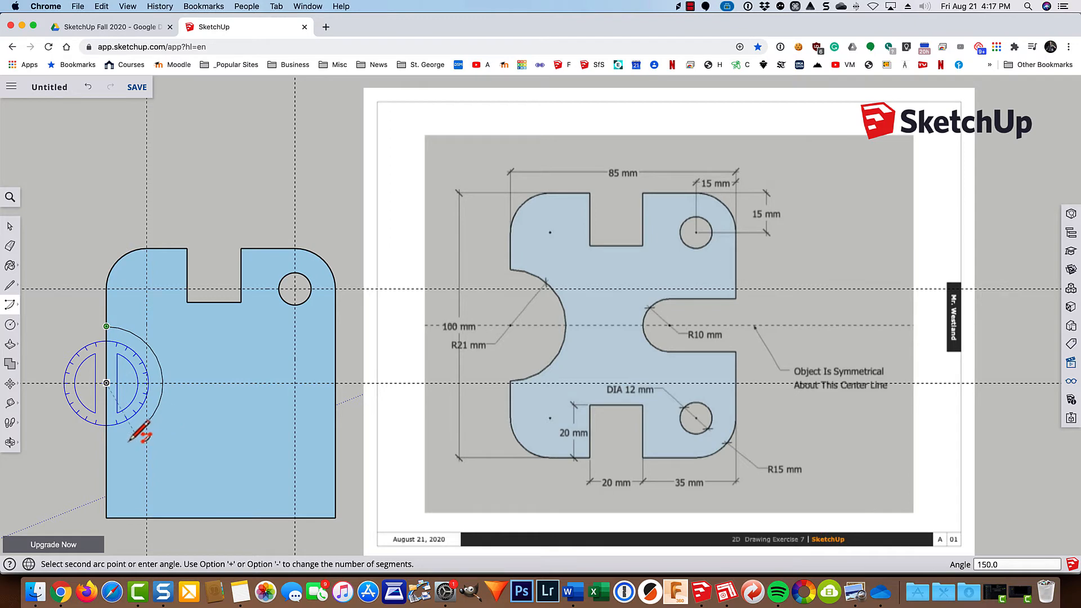
left_click(110, 442)
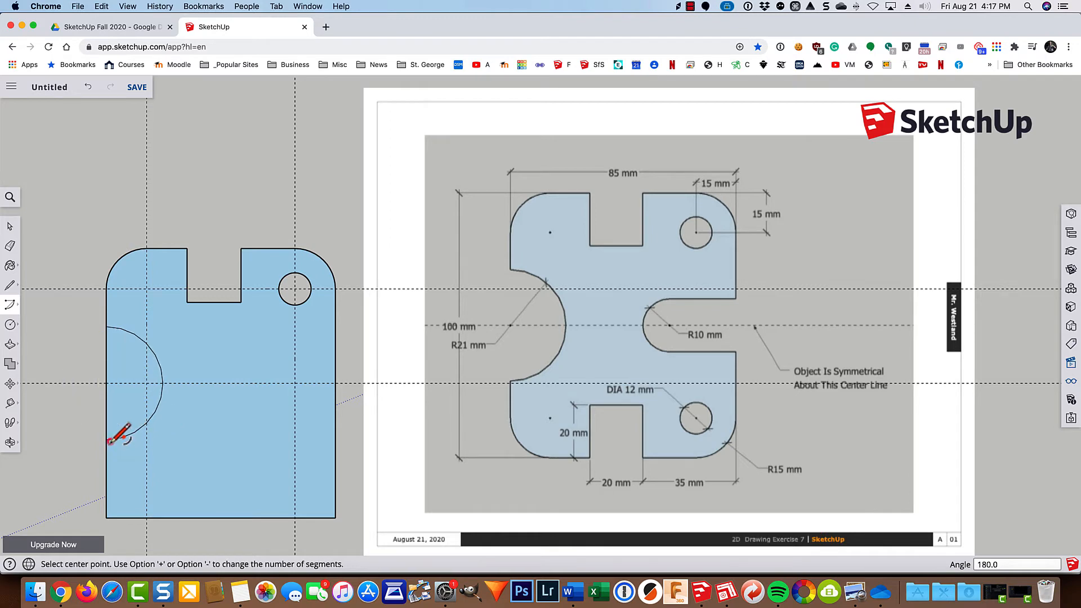
key("e")
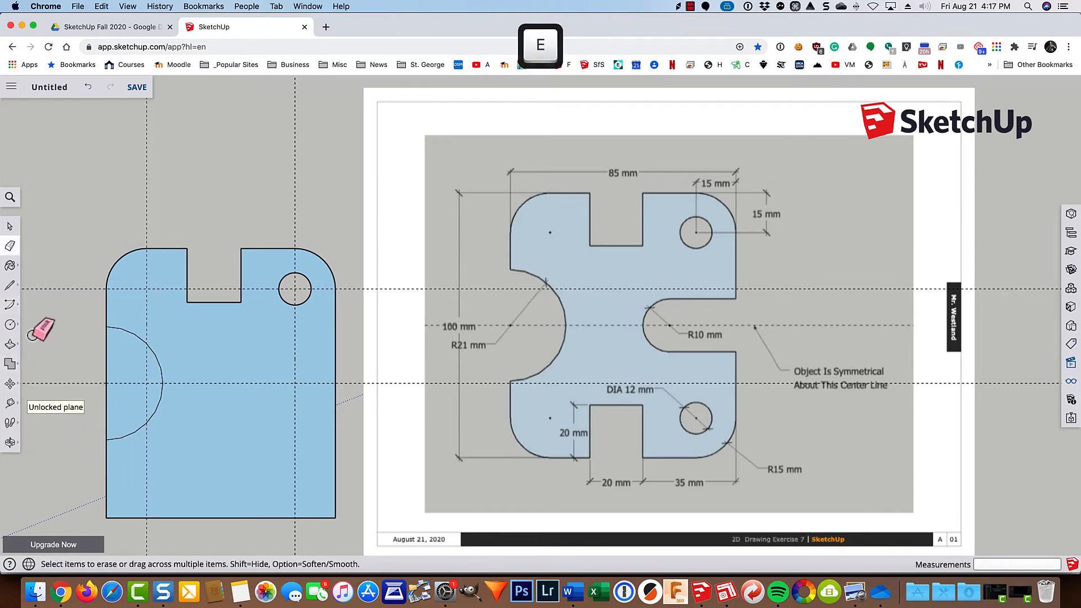
left_click(107, 363)
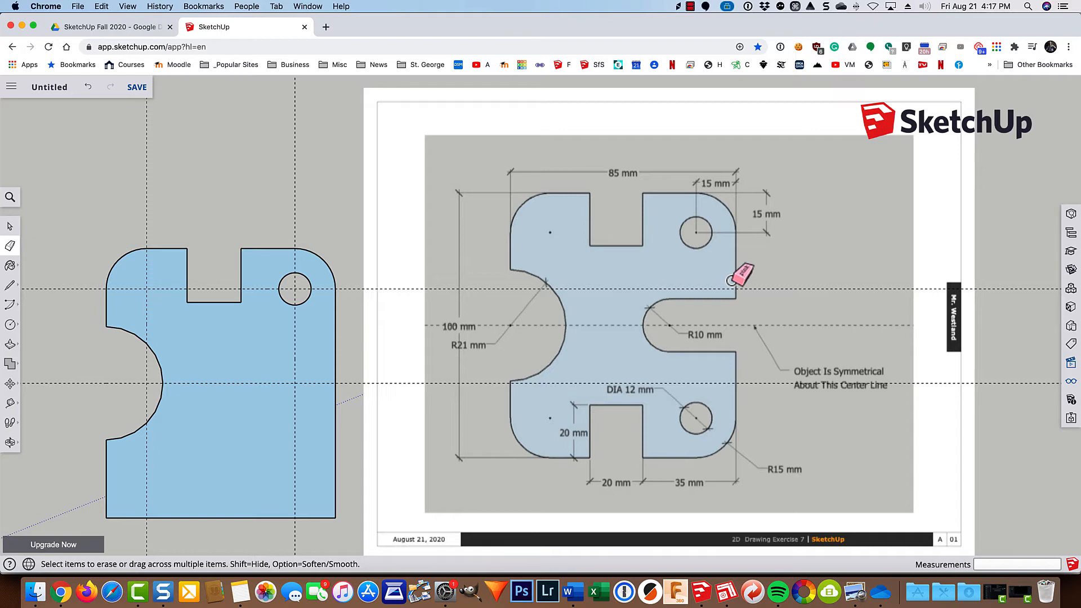
Place a vertical guide 25 mm in from the plate's right edge.
key("t")
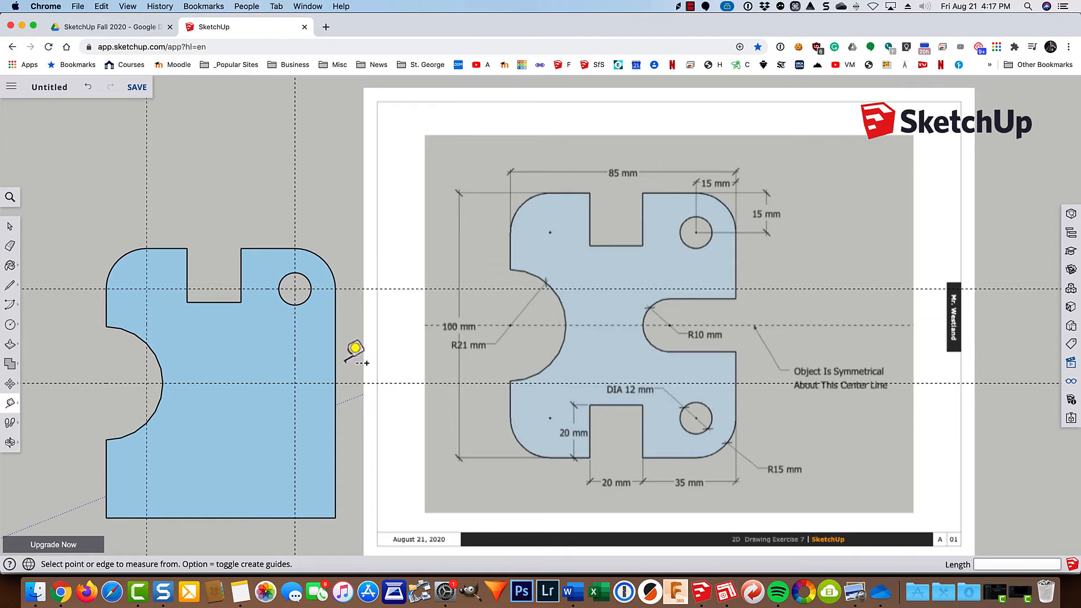
left_click(337, 369)
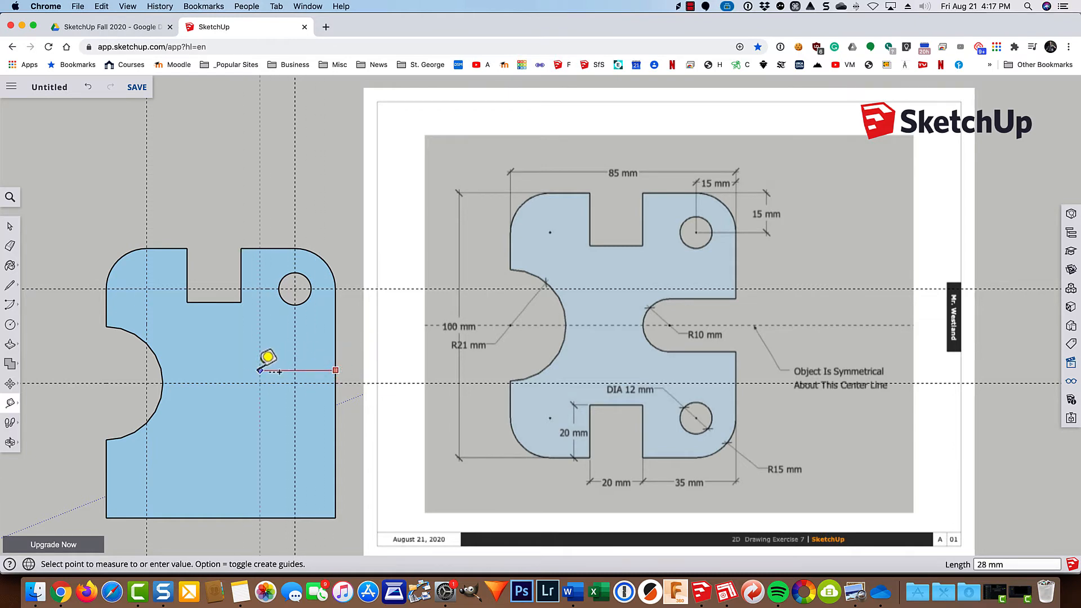
left_click(214, 369)
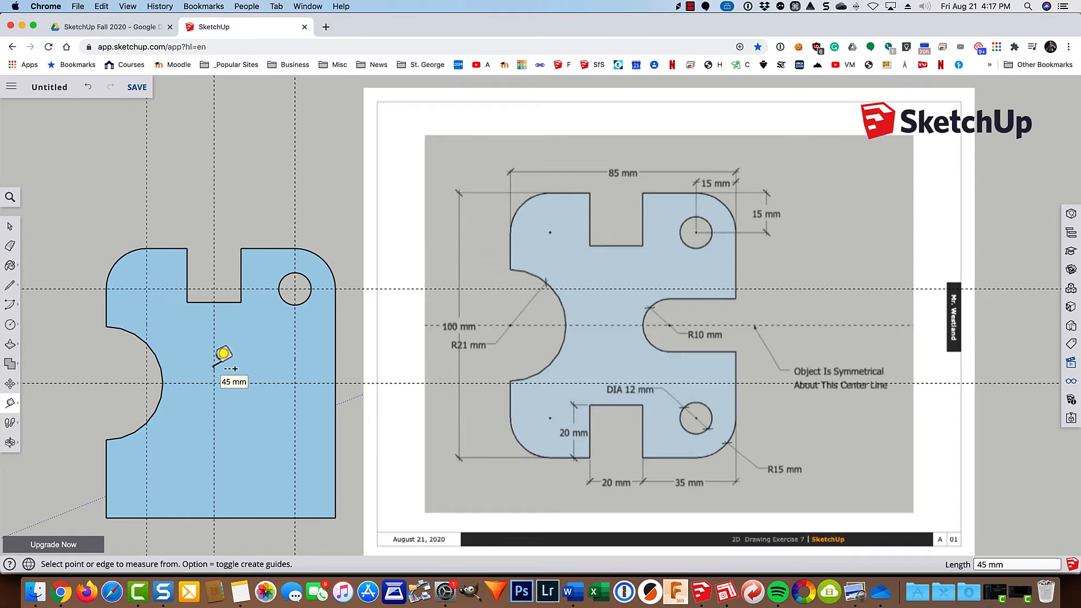
type("25")
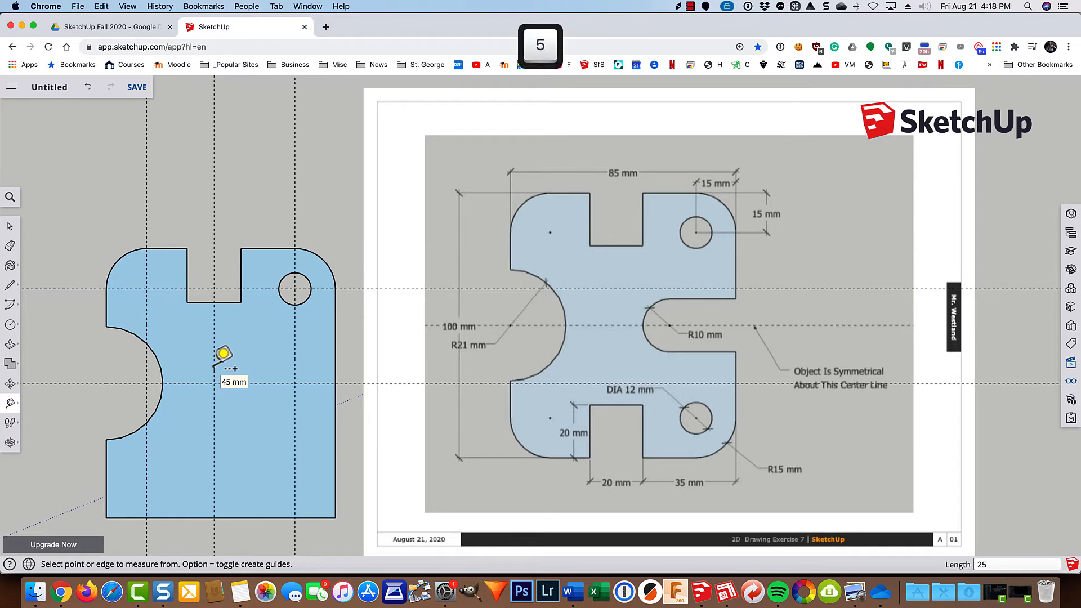
key("Return")
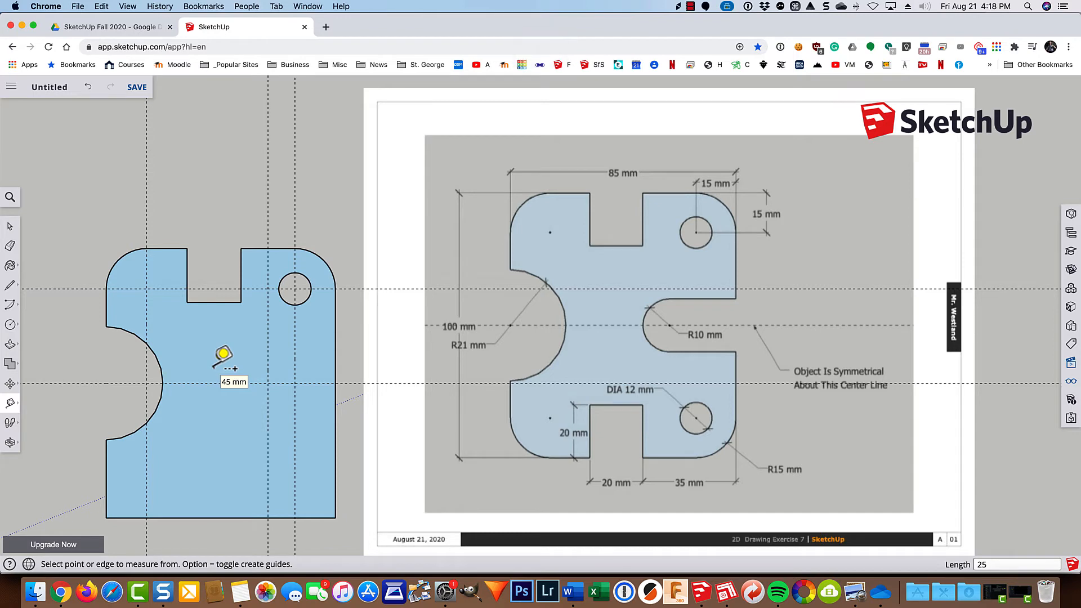
Draw a 180-degree arc of 10 mm radius, bulging left, centred where the 25 mm guide crosses the horizontal centre guide.
scroll(223, 366, "up", 8)
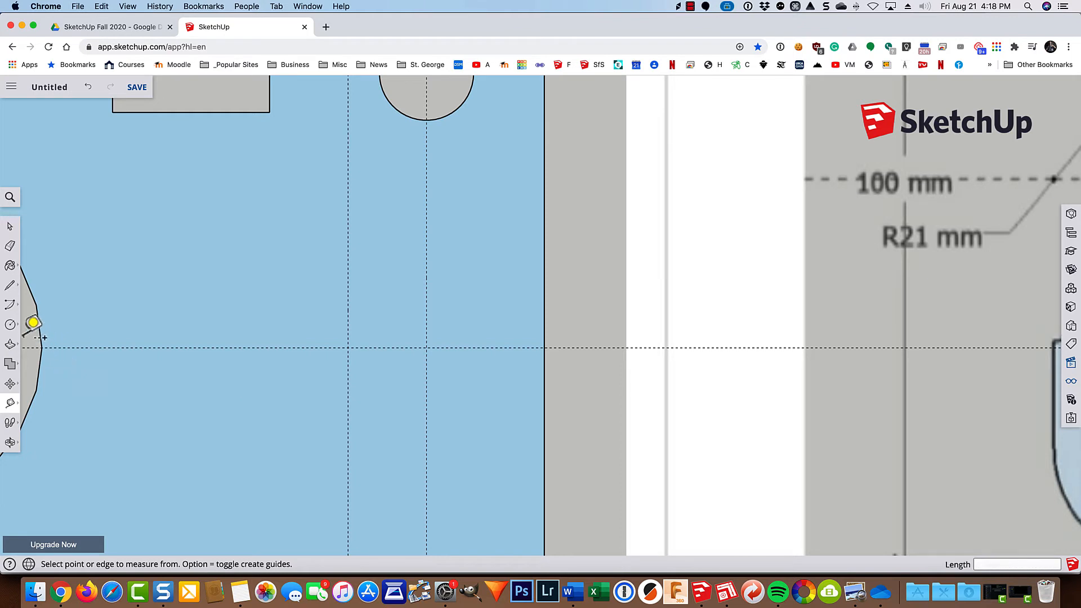
left_click(11, 305)
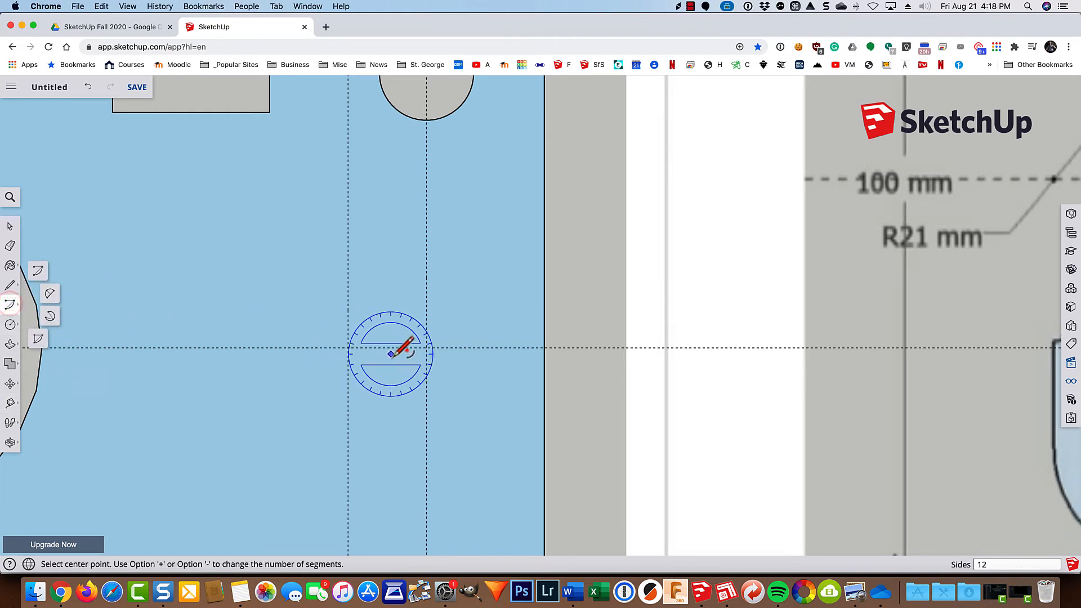
left_click(349, 348)
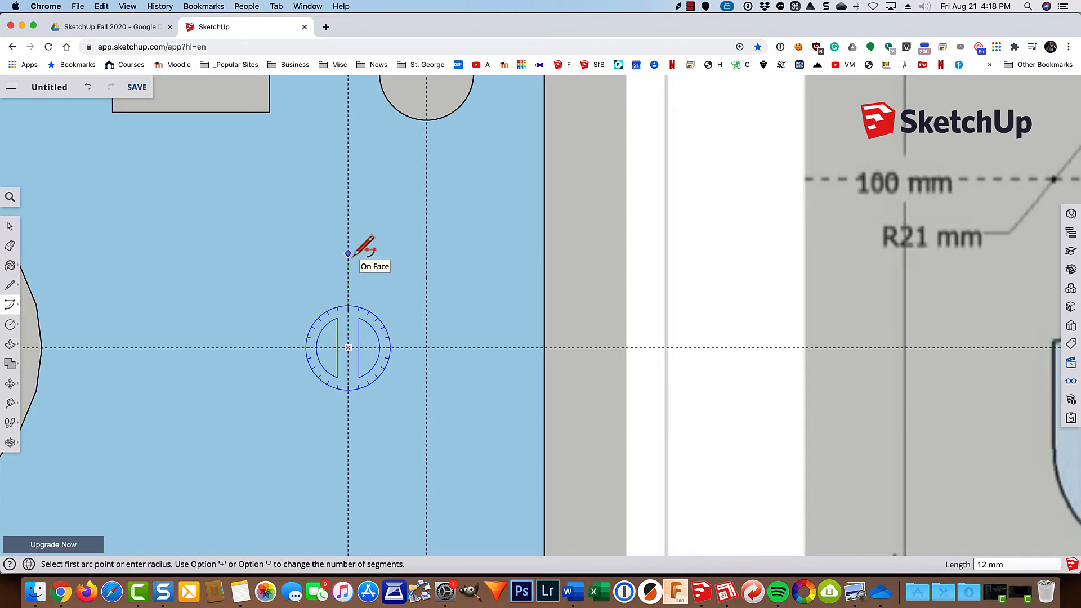
type("10")
key("Return")
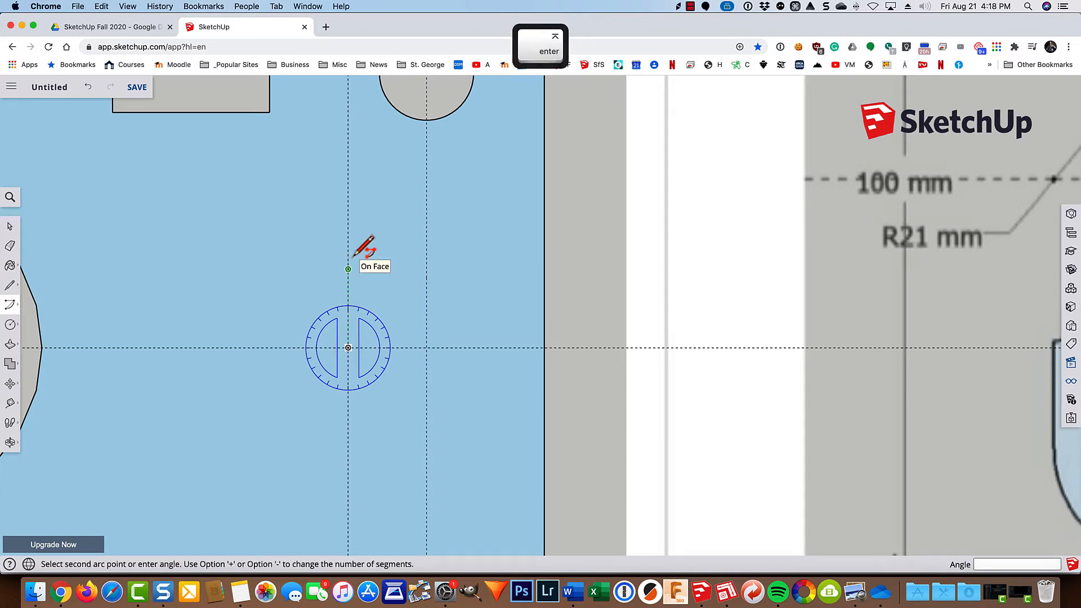
left_click(348, 426)
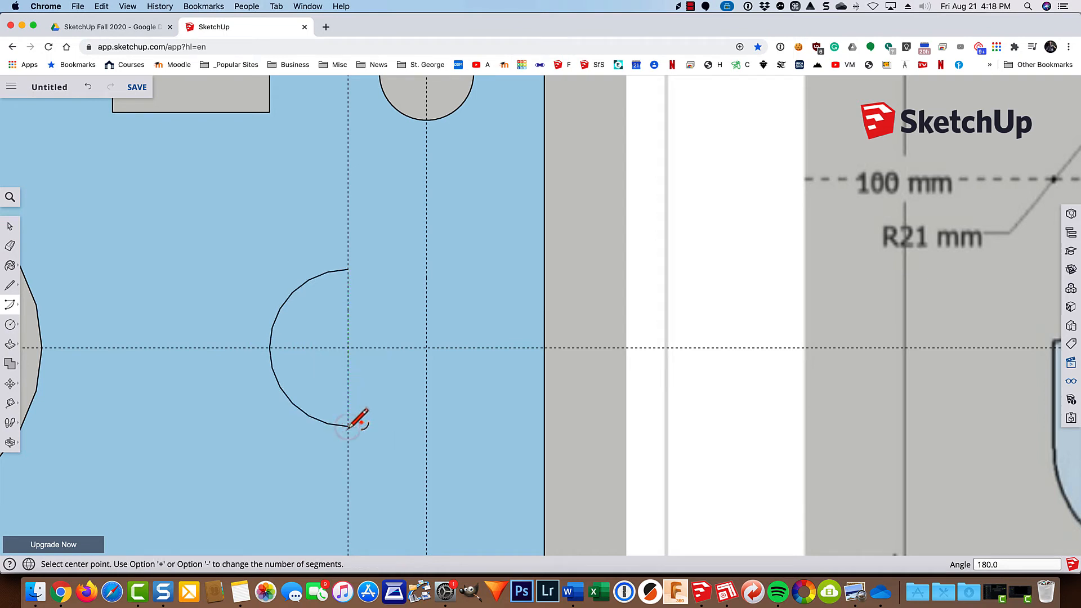
Draw two 25 mm horizontal lines from the 10 mm arc's upper and lower endpoints to the plate's right edge.
key("l")
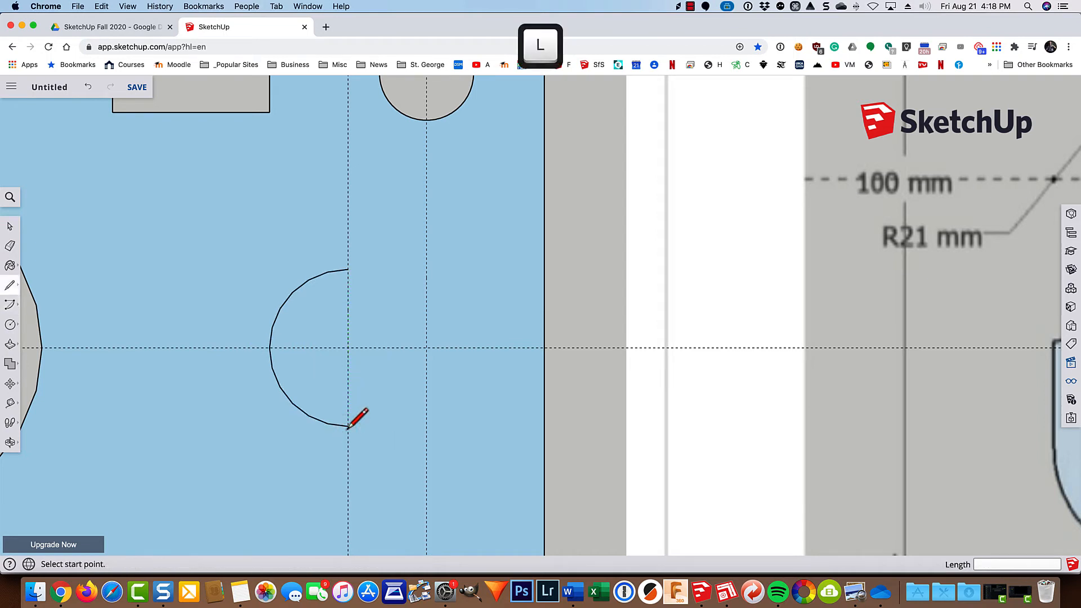
left_click(348, 426)
left_click(348, 269)
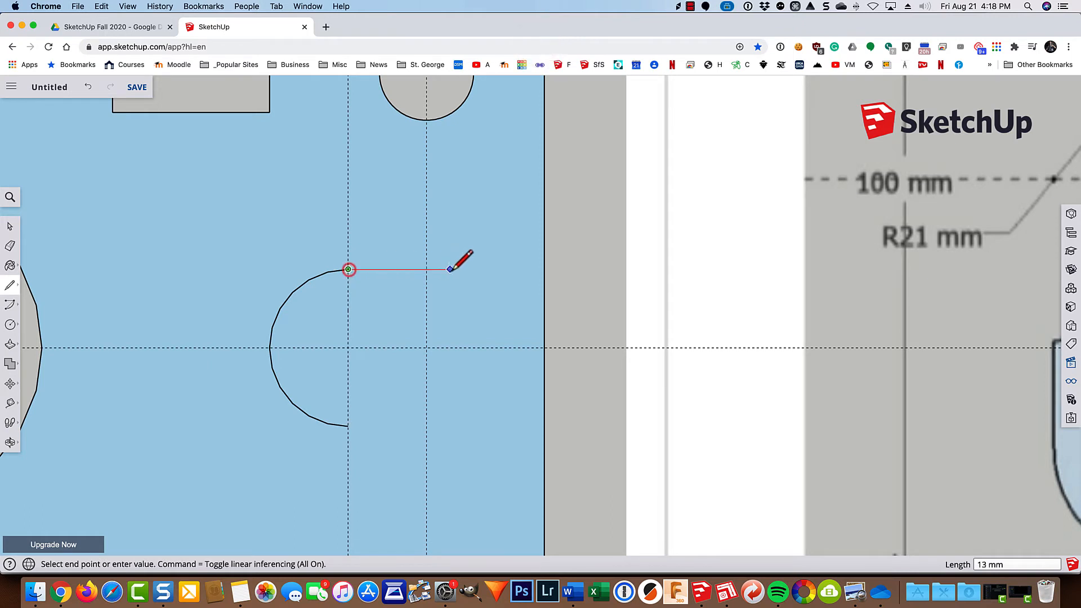
left_click(544, 269)
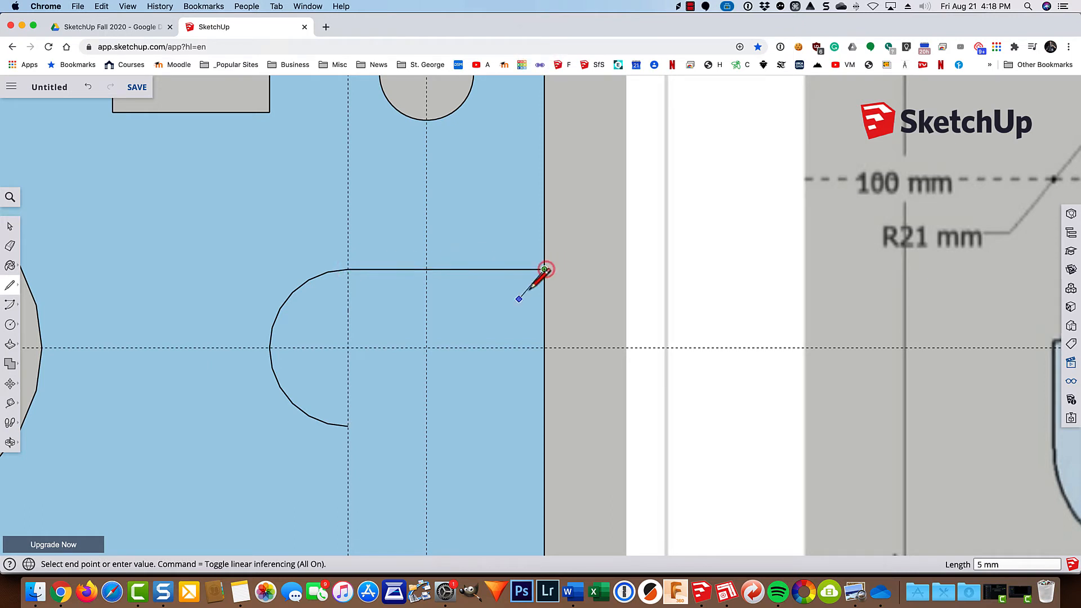
key("Escape")
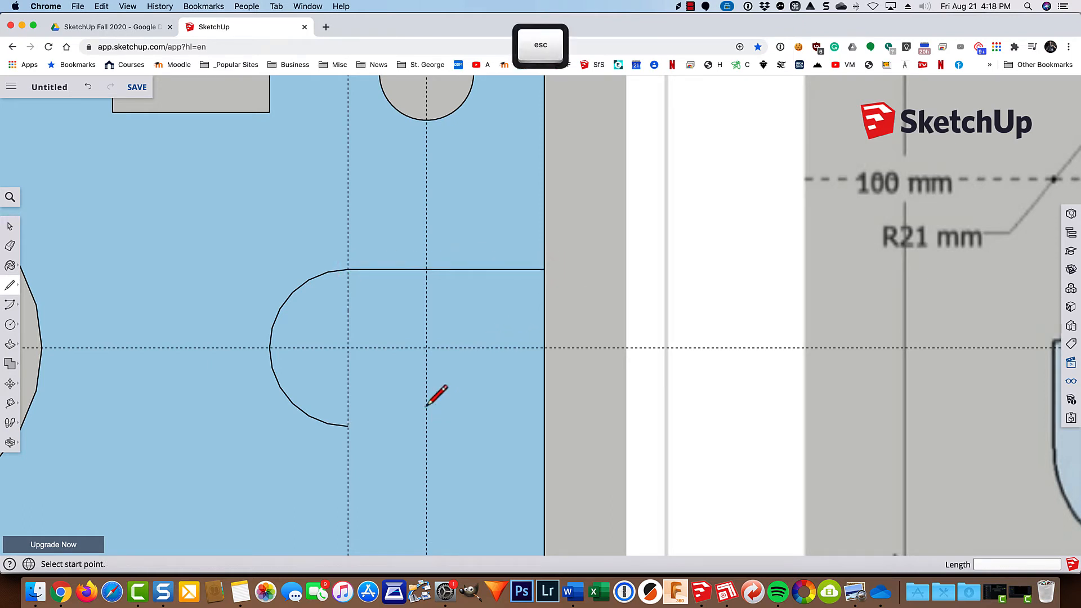
left_click(348, 426)
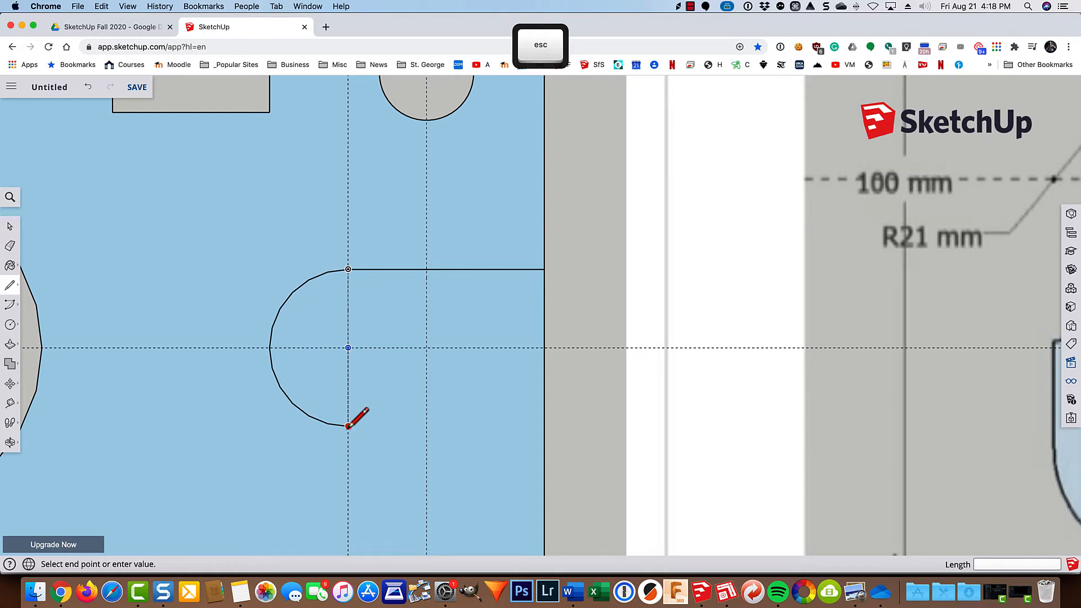
left_click(544, 426)
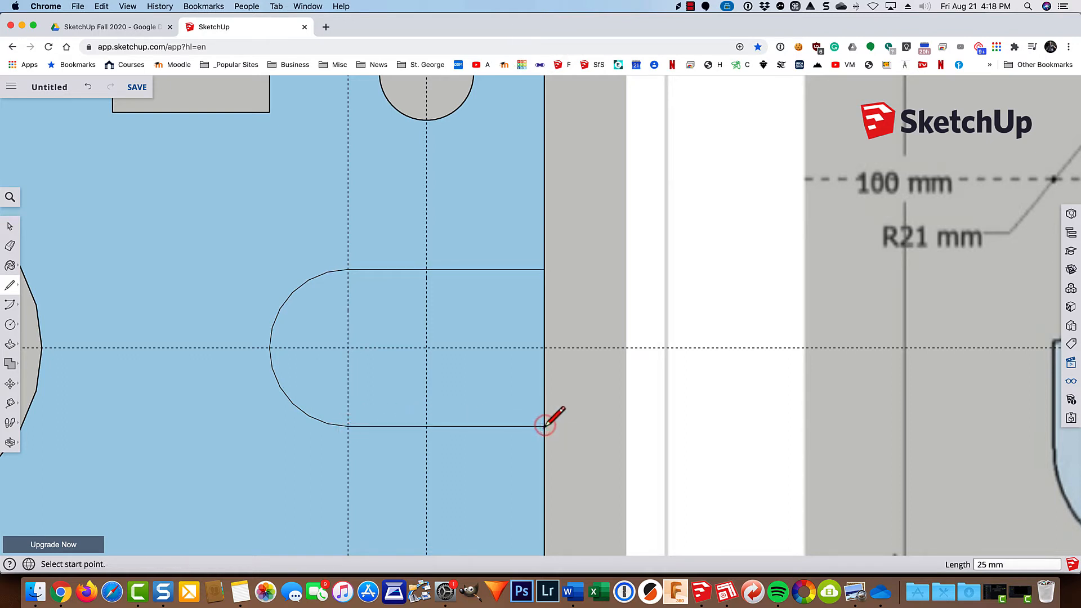
key("Escape")
Erase the segment of the plate's right edge across the rounded slot's opening to cut the slot out of the plate.
key("e")
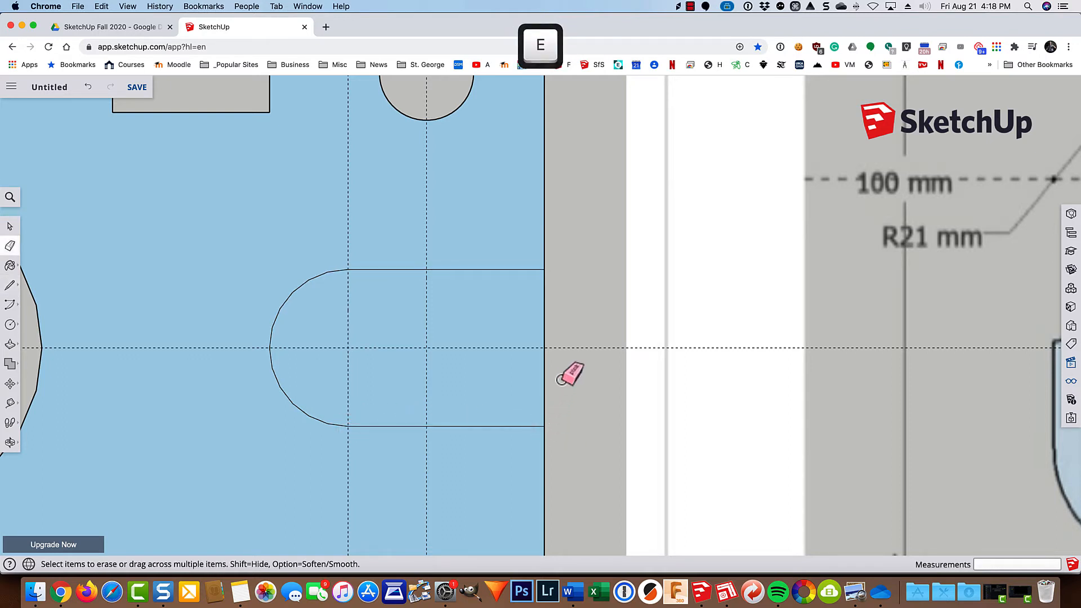
left_click(542, 387)
scroll(539, 386, "down", 8)
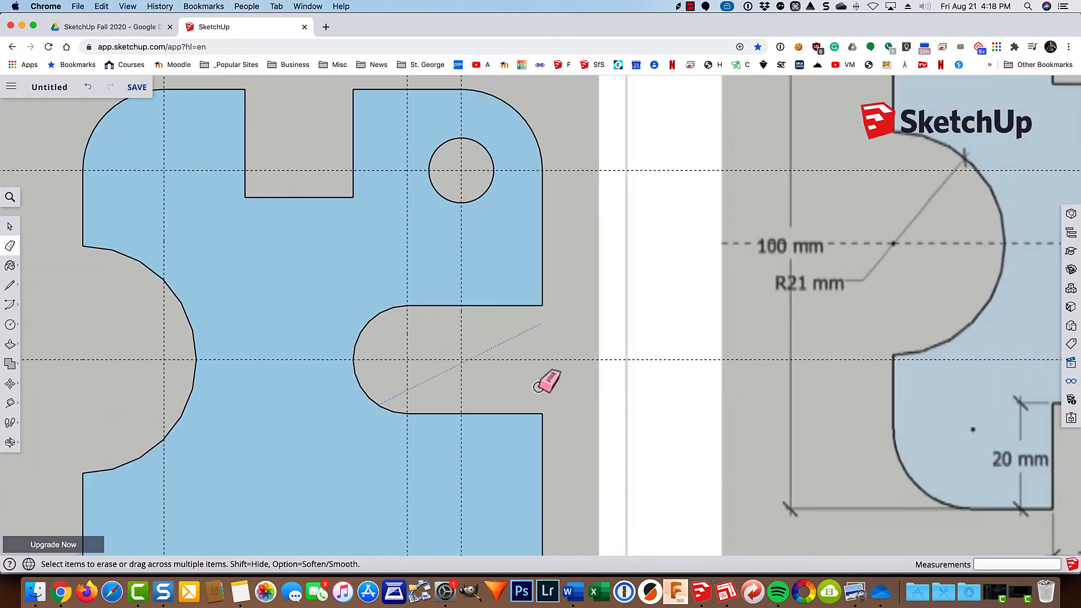
scroll(539, 384, "down", 2)
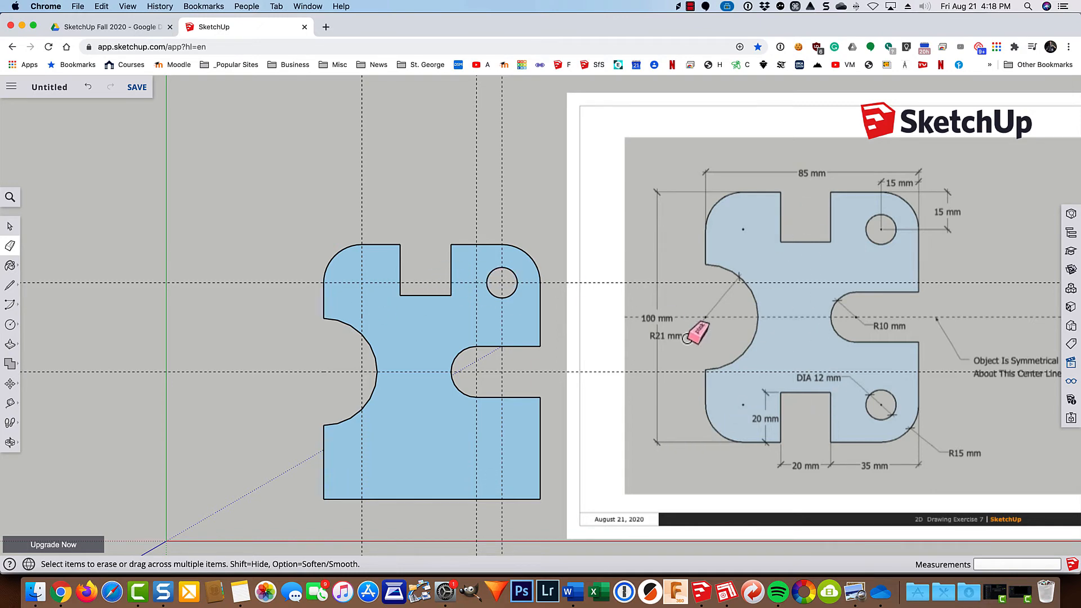
Split the plate face into upper and lower halves with a 29 mm horizontal line between the notch and slot arcs along the centre guide.
key("shift")
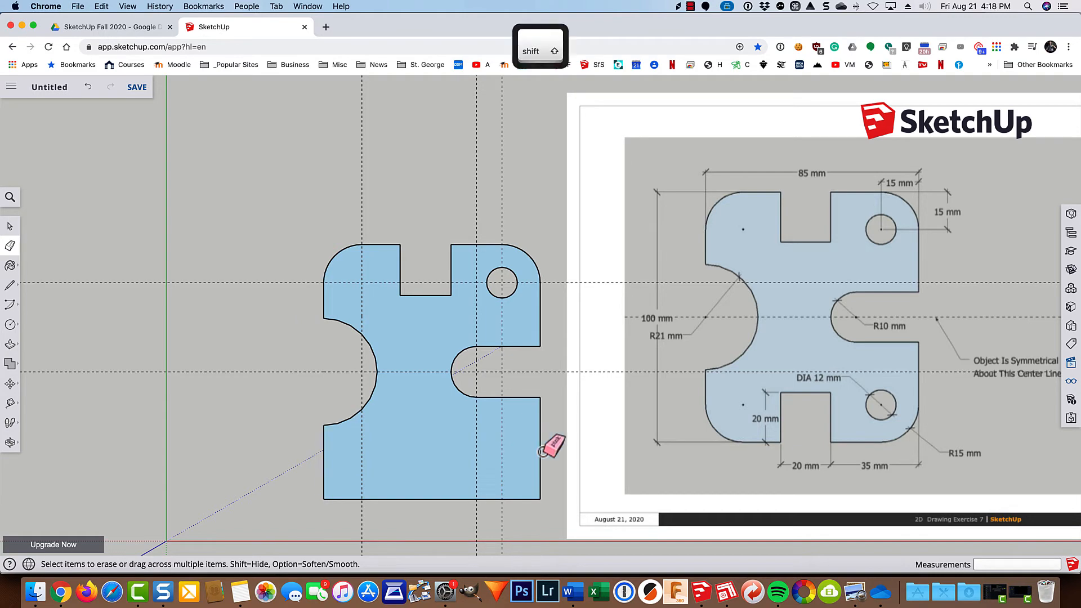
scroll(392, 459, "up", 3)
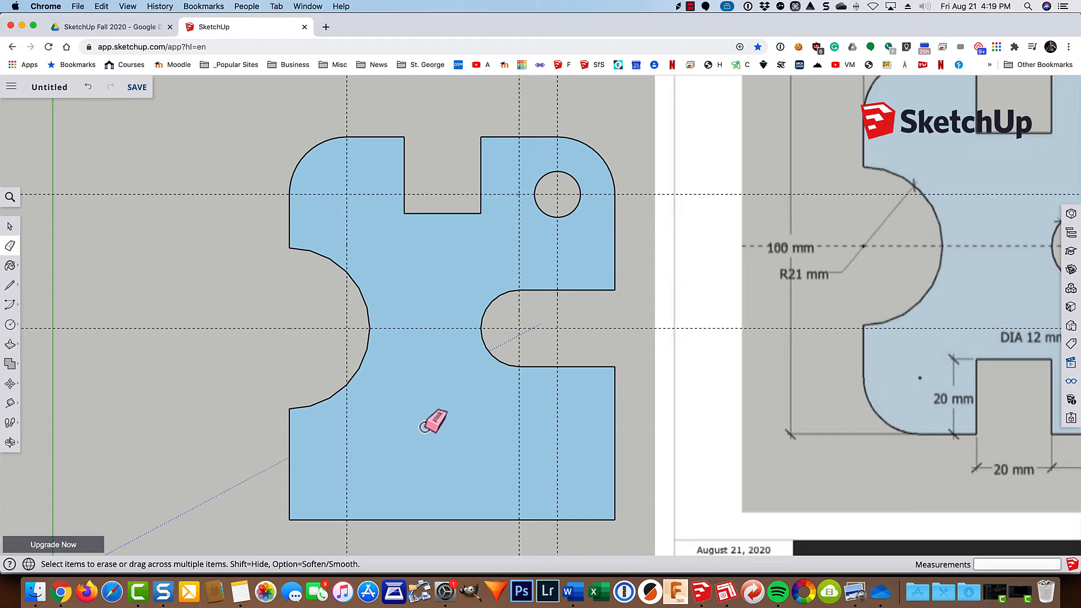
key("space")
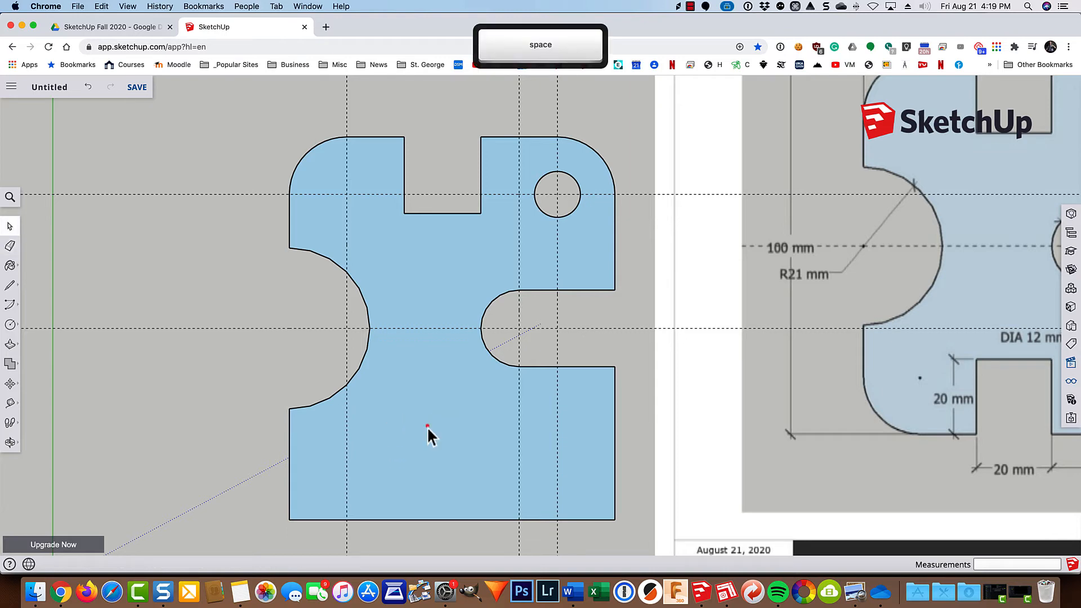
left_click(427, 429)
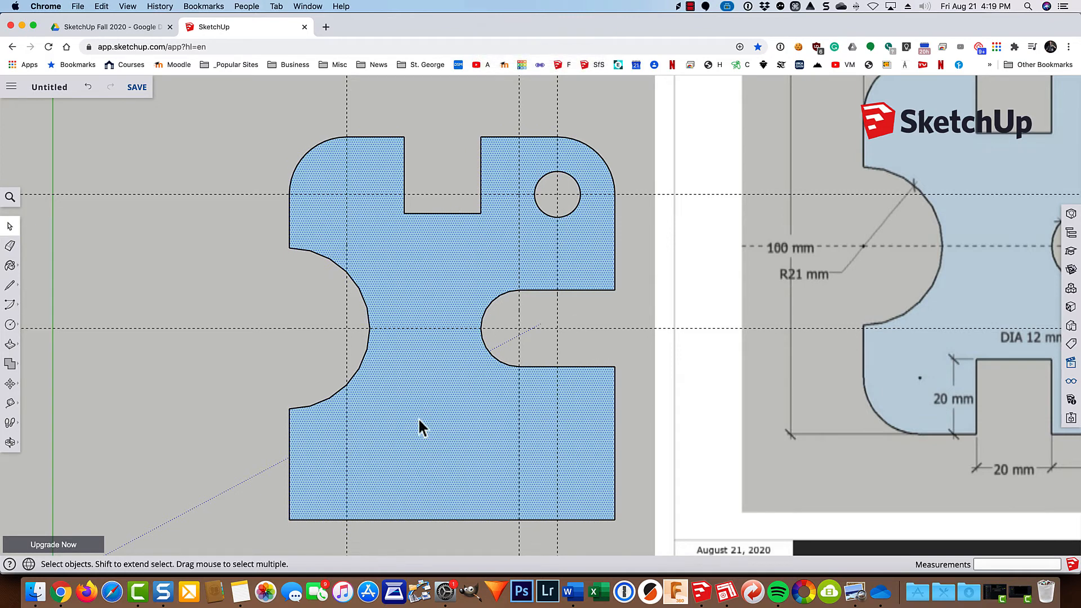
key("l")
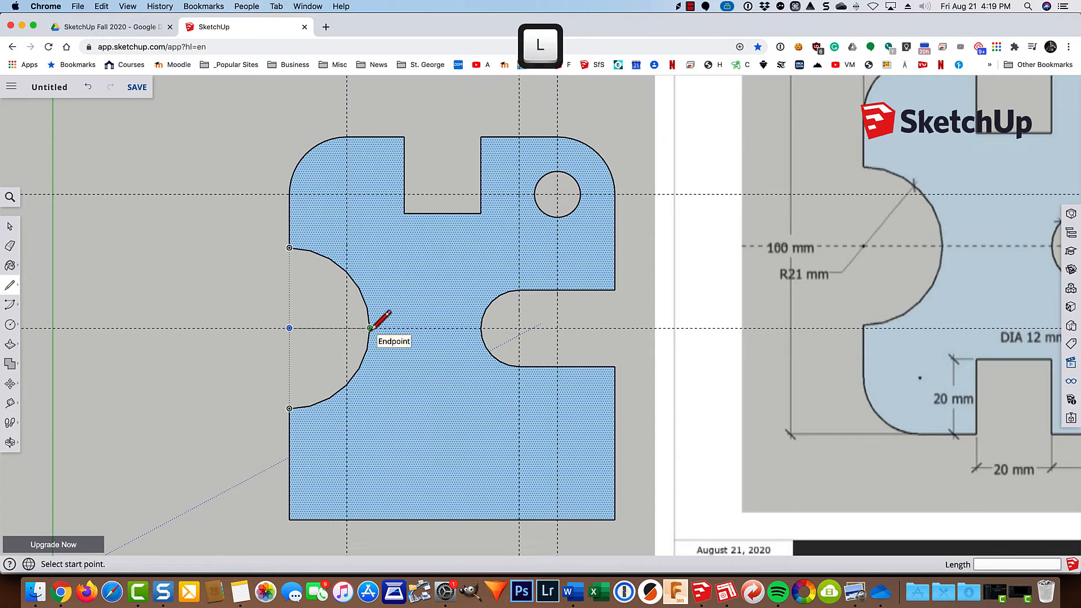
left_click(370, 327)
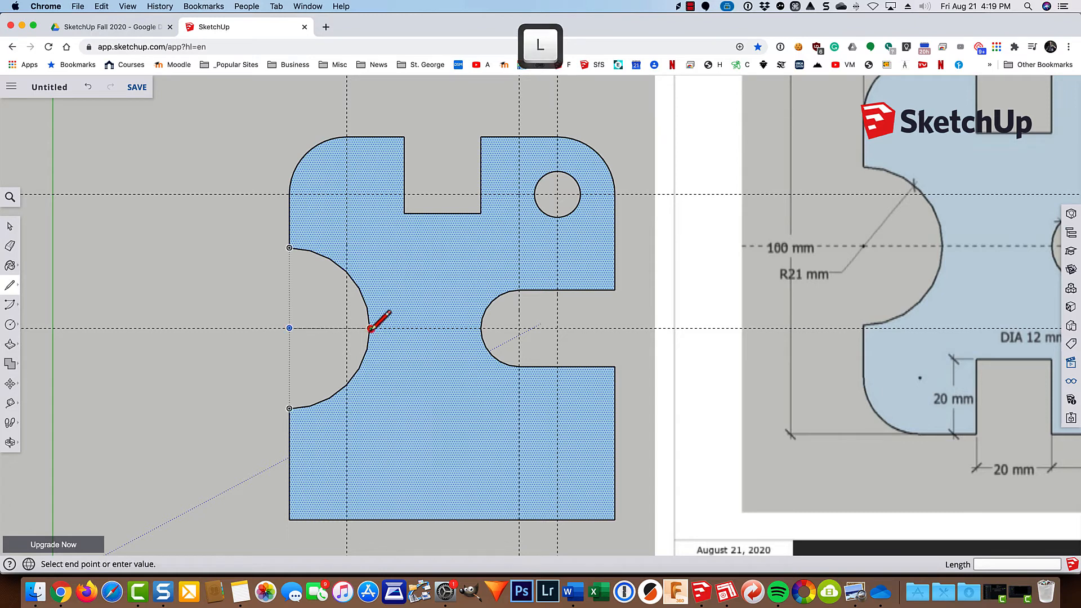
left_click(481, 328)
key("space")
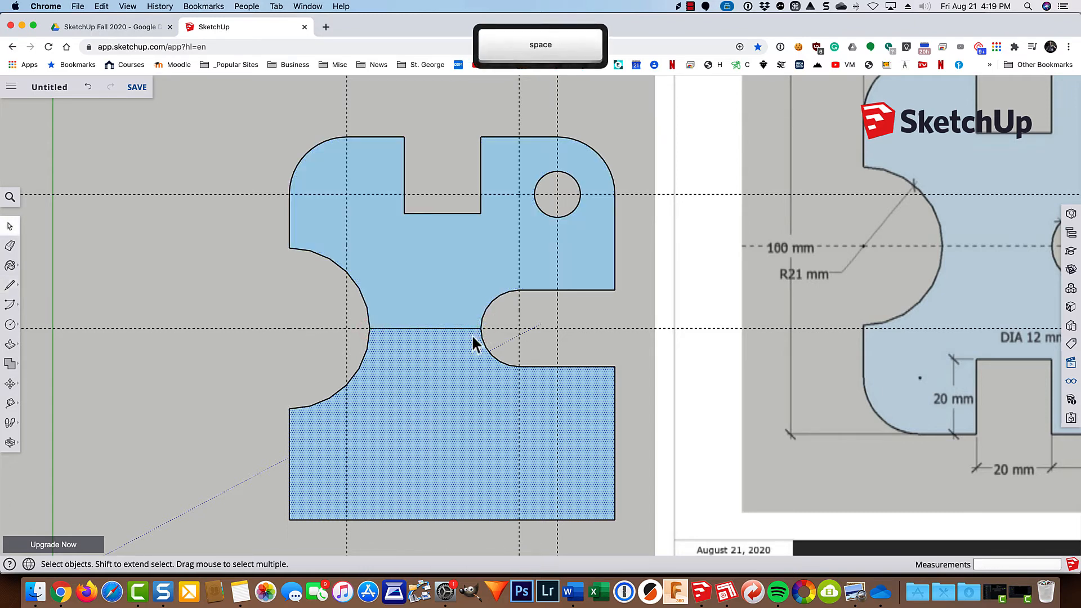
left_click(243, 359)
left_click(447, 383)
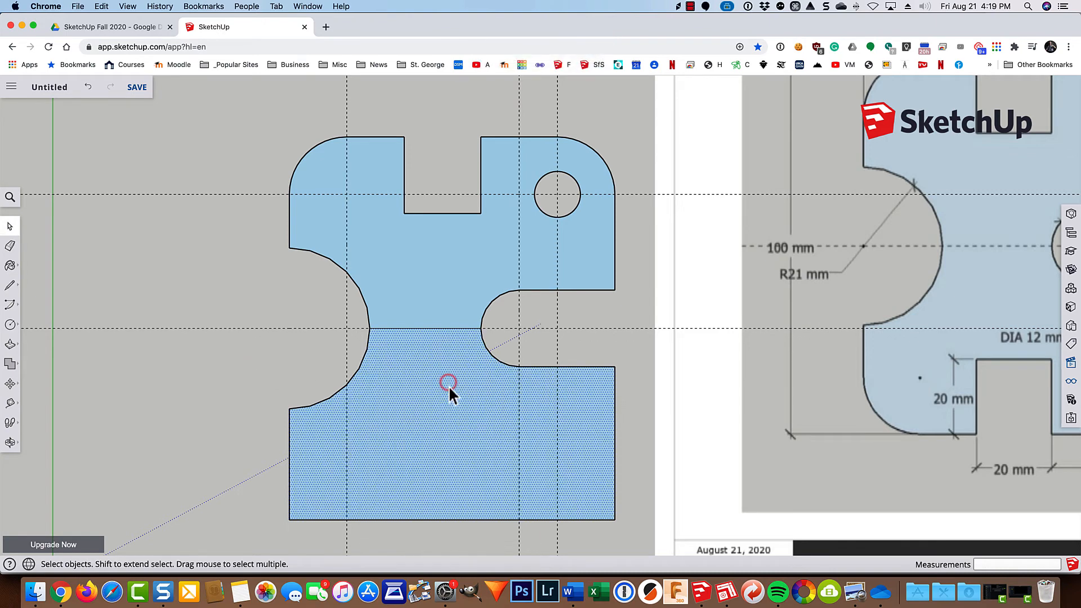
left_click(439, 277)
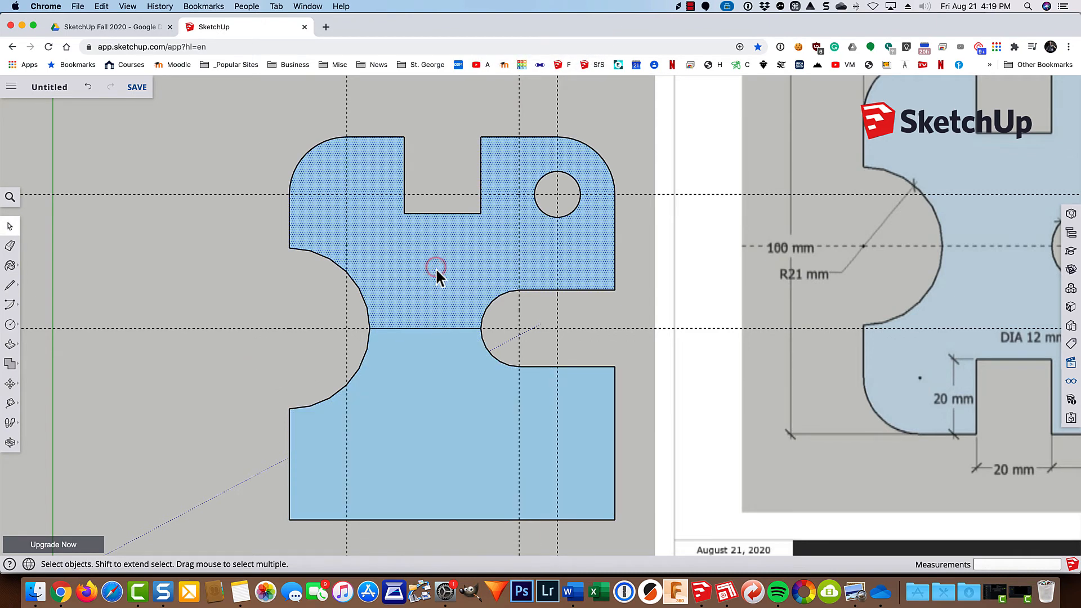
Delete the plate's lower half below the dividing line, together with the vertical guides.
scroll(439, 278, "down", 3)
left_click(444, 382)
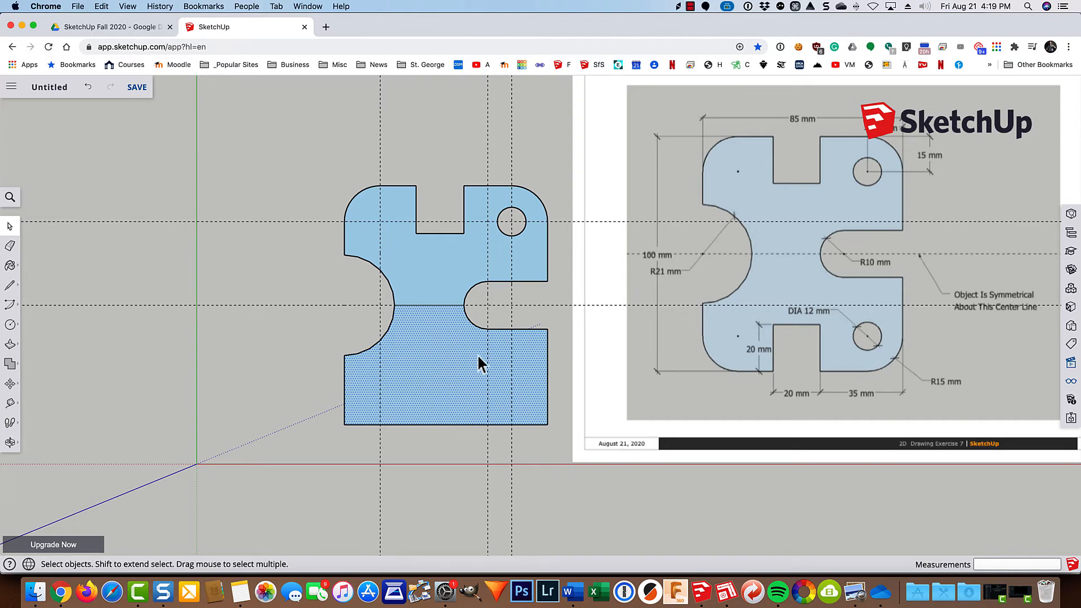
left_click_drag(568, 310, 333, 460)
key("BackSpace")
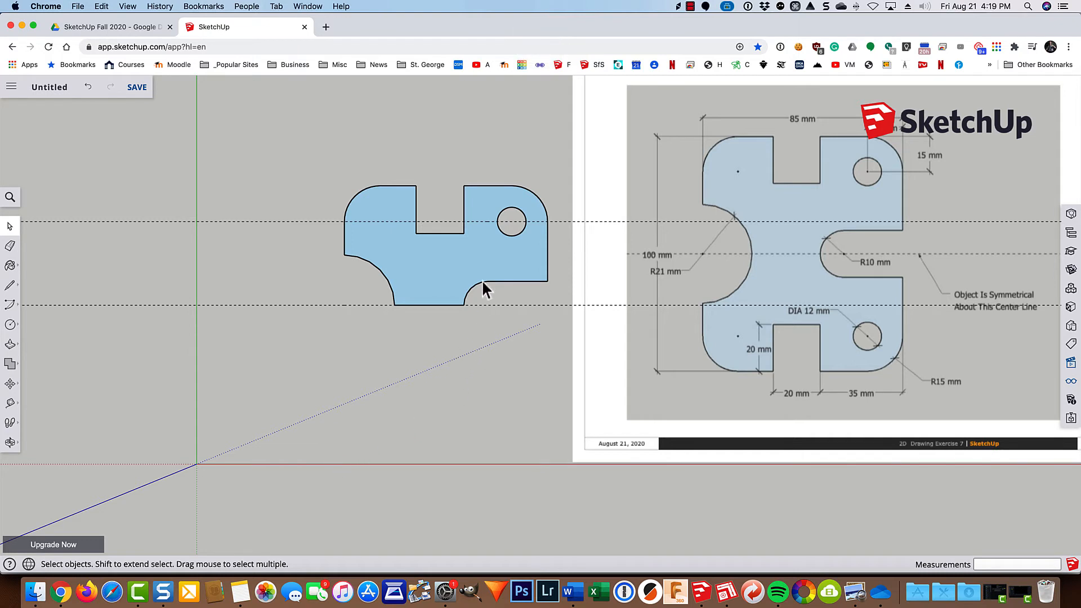
Copy the remaining upper half with its edges, without the guides, straight down along the green axis, clear of the original.
left_click_drag(559, 158, 315, 334)
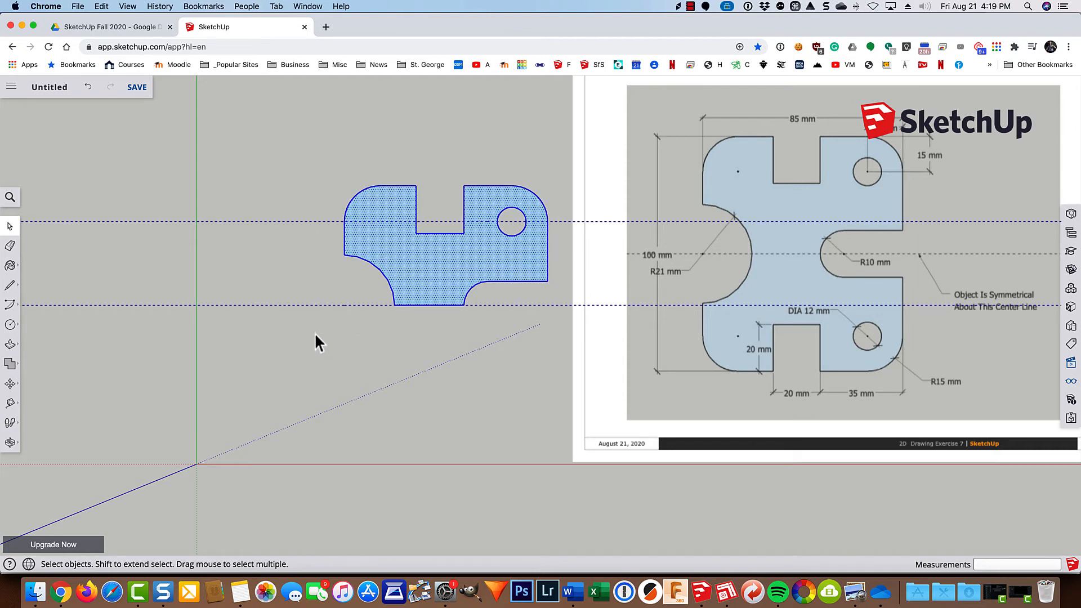
left_click(314, 333)
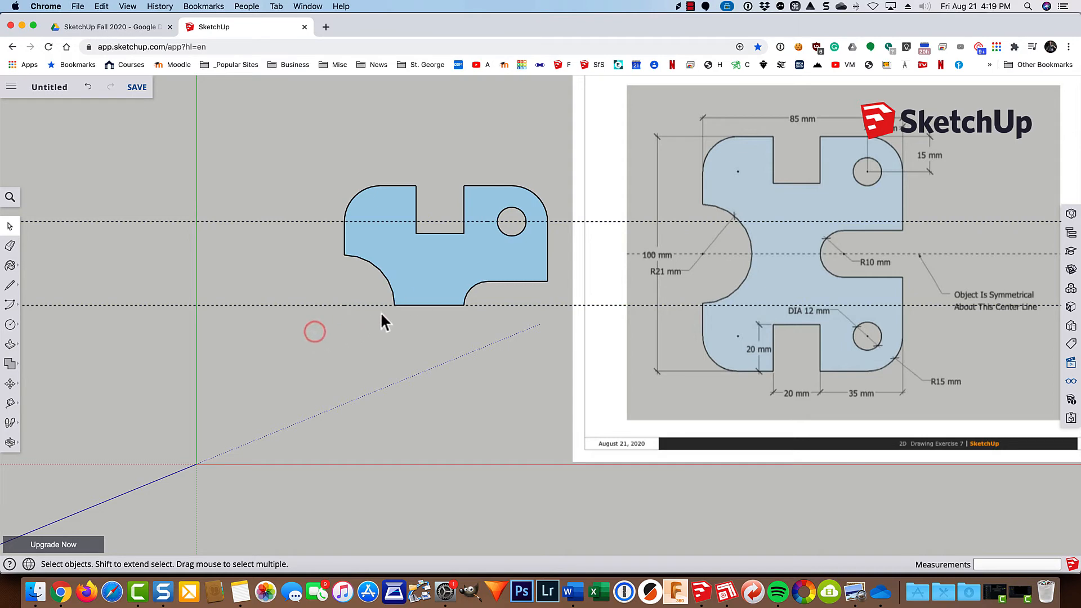
left_click(445, 258)
double_click(445, 258)
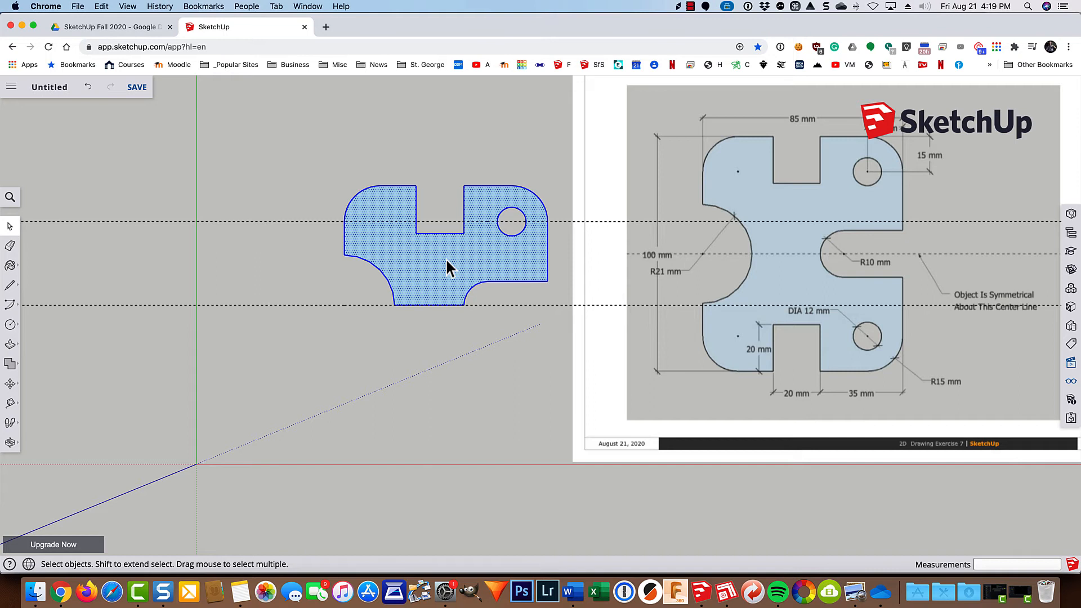
key("m")
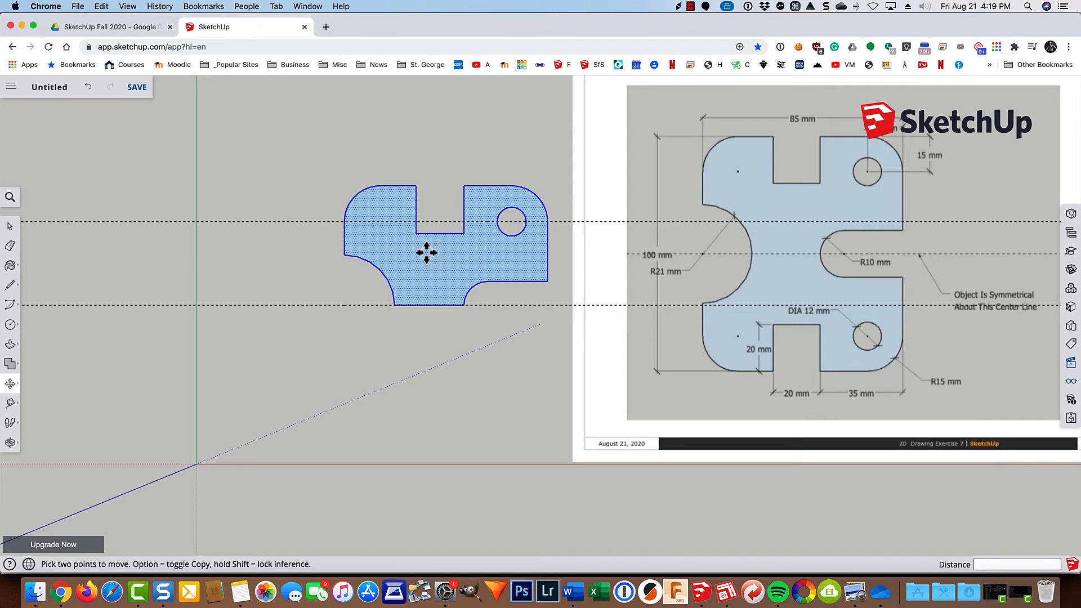
key("alt")
left_click(426, 253)
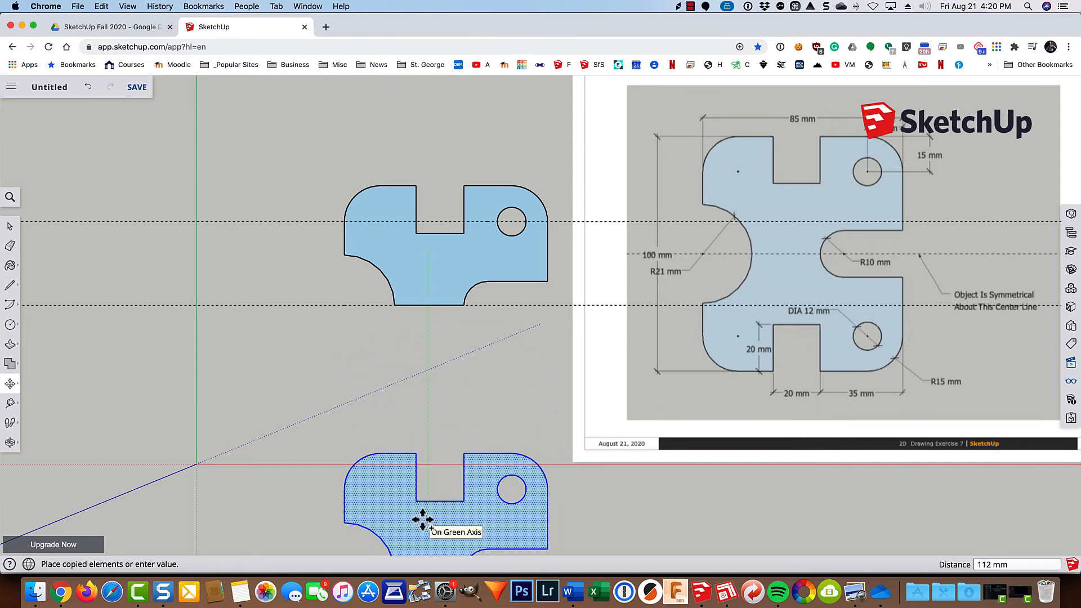
left_click(427, 532)
scroll(437, 514, "down", 2)
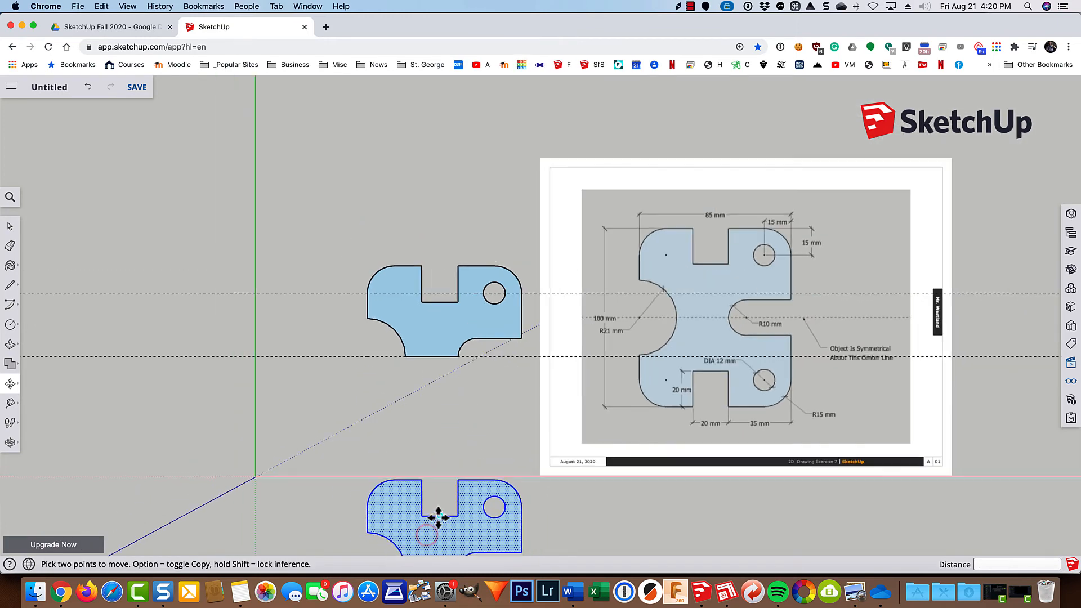
Mirror the copied half vertically by scaling it along the green axis by a factor of -1.
mouse_move(449, 474)
middle_mouse_down("shift")
mouse_move(441, 459)
mouse_move(457, 356)
mouse_move(444, 326)
middle_mouse_up("shift")
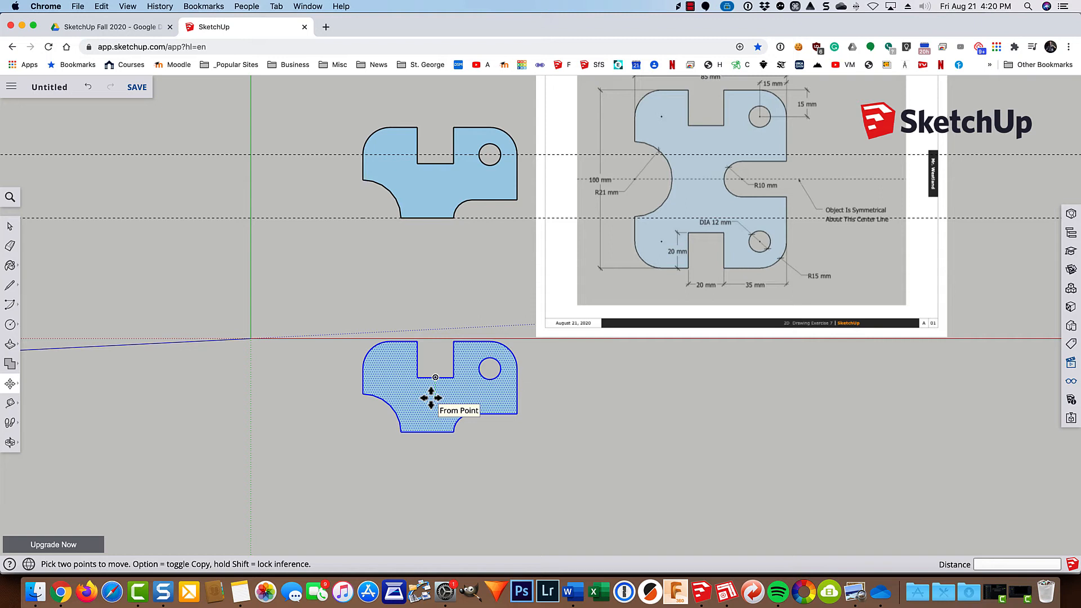
key("s")
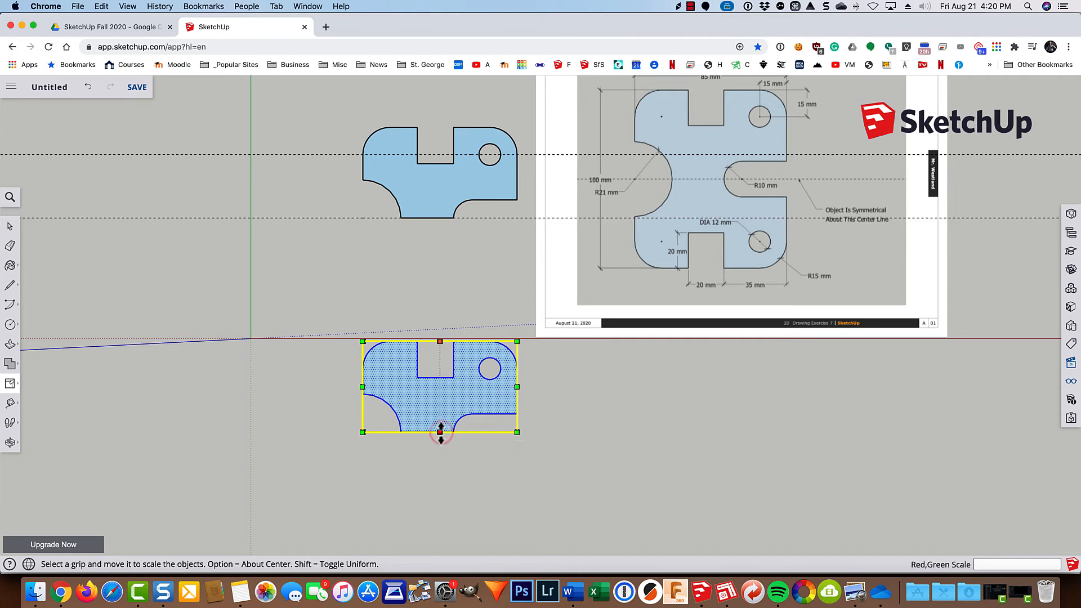
left_click_drag(439, 433, 449, 271)
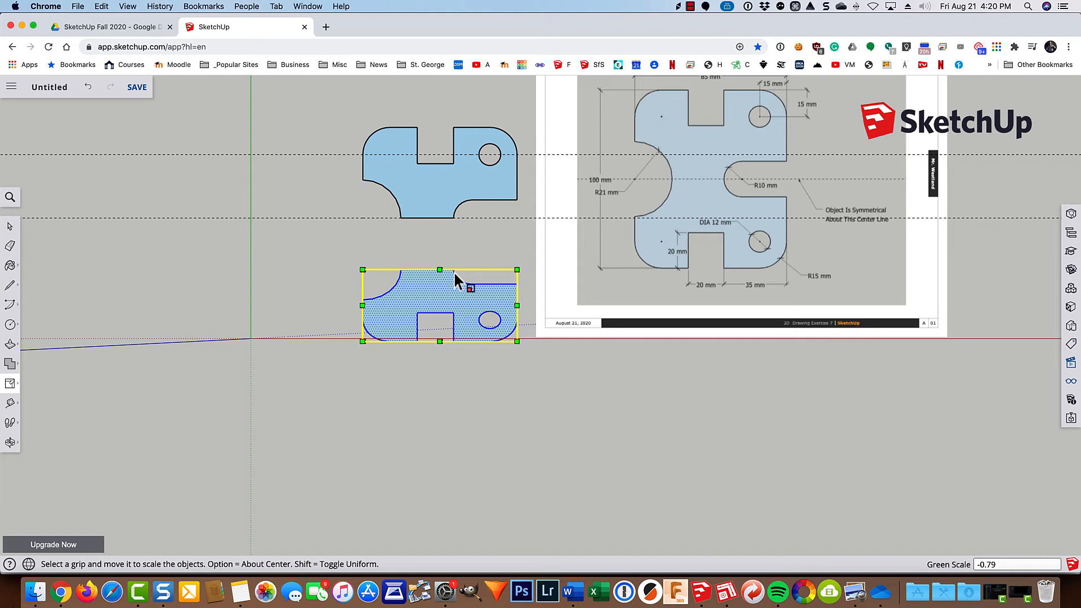
type("-1")
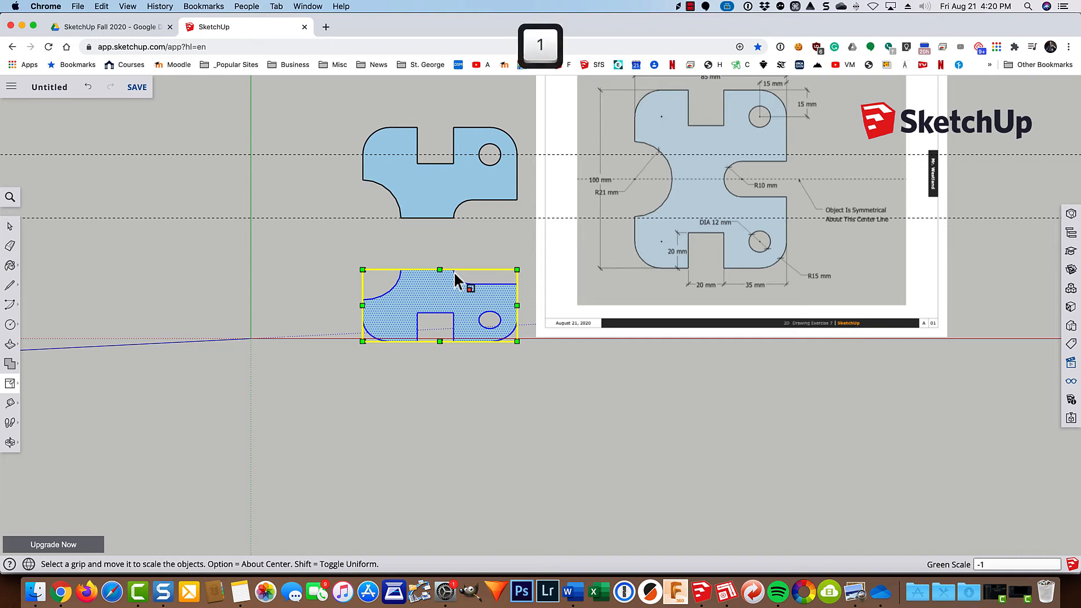
key("Return")
Move the mirrored half up so its neck's upper-left corner meets the original half's neck at the centre guide.
scroll(431, 246, "up", 5)
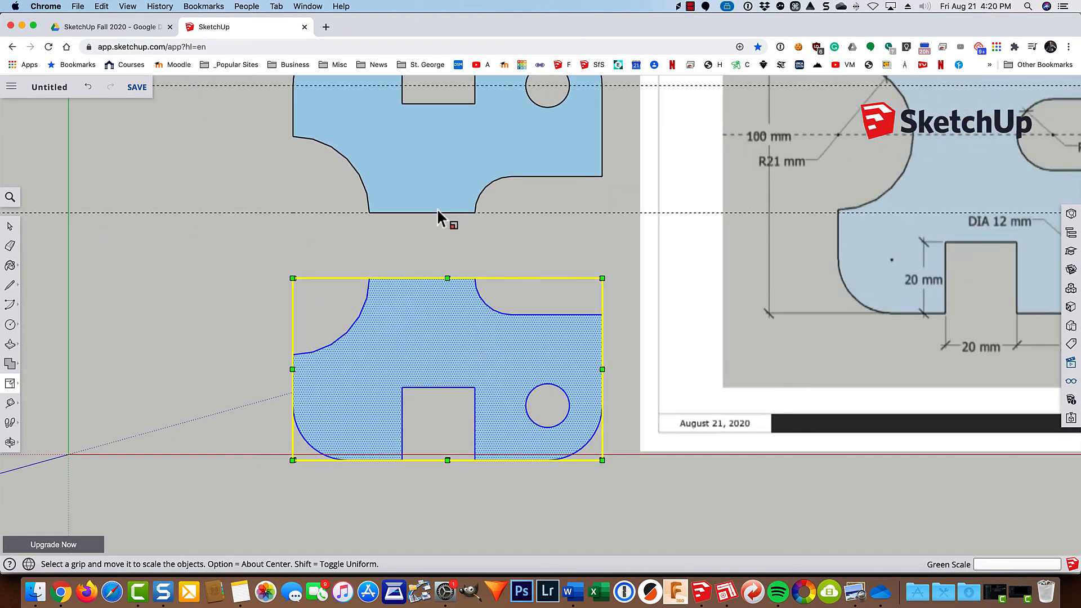
key("m")
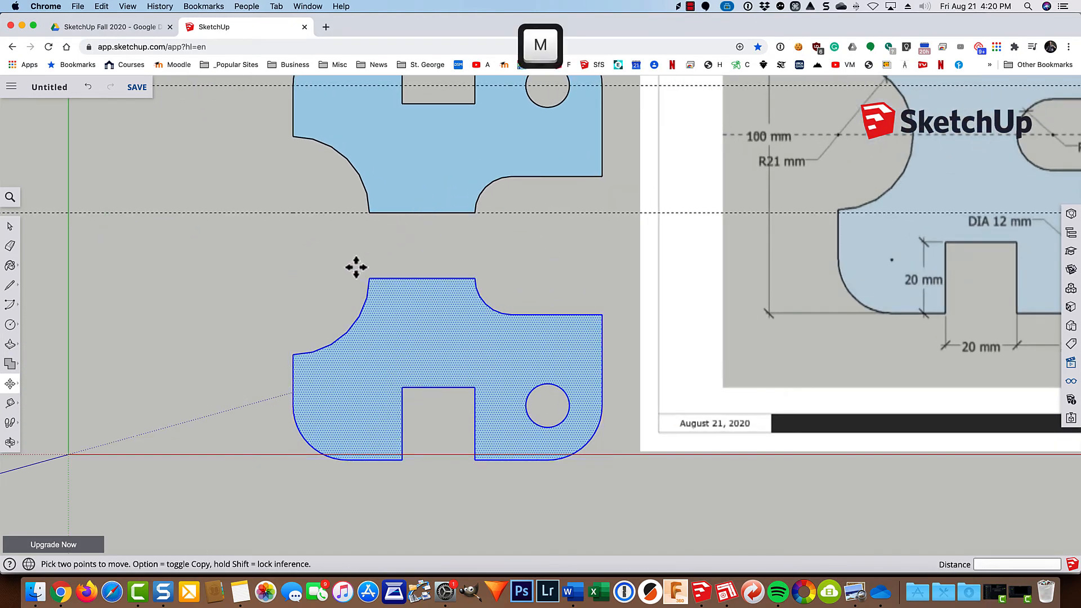
left_click(369, 279)
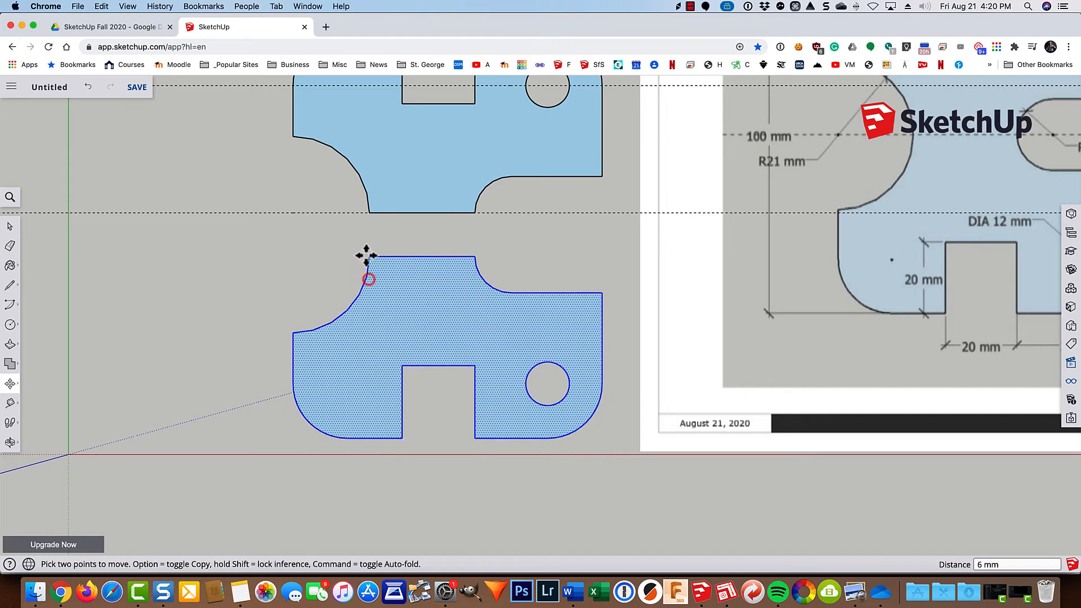
left_click(365, 213)
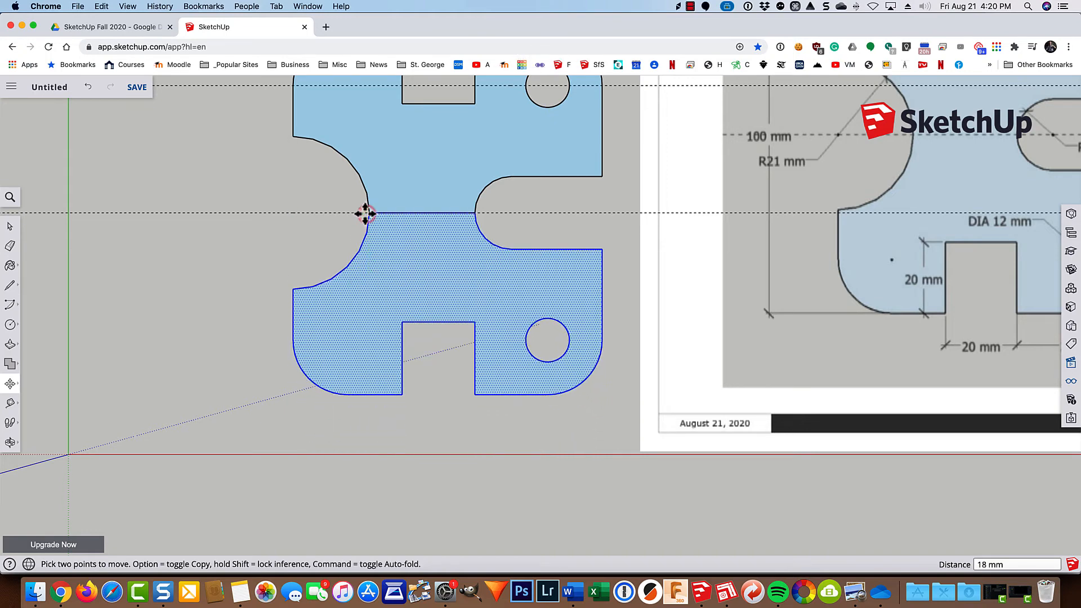
Delete the horizontal seam line between the two halves to merge them into one face.
key("space")
left_click(277, 244)
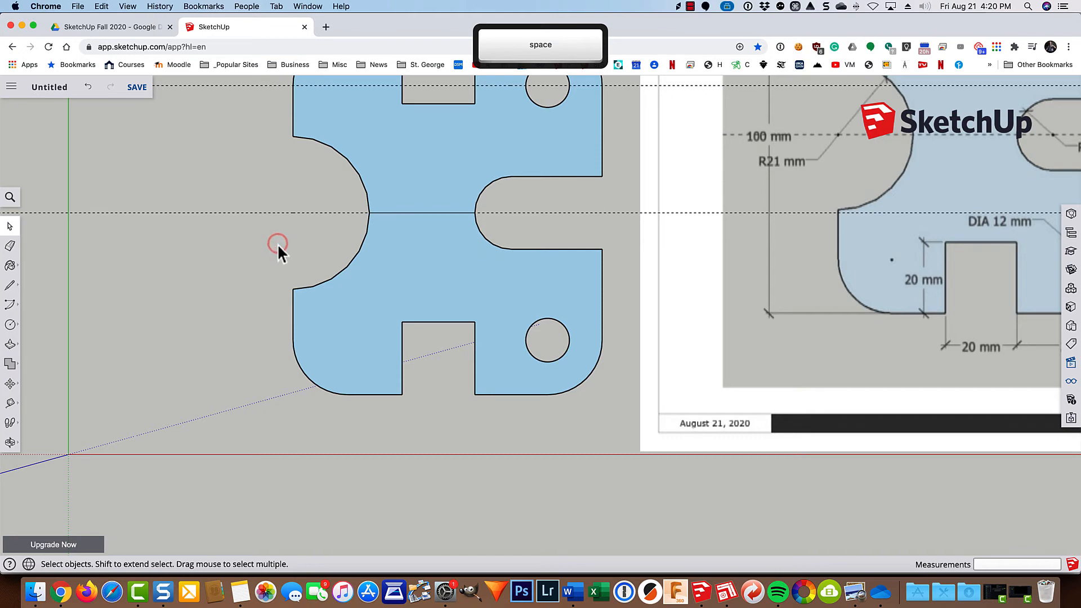
left_click(400, 211)
left_click(400, 213)
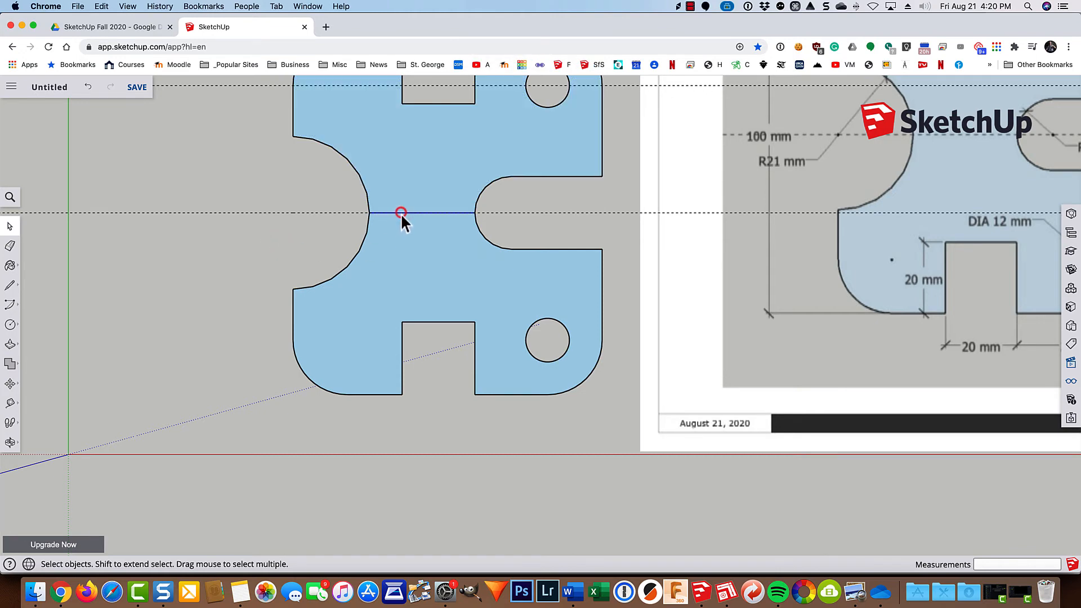
key("Delete")
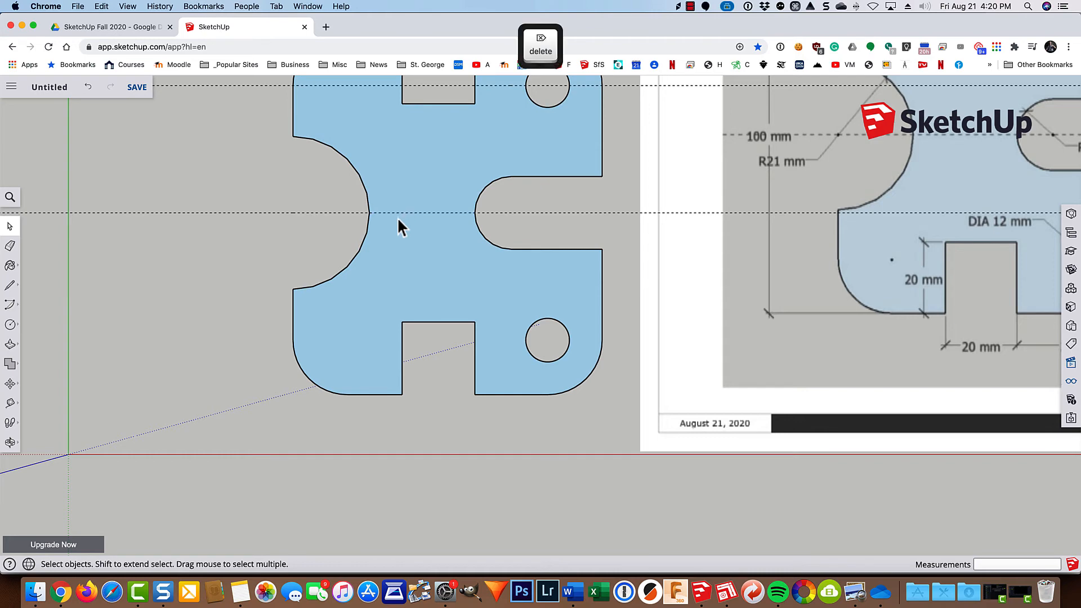
Hide the reference image of the exercise drawing beside the finished plate.
scroll(397, 217, "down", 3)
mouse_move(613, 217)
middle_mouse_down("shift")
mouse_move(610, 242)
mouse_move(508, 282)
mouse_move(514, 290)
middle_mouse_up("shift")
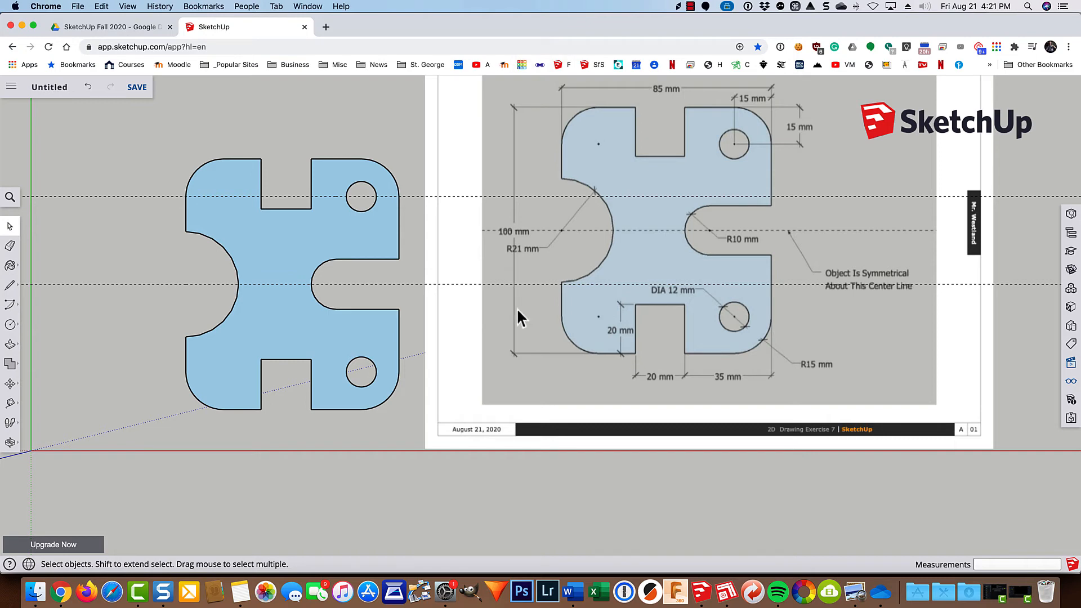
left_click(532, 306)
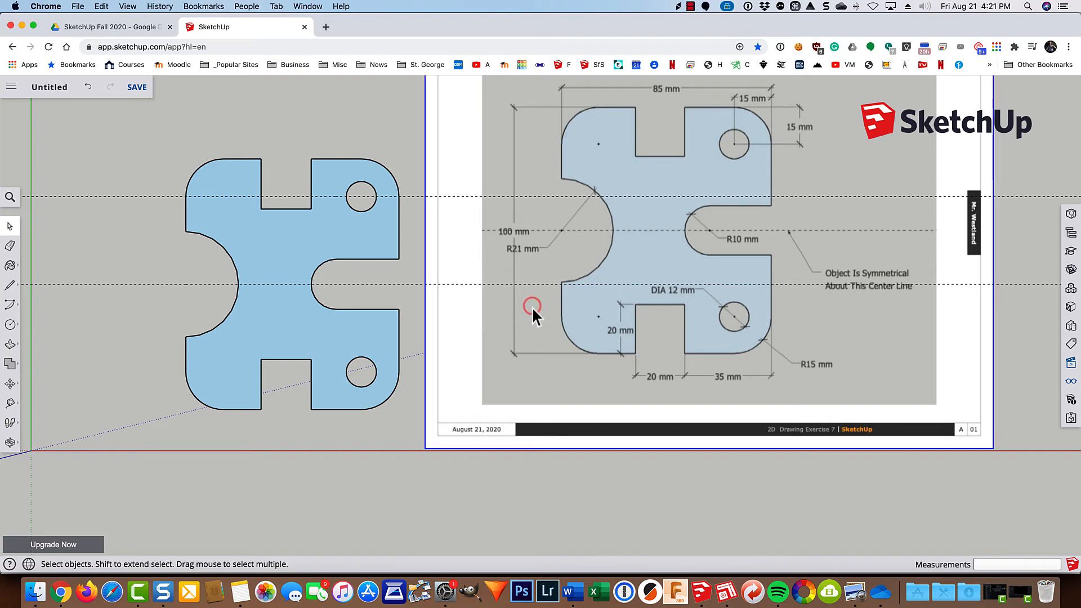
right_click(532, 307)
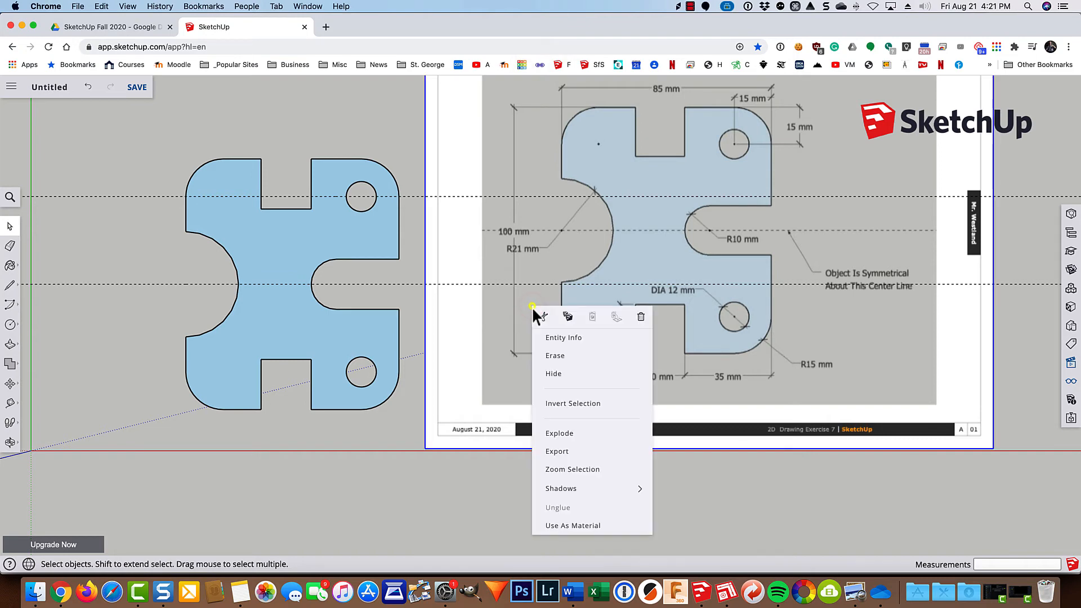
left_click(552, 375)
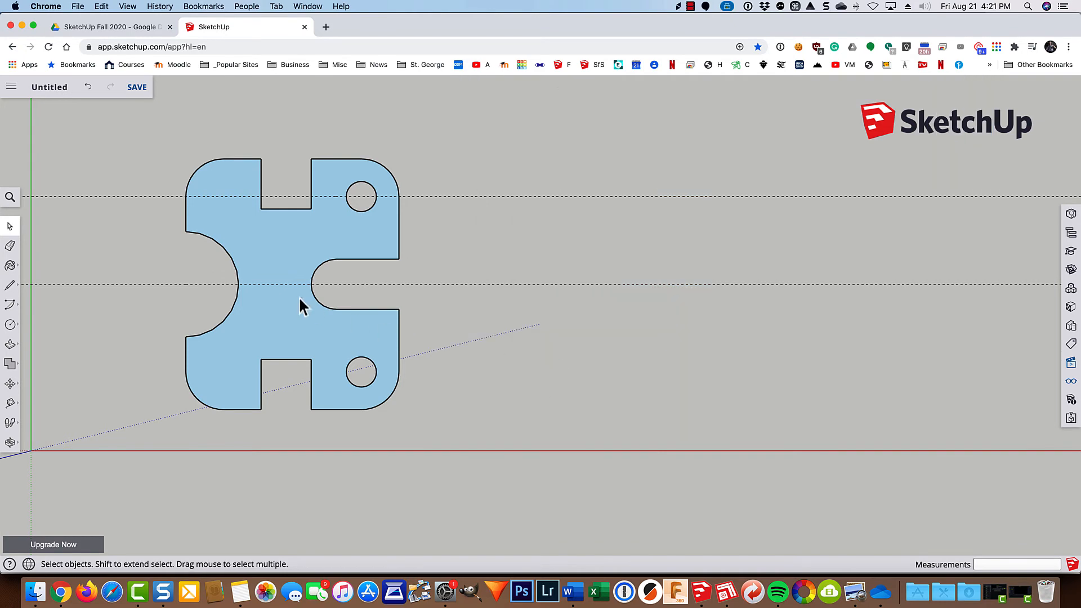
key("shift+z")
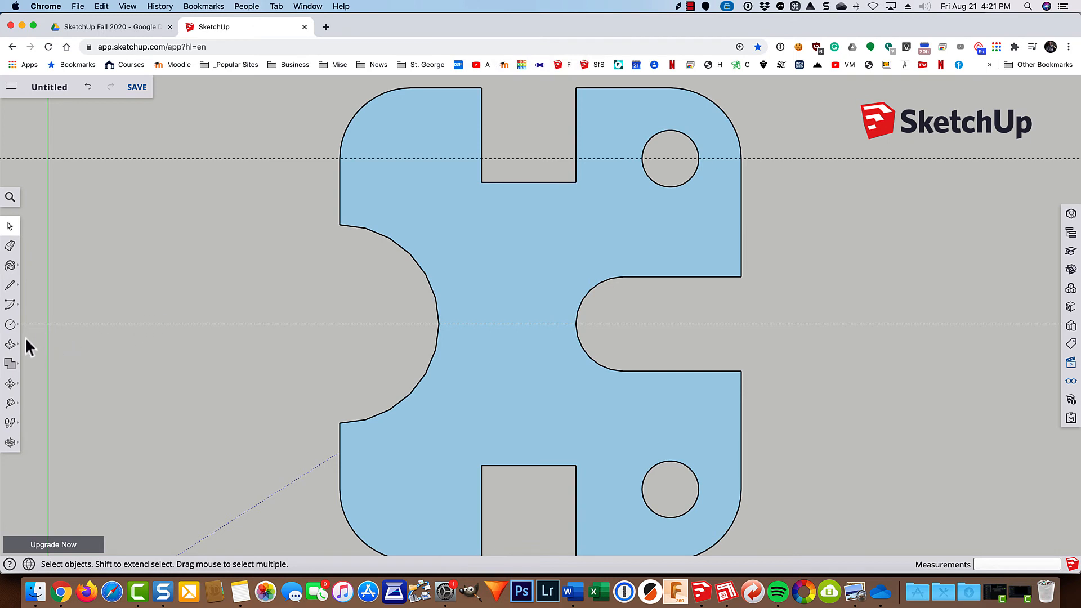
left_click(10, 404)
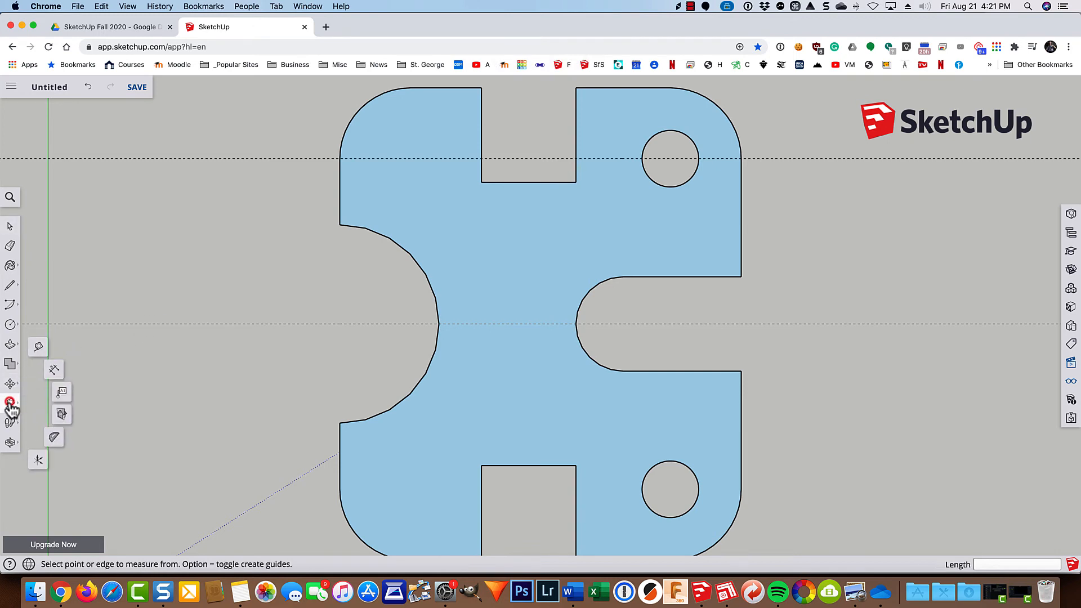
left_click(48, 378)
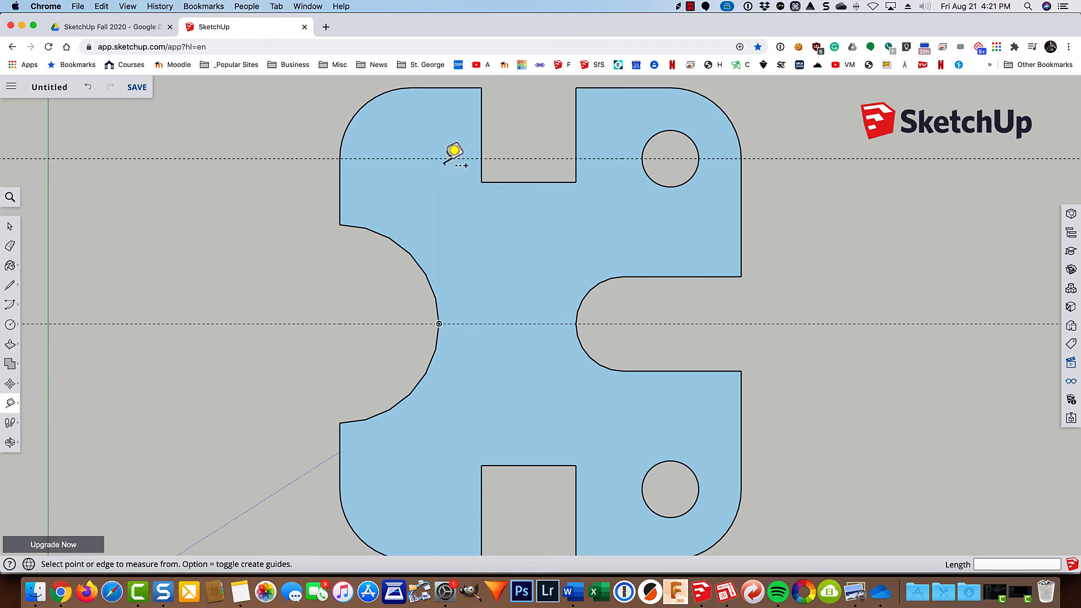
scroll(454, 150, "down", 3)
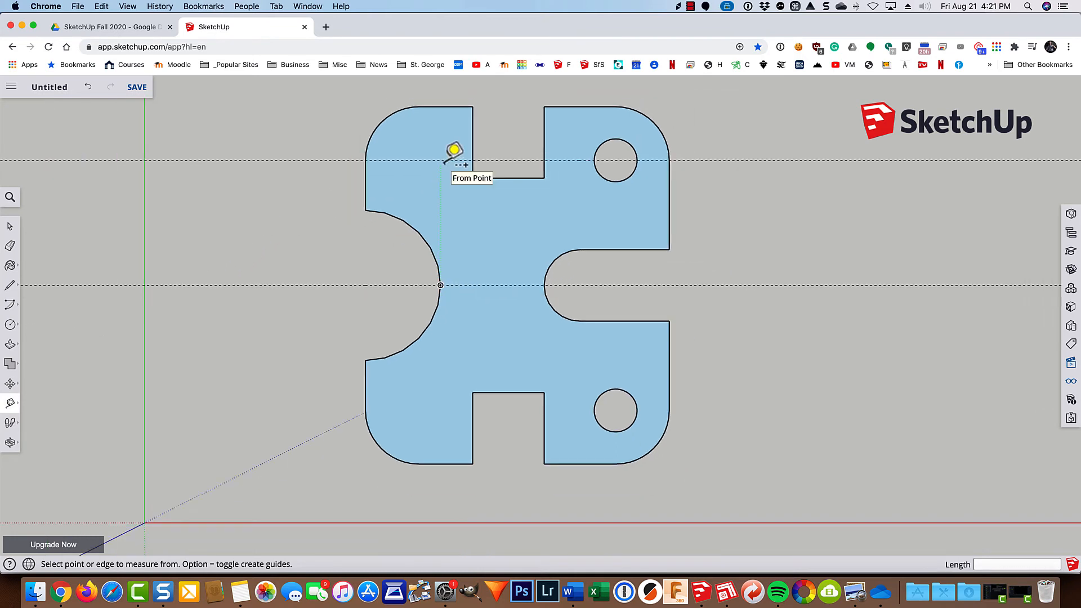
key("Escape")
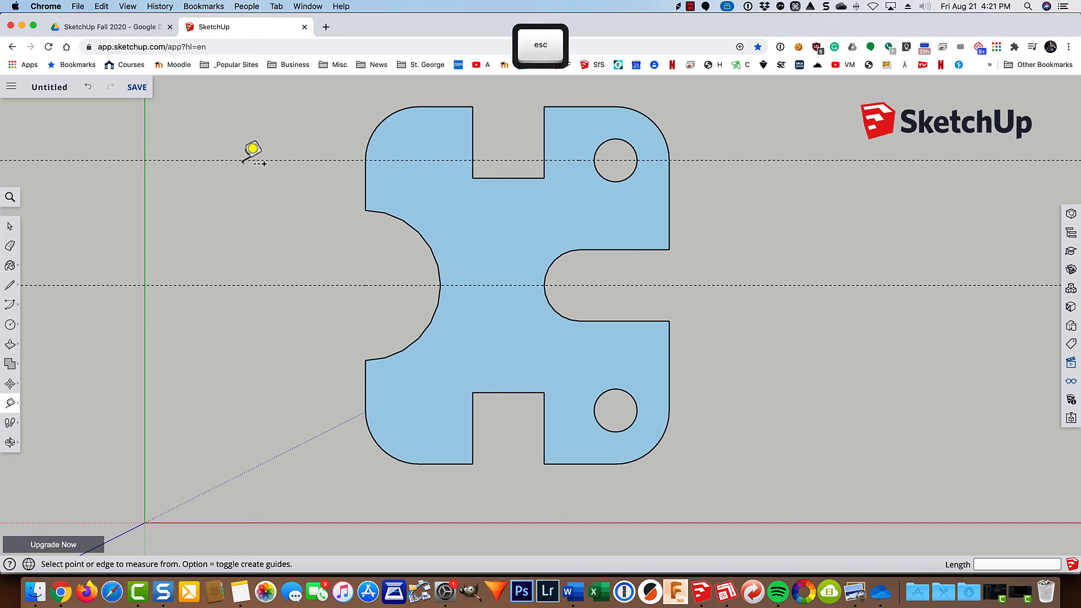
Add center points with Find Center for the large concave arc on the plate's left side and the lower-right corner arc.
key("space")
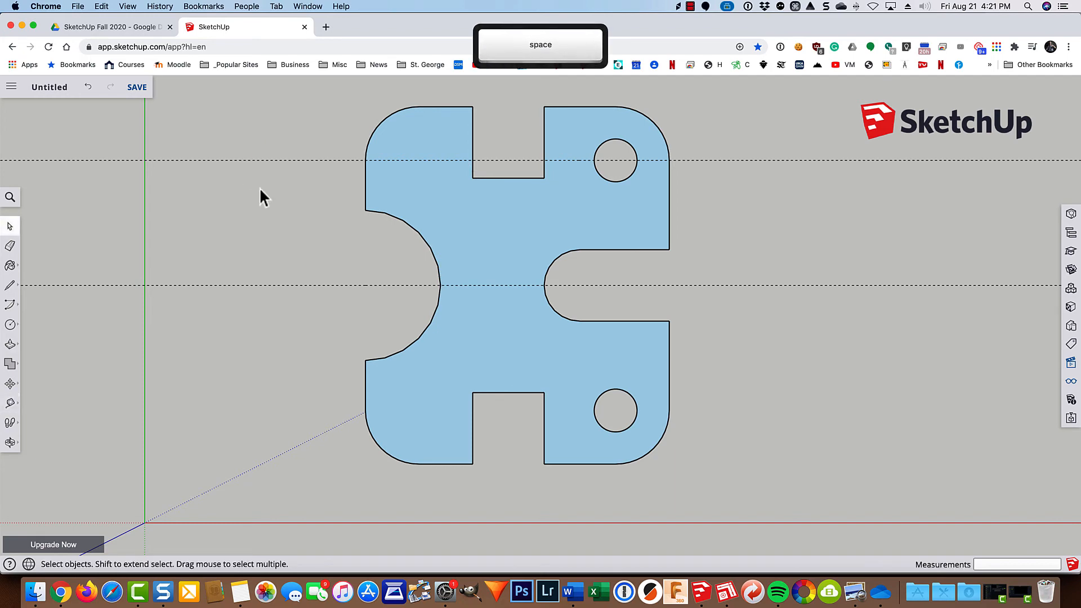
left_click(418, 231)
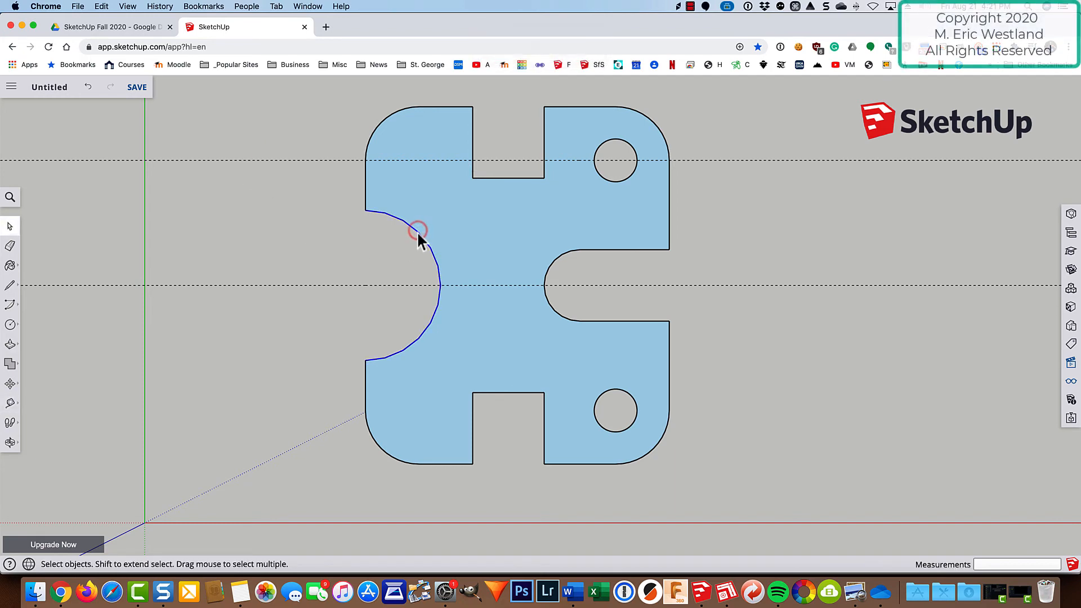
right_click(418, 231)
left_click(437, 415)
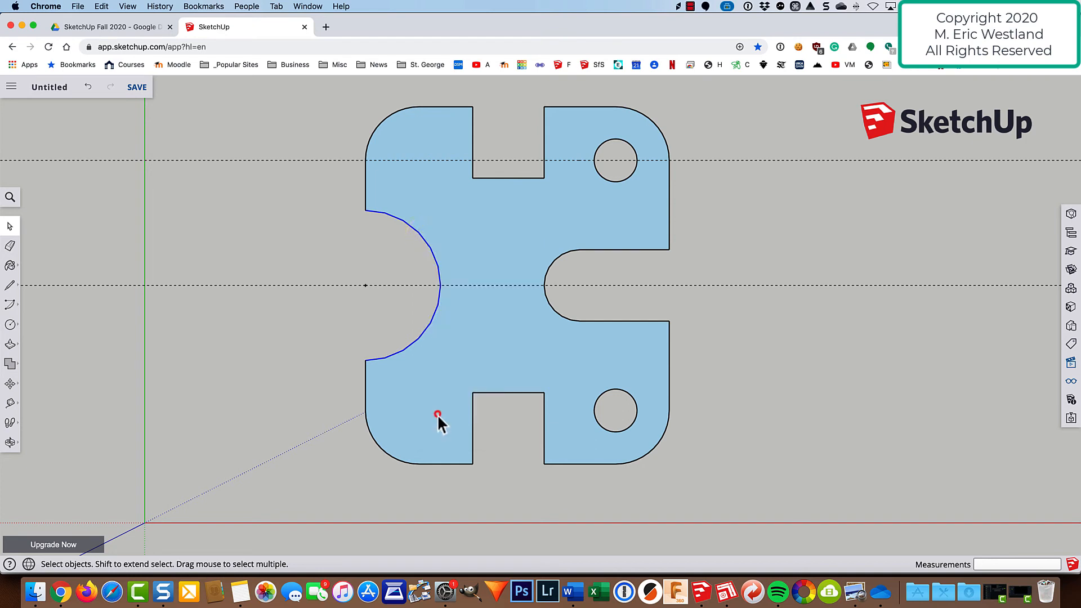
right_click(641, 456)
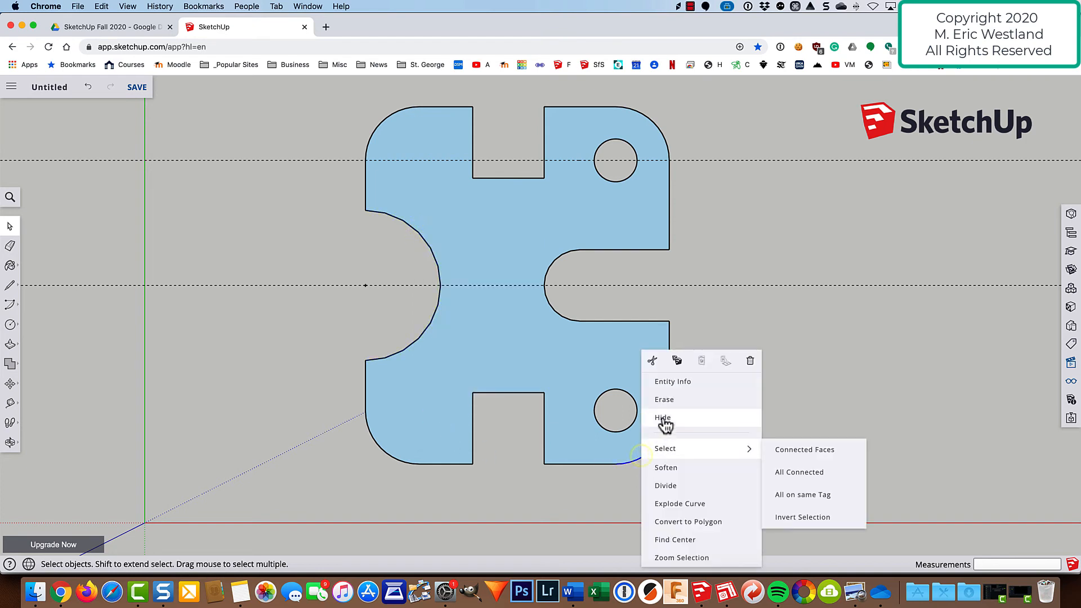
left_click(673, 540)
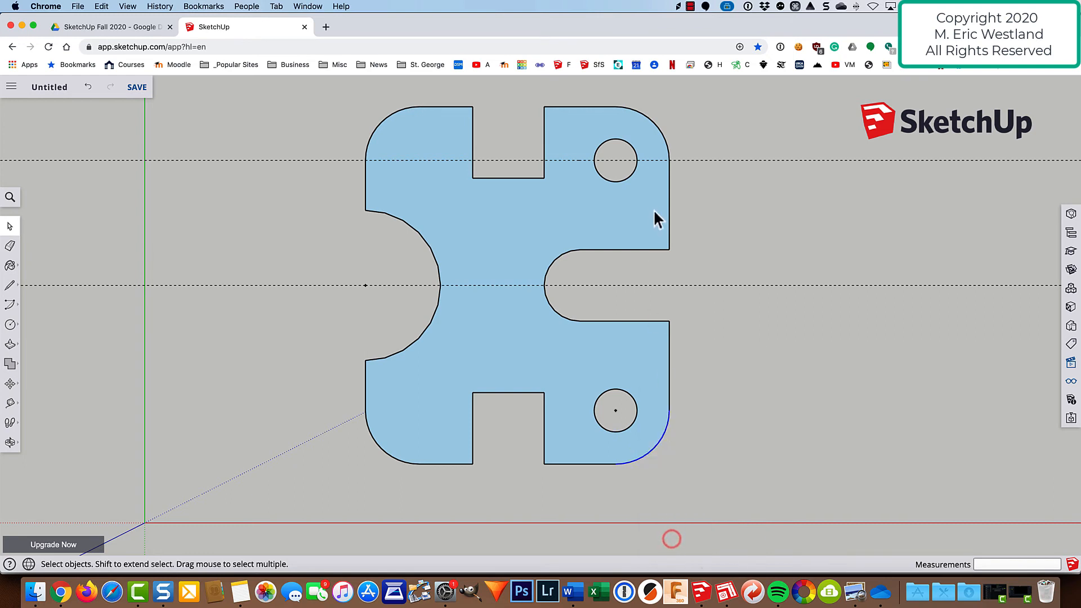
Add center points with Find Center for the upper-right hole, the upper-left corner arc and the right slot's rounded end.
right_click(627, 144)
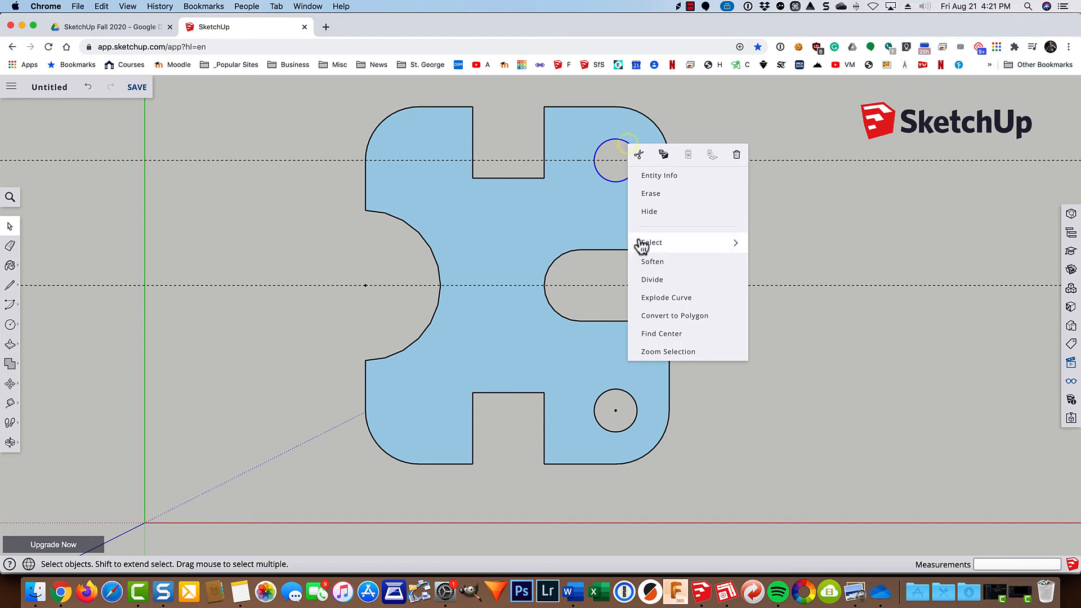
left_click(655, 337)
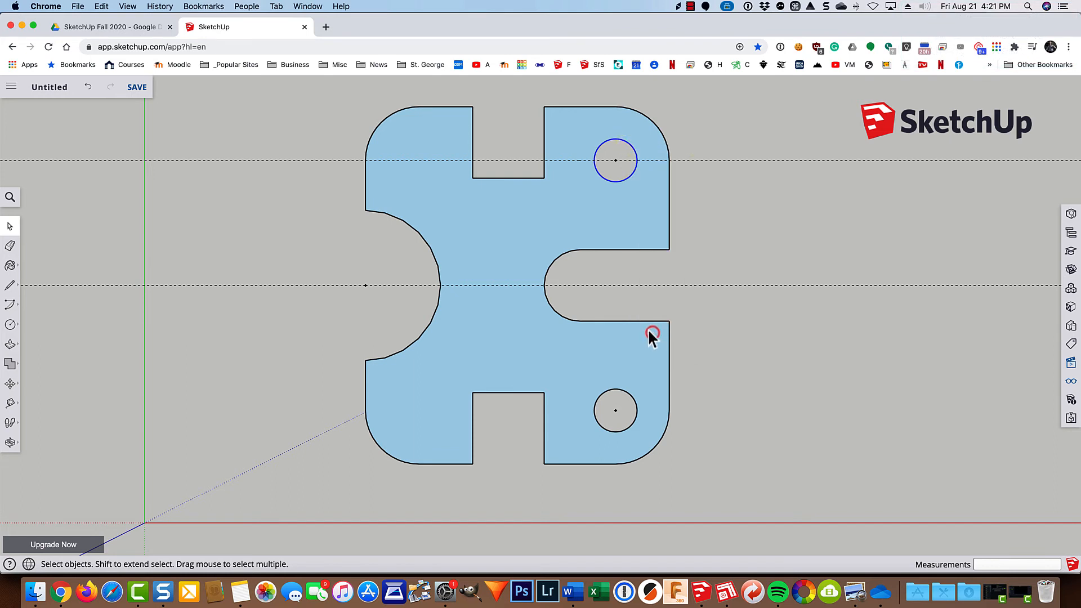
right_click(385, 118)
left_click(416, 307)
right_click(550, 269)
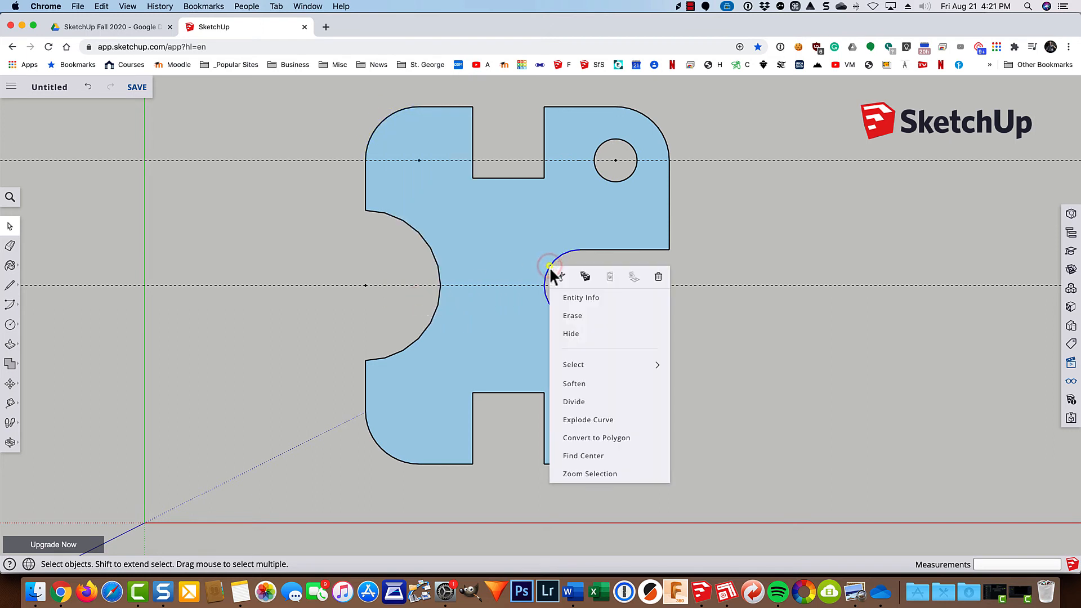
left_click(583, 457)
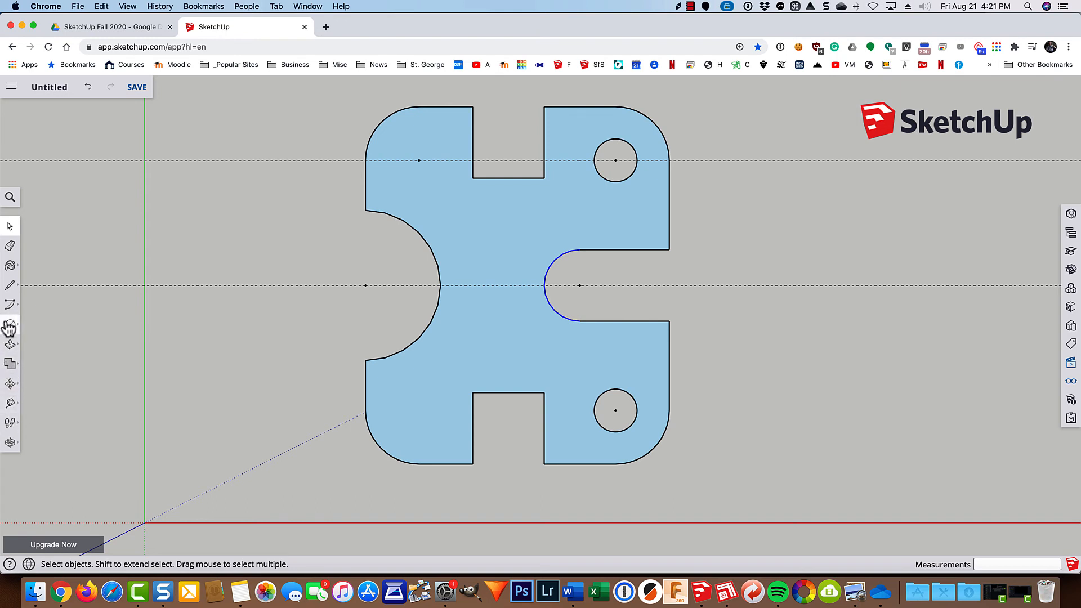
Add radius dimensions to the large left concave arc and the lower-right corner arc, placing both labels outside the plate.
left_click(8, 405)
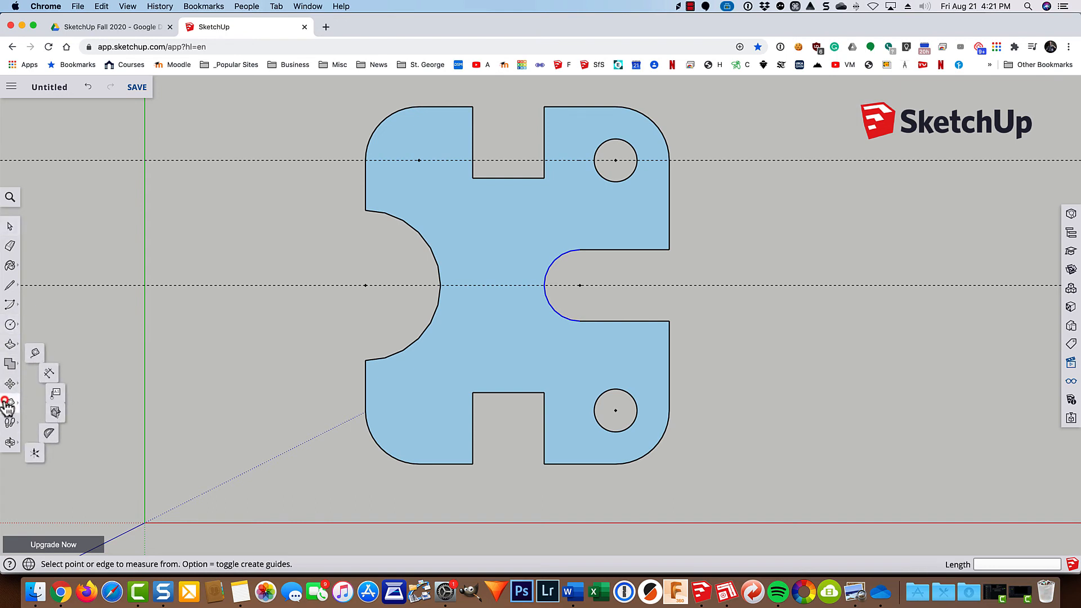
left_click(47, 375)
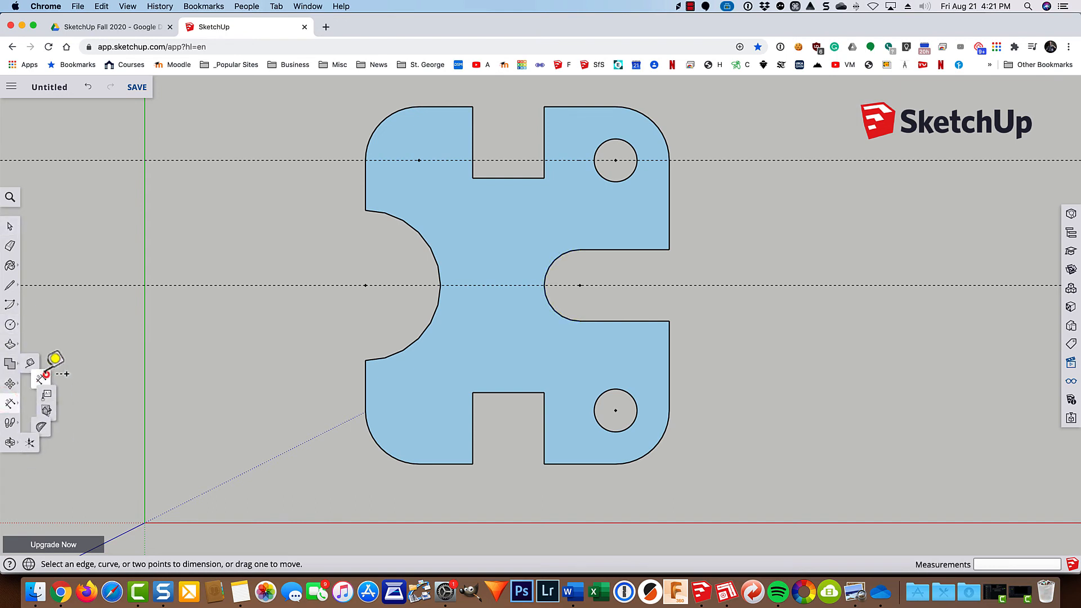
left_click(430, 249)
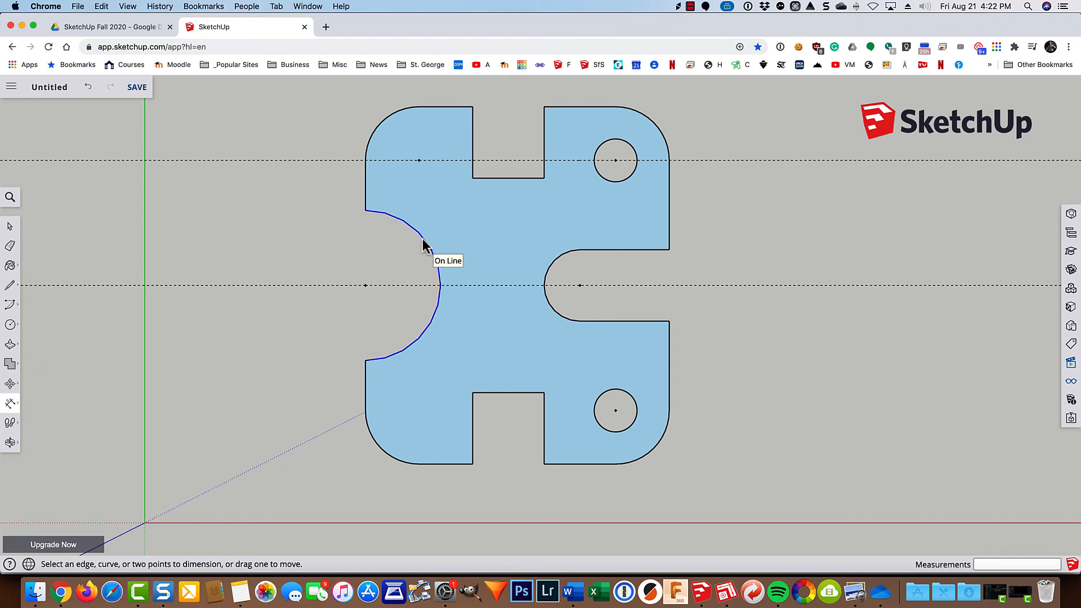
left_click(345, 303)
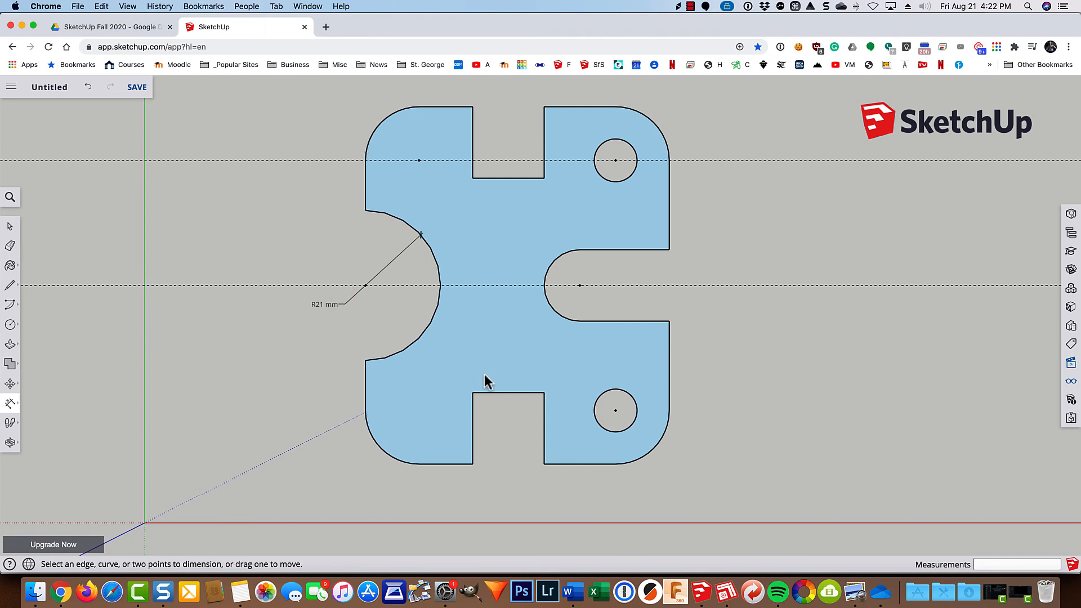
left_click(648, 454)
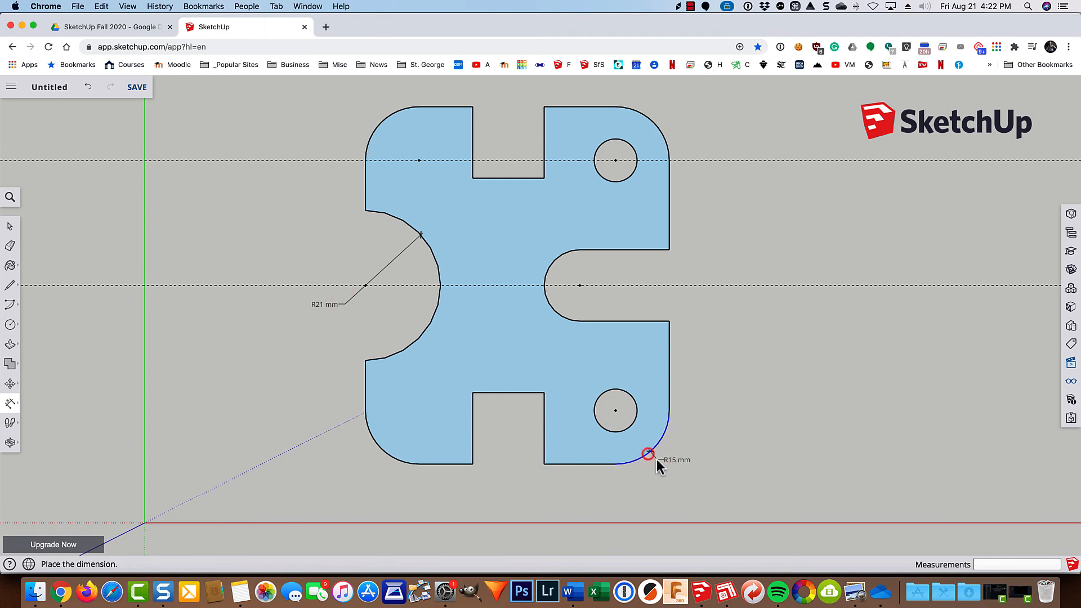
left_click(688, 451)
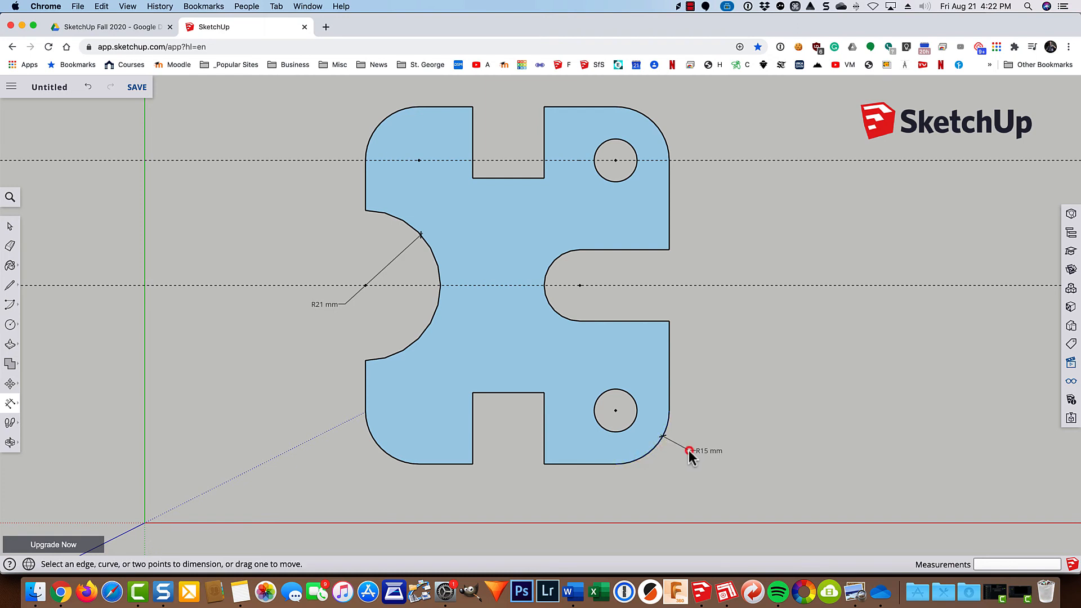
Add a diameter dimension to the upper-right hole and a radius dimension to the right slot's rounded end.
left_click(626, 178)
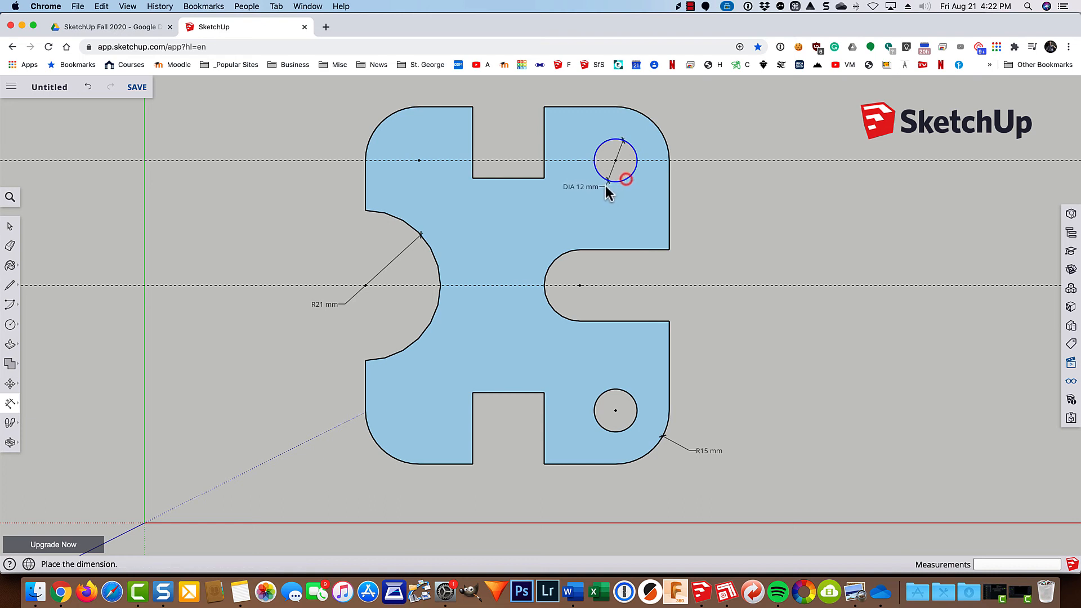
left_click(583, 209)
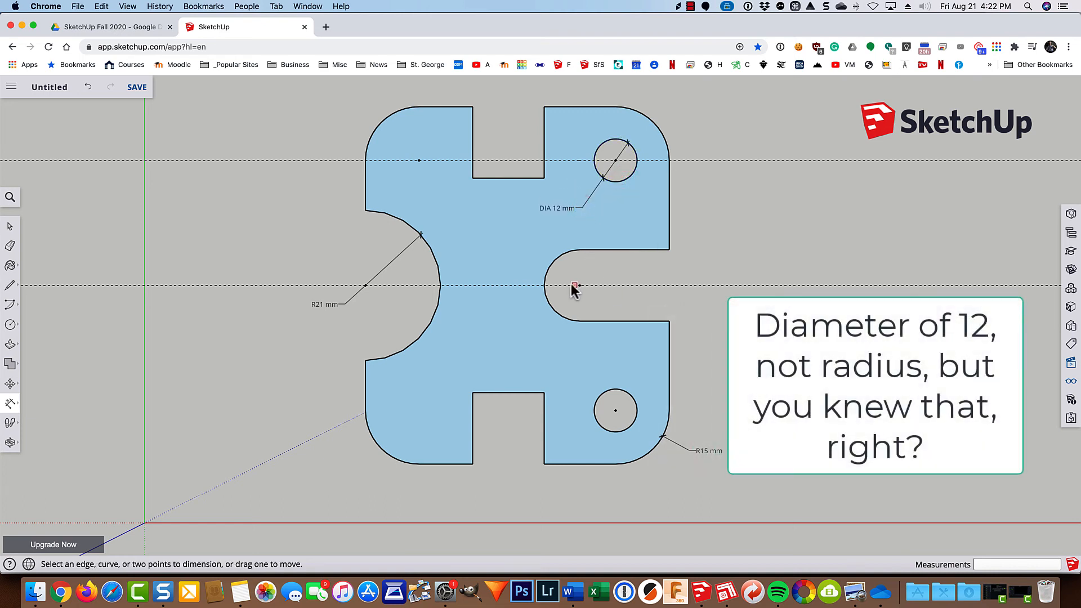
left_click(550, 265)
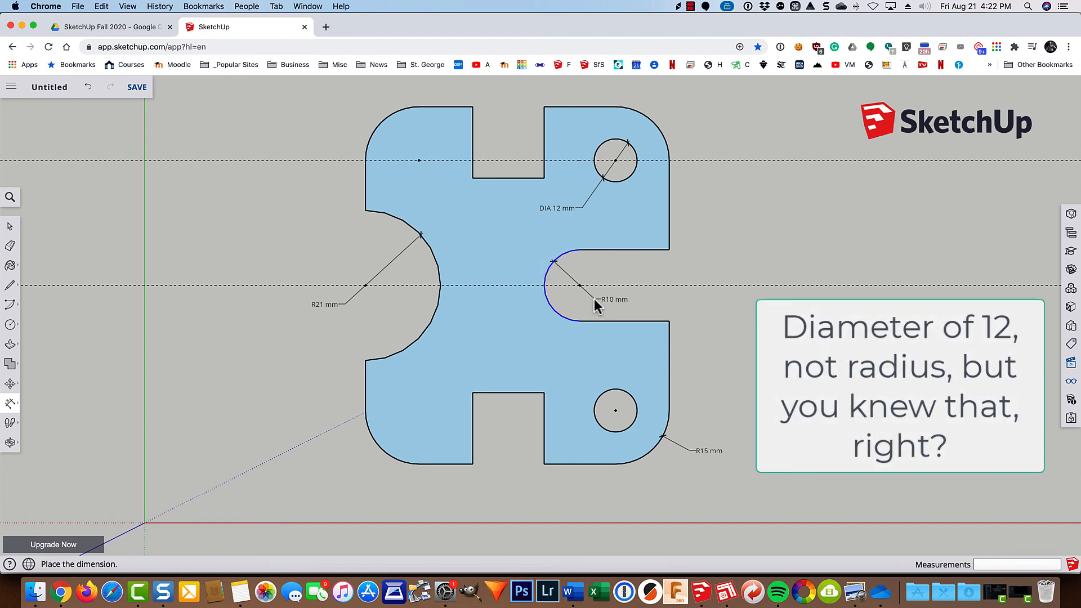
left_click(593, 299)
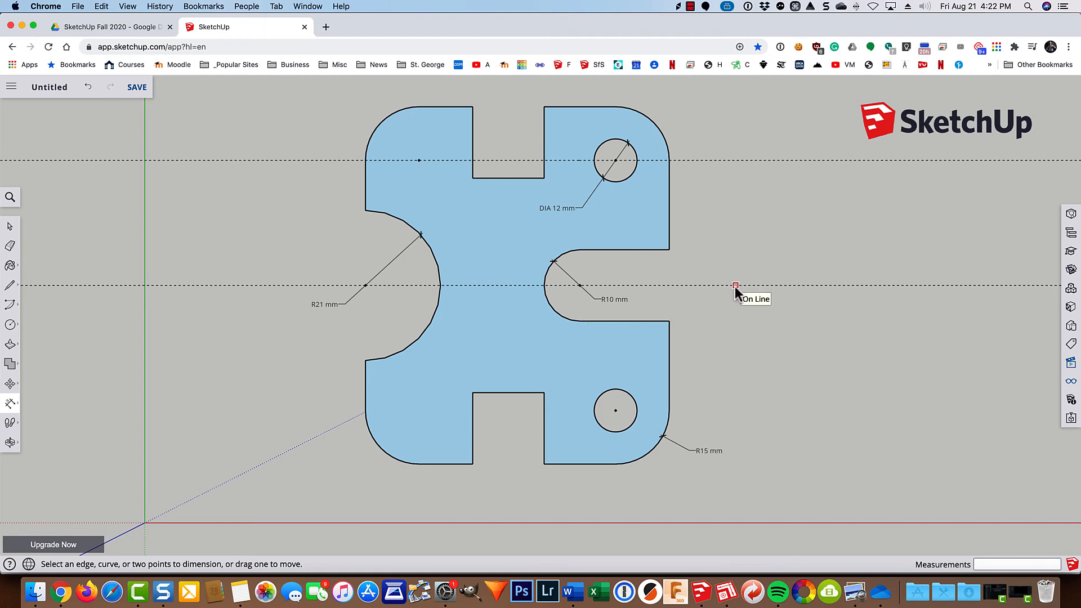
Dimension the top notch's width and the horizontal distance from its right corner to the plate's right edge, aligned above the plate.
left_click(491, 178)
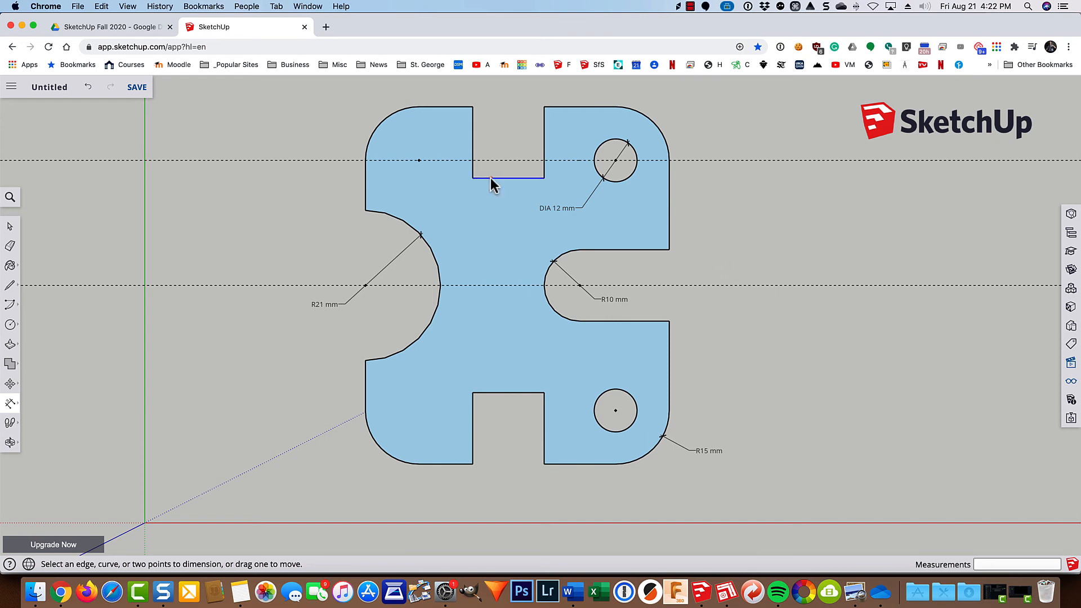
left_click(499, 88)
left_click(544, 107)
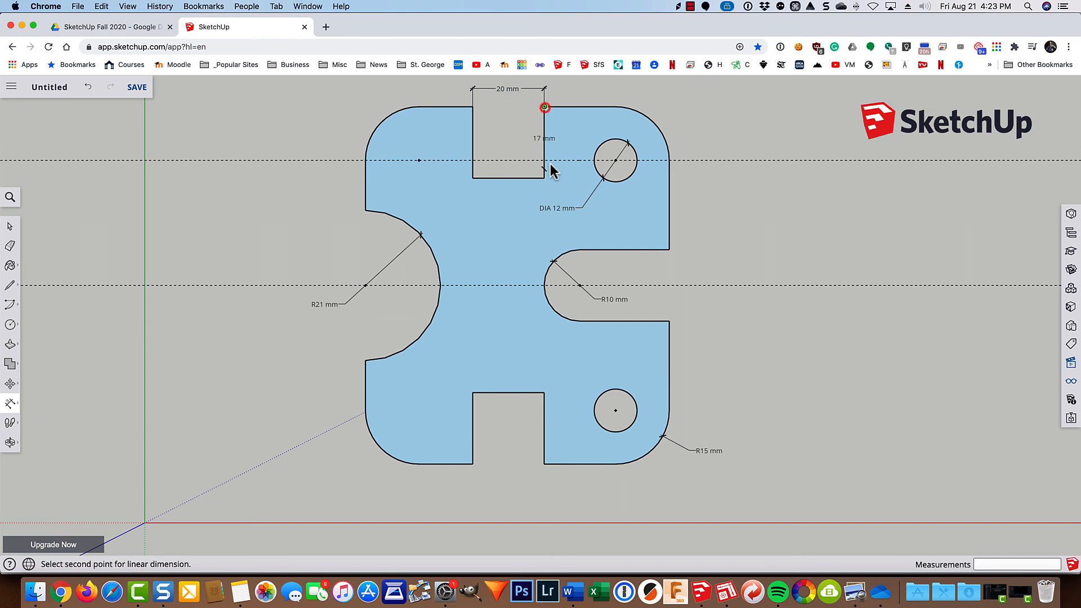
left_click(669, 249)
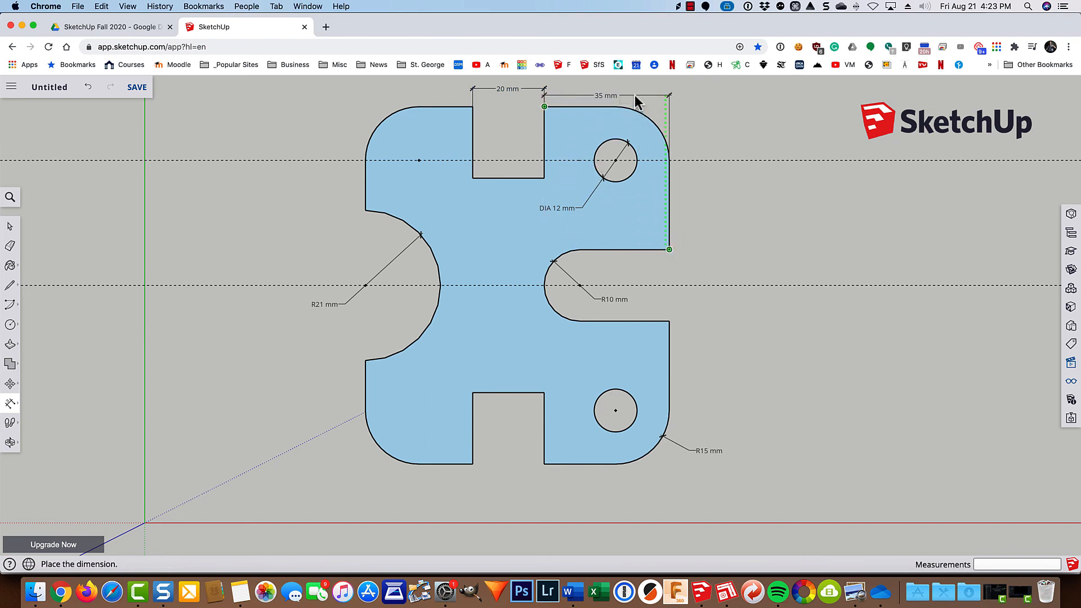
left_click(633, 89)
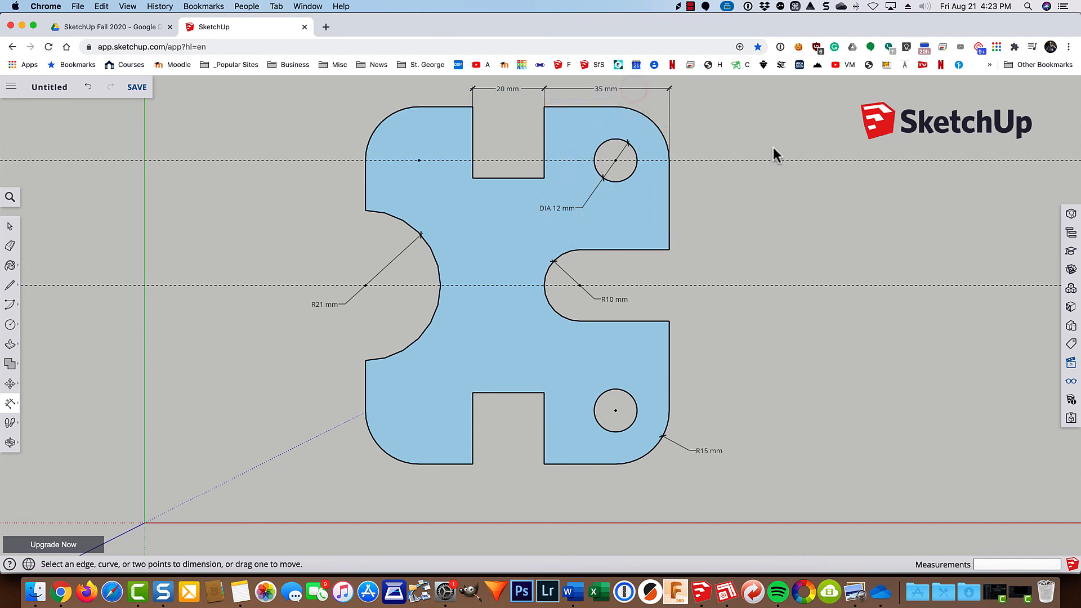
left_click(765, 160)
key("Escape")
Dimension the top notch's depth and the horizontal distance from the right slot's arc center to the plate's right edge.
left_click(472, 128)
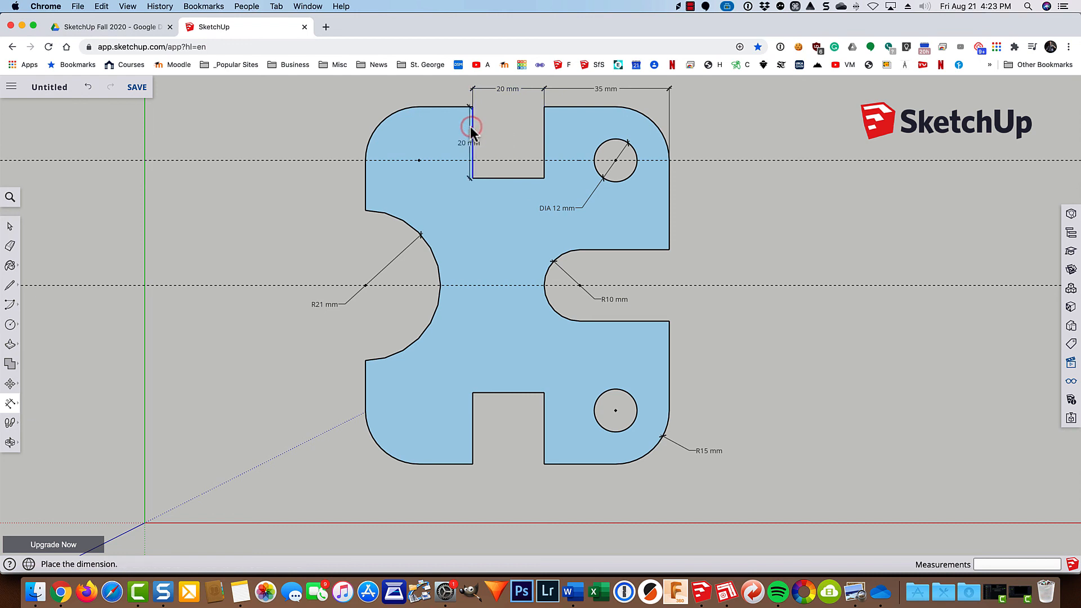
left_click(449, 127)
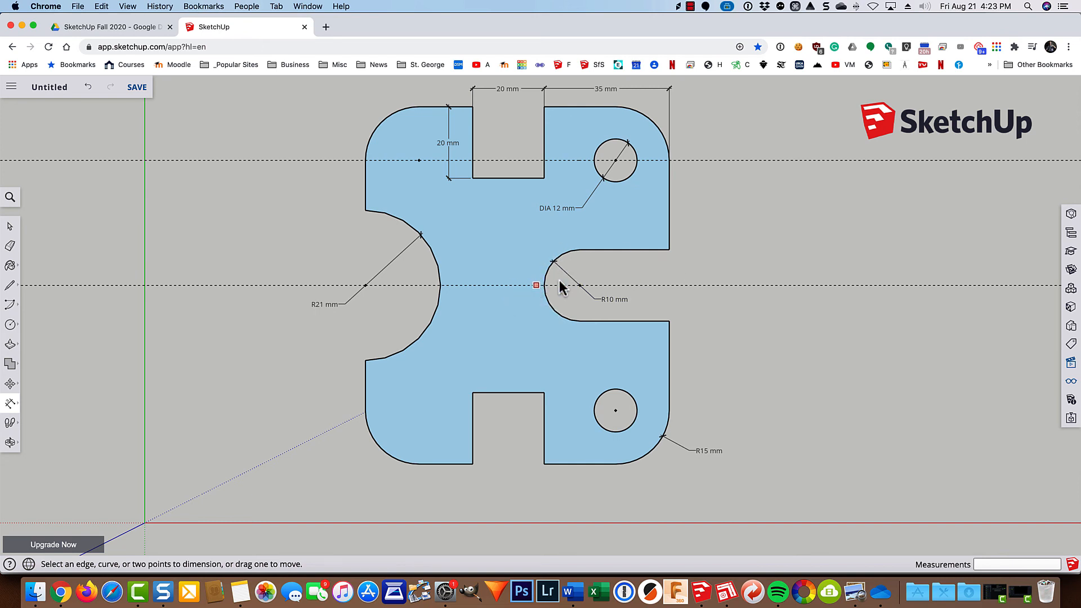
left_click(668, 251)
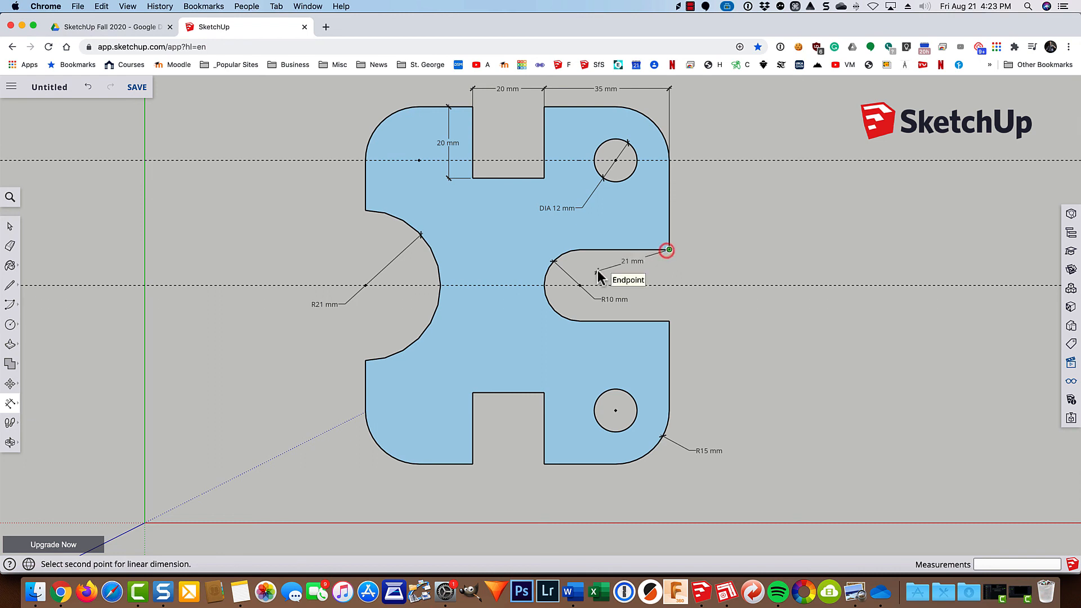
left_click(580, 285)
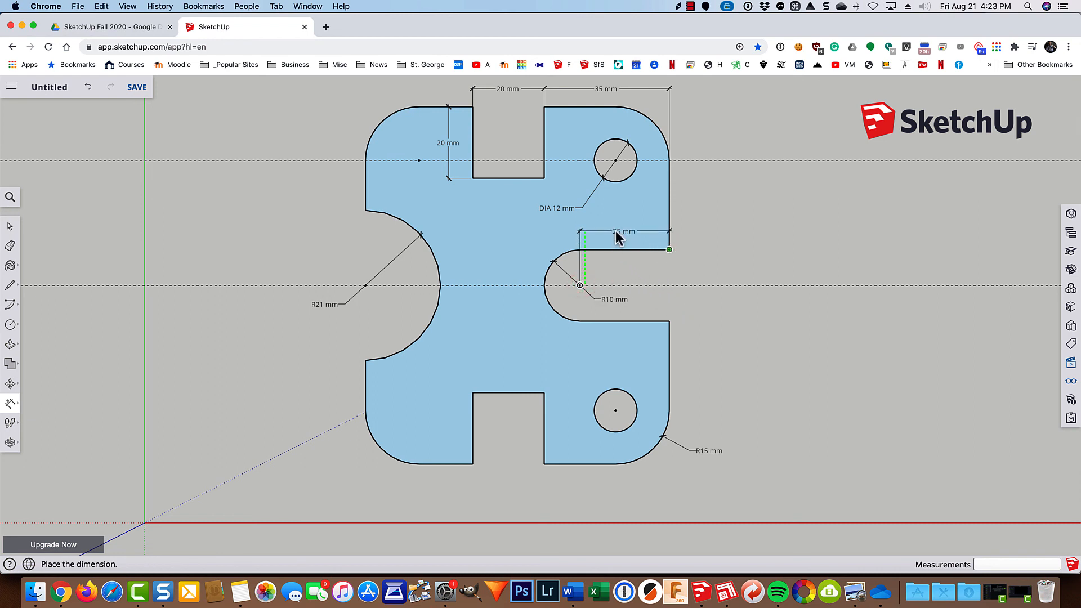
left_click(616, 235)
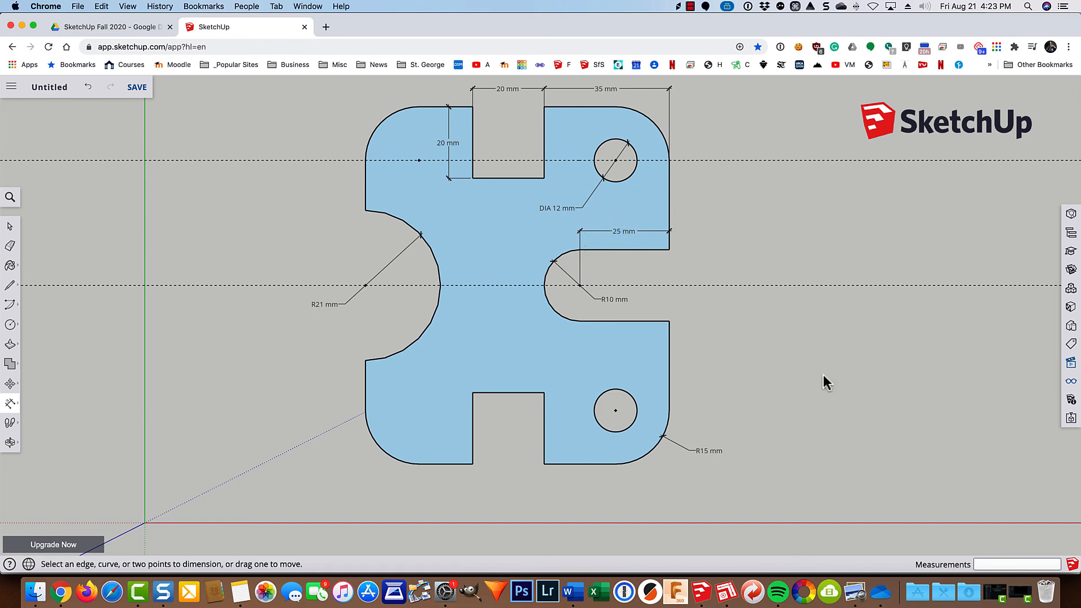
key("super+z")
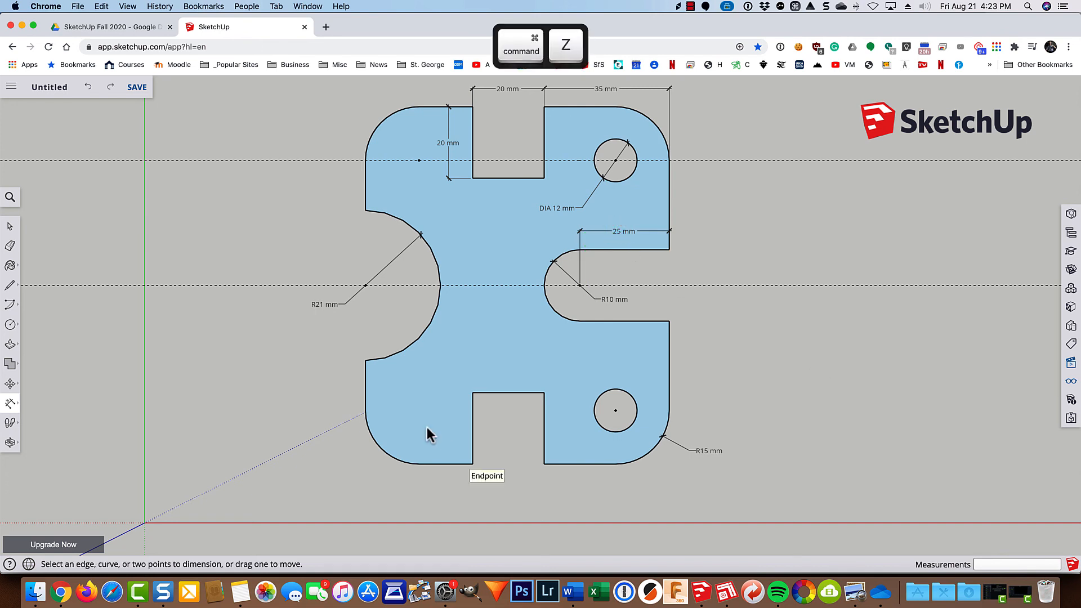
Dimension the plate's overall height along its left side and its overall width below the bottom edge.
left_click(472, 106)
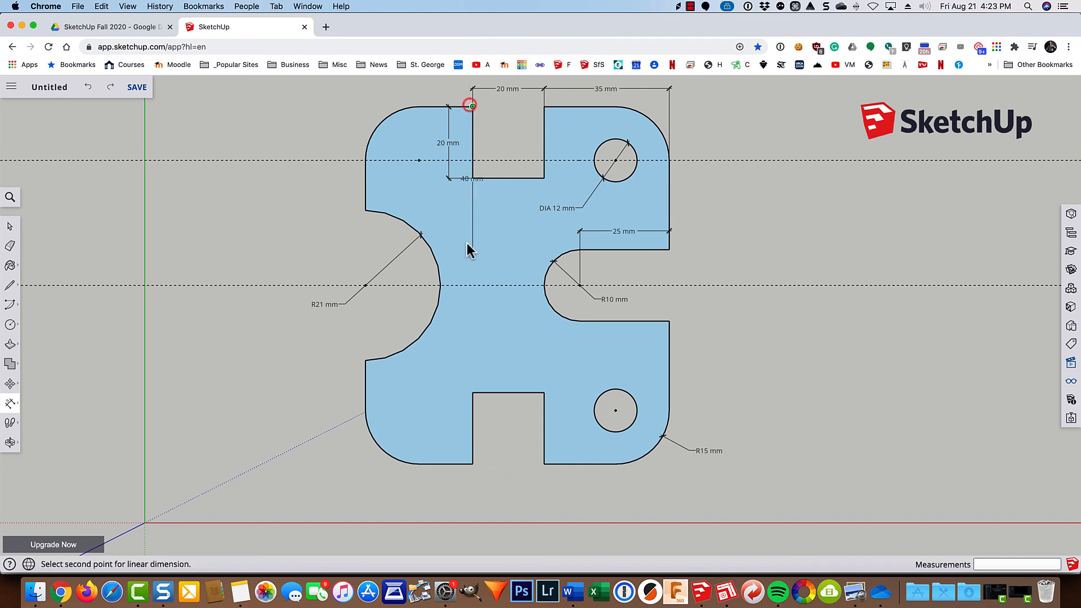
left_click(472, 464)
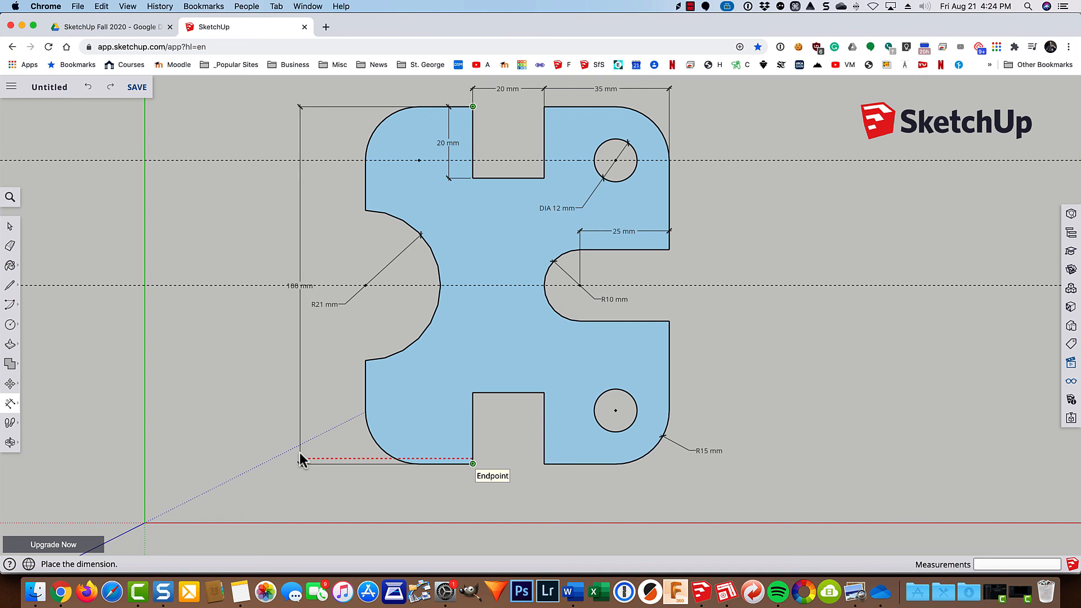
left_click(302, 455)
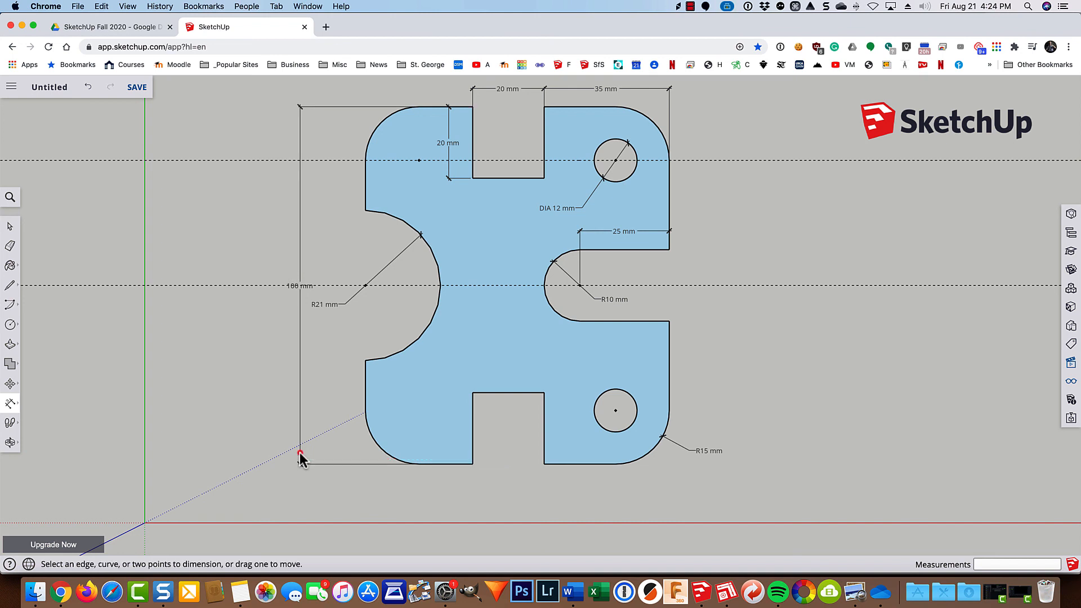
left_click(366, 361)
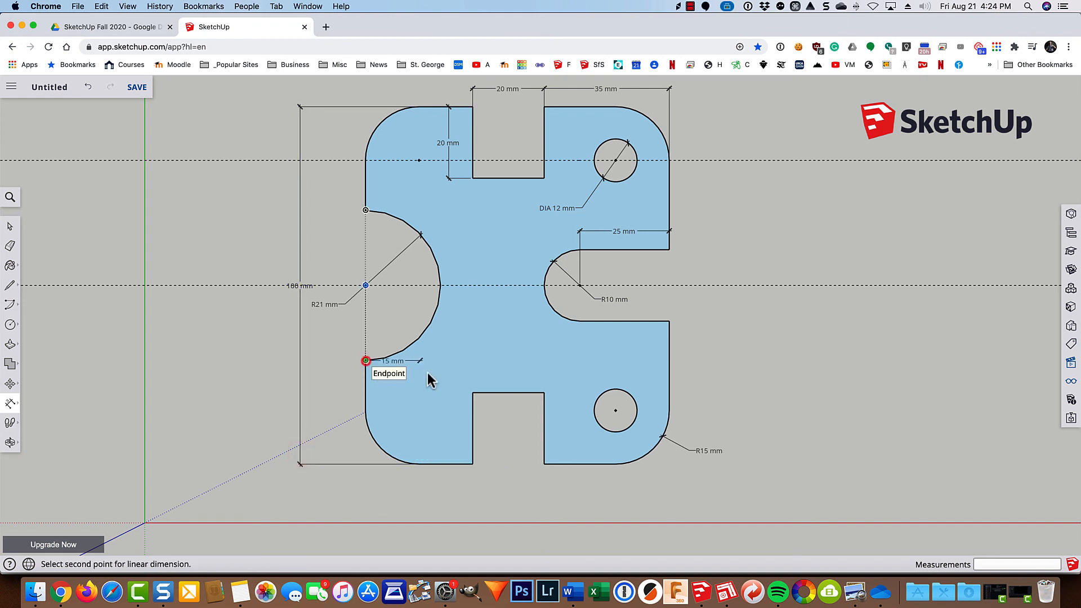
left_click(667, 322)
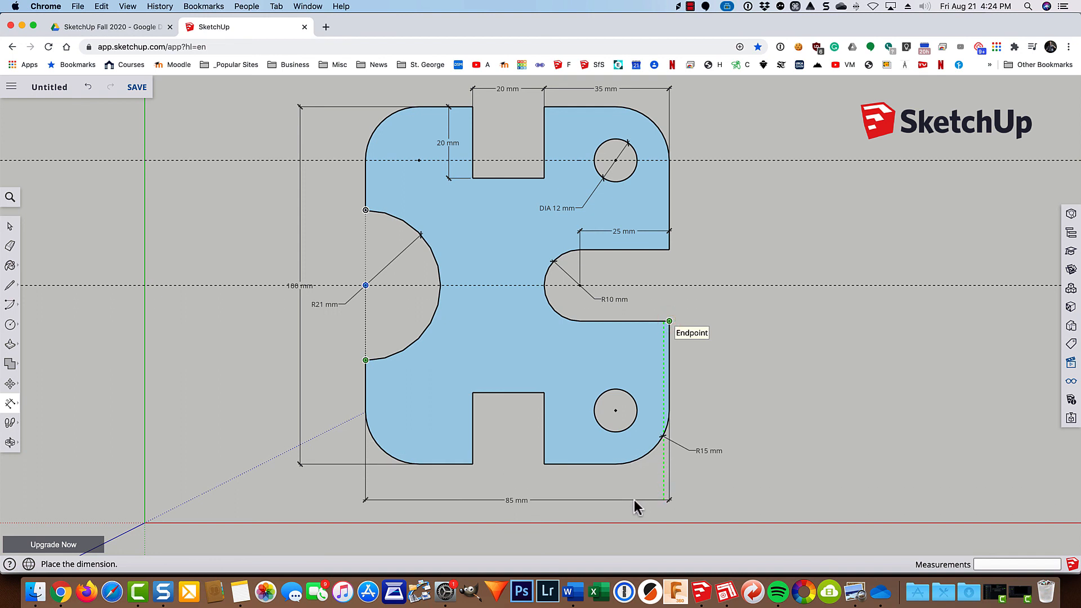
left_click(634, 499)
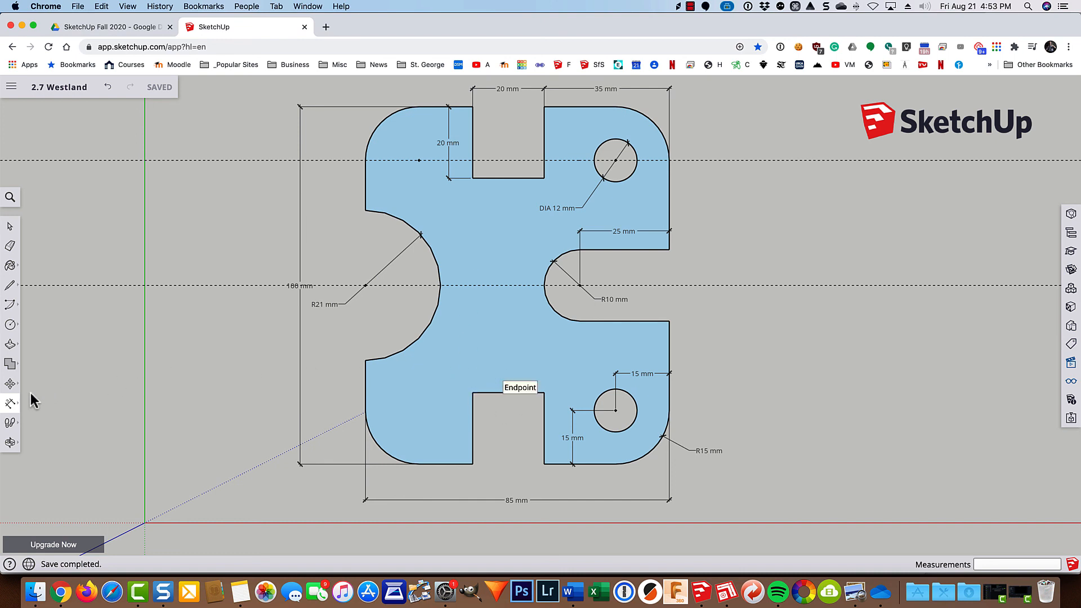
Add a leader text from the horizontal center line, in the right slot's opening, reading "Object is Symmetrical About This Center Line".
left_click(11, 407)
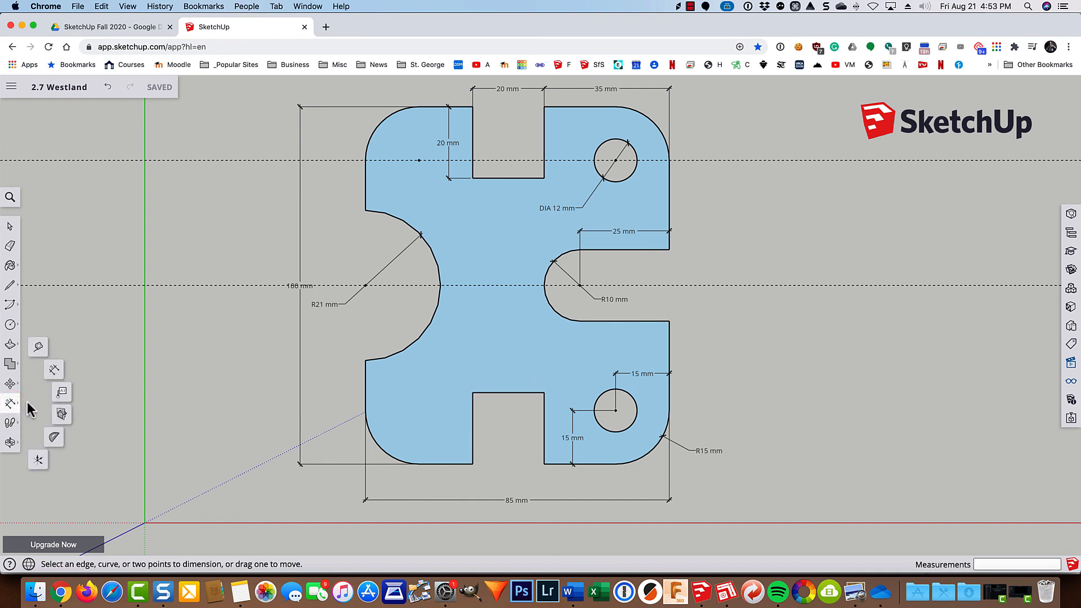
left_click(62, 393)
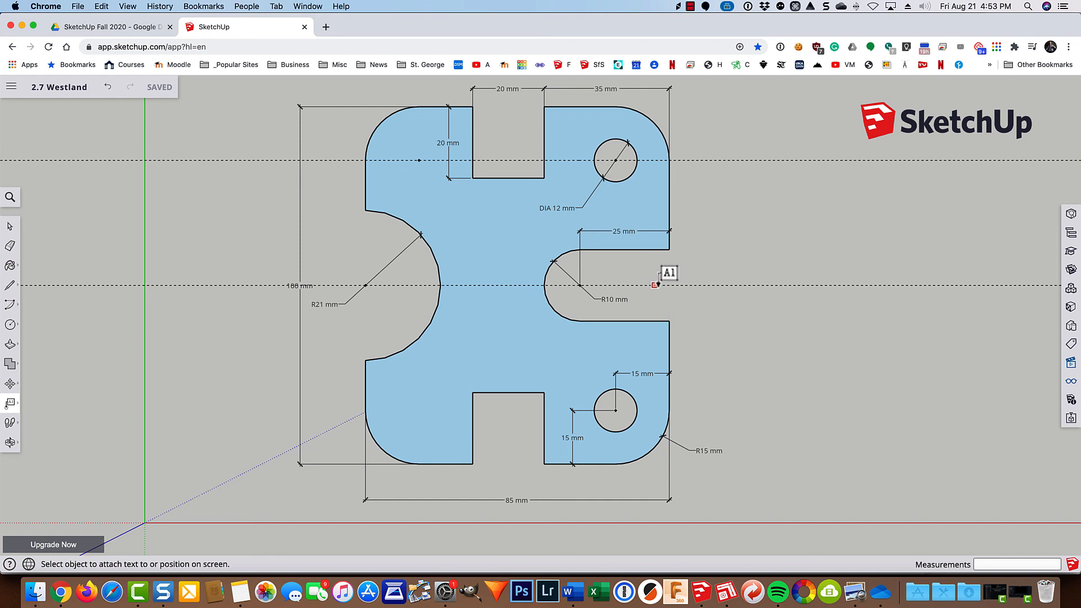
left_click(652, 284)
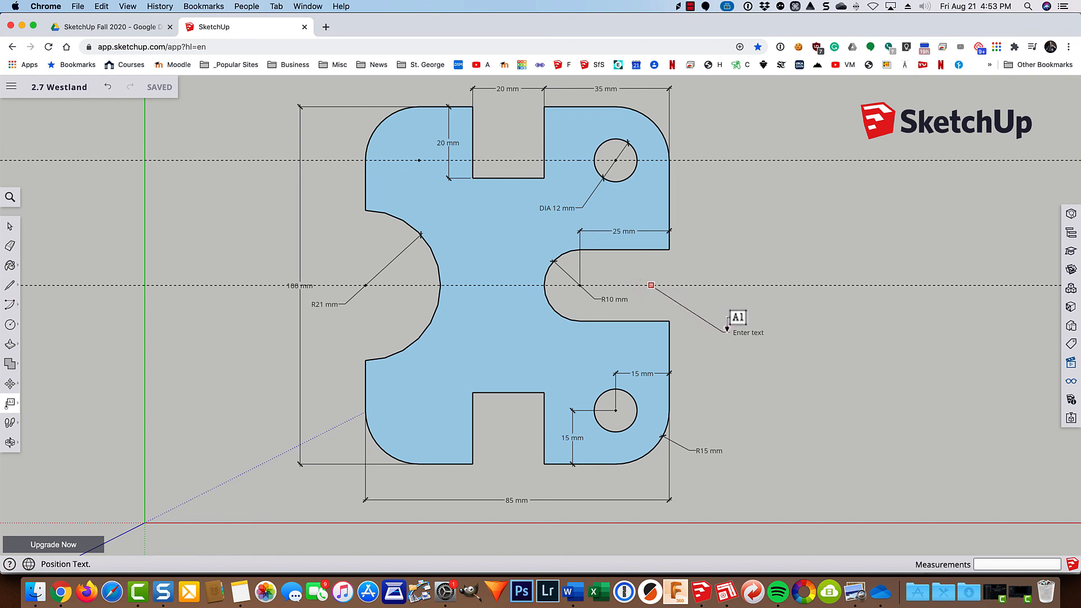
left_click(726, 330)
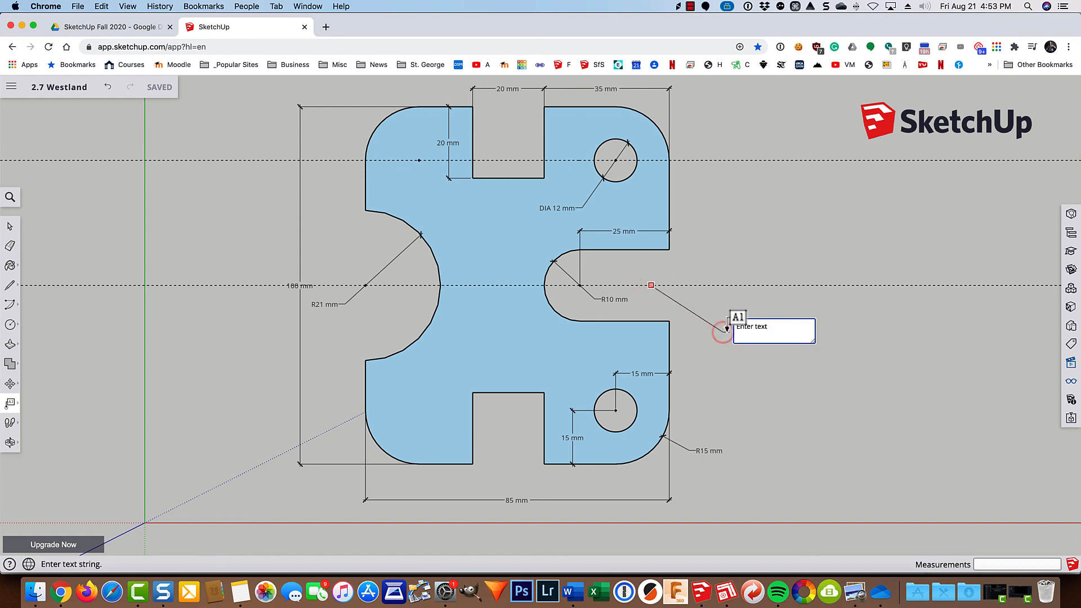
left_click_drag(783, 330, 736, 325)
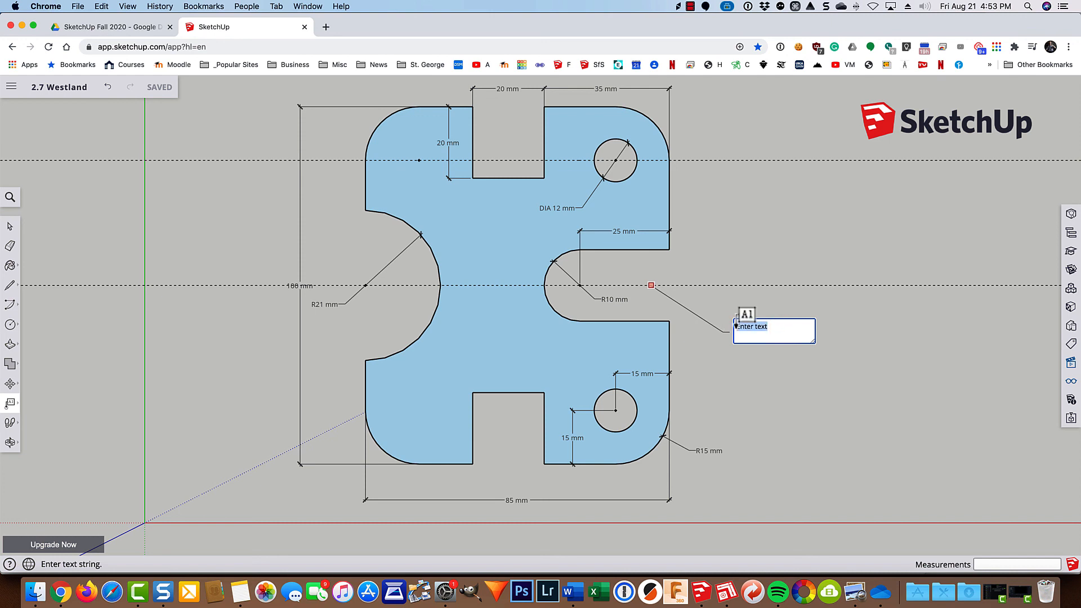
type("Object is Symmetrical About This Center Line")
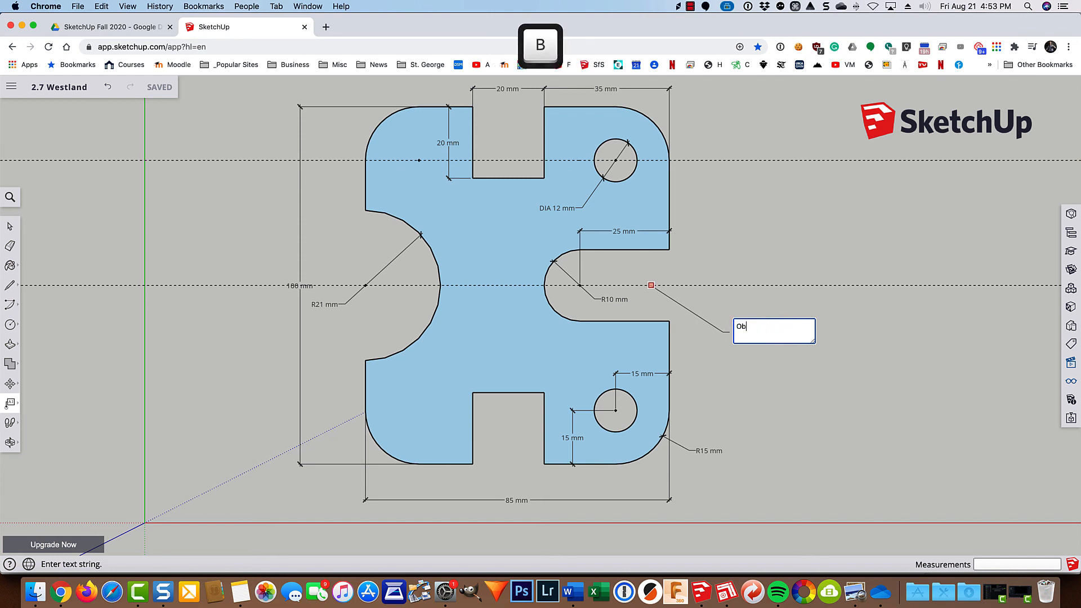
left_click(833, 428)
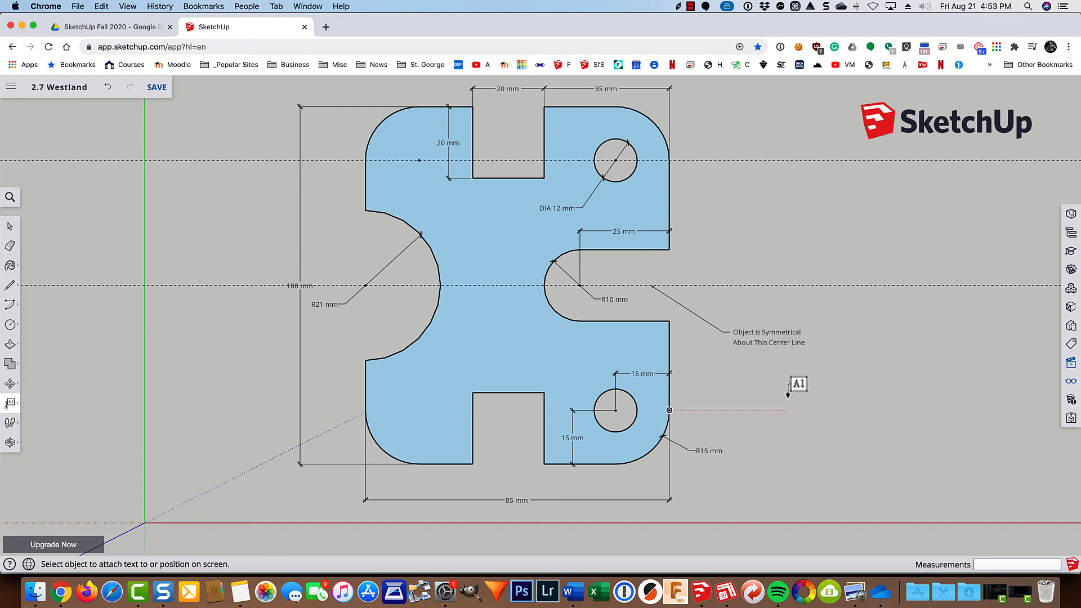
Set the arrow style of the symmetry note's leader to Dot.
key("space")
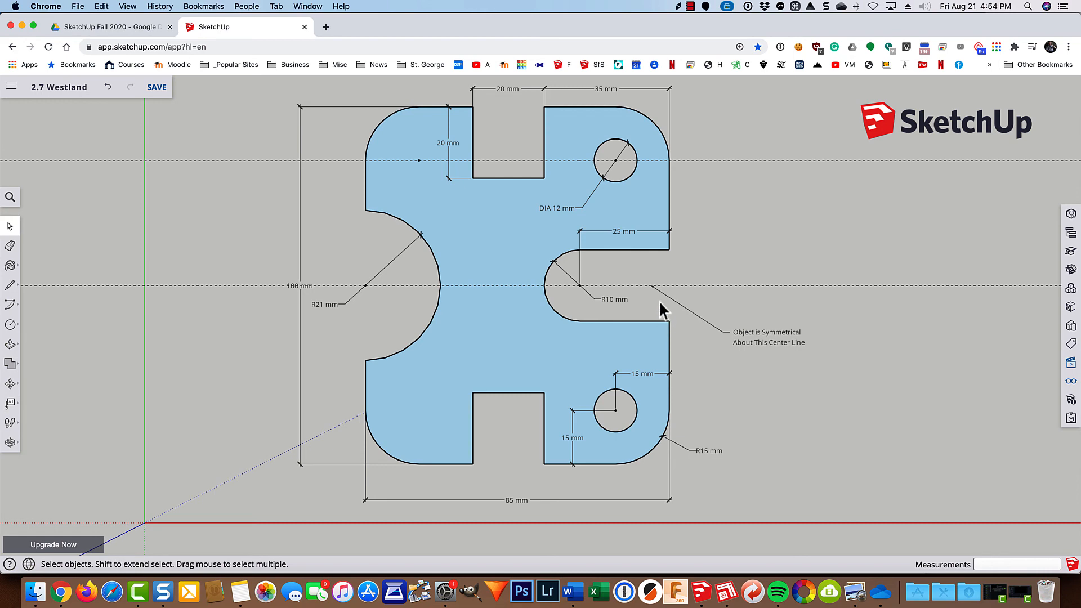
scroll(651, 288, "up", 10)
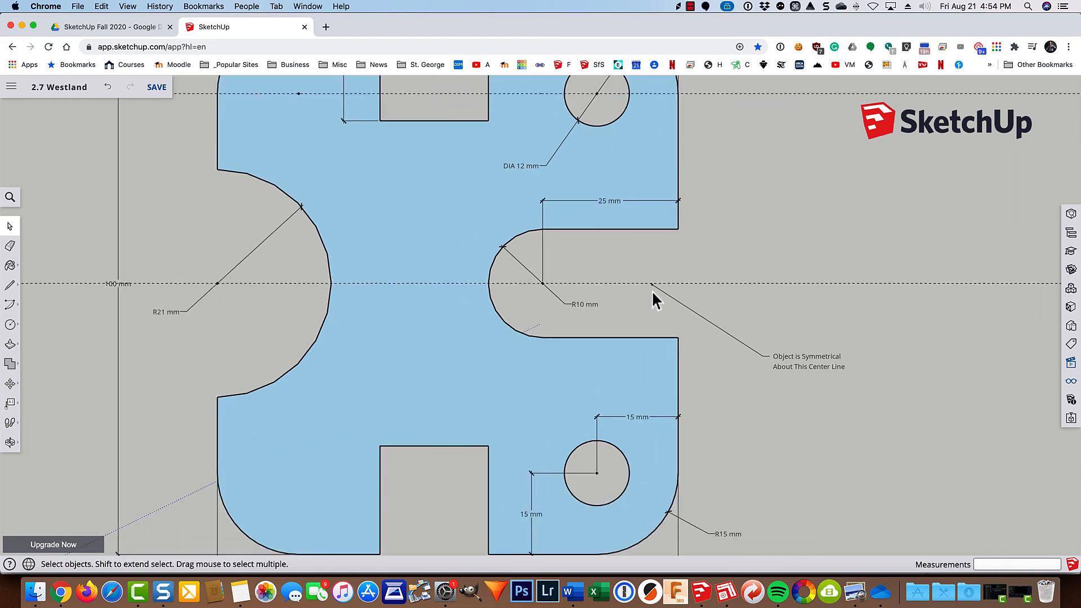
scroll(652, 292, "down", 10)
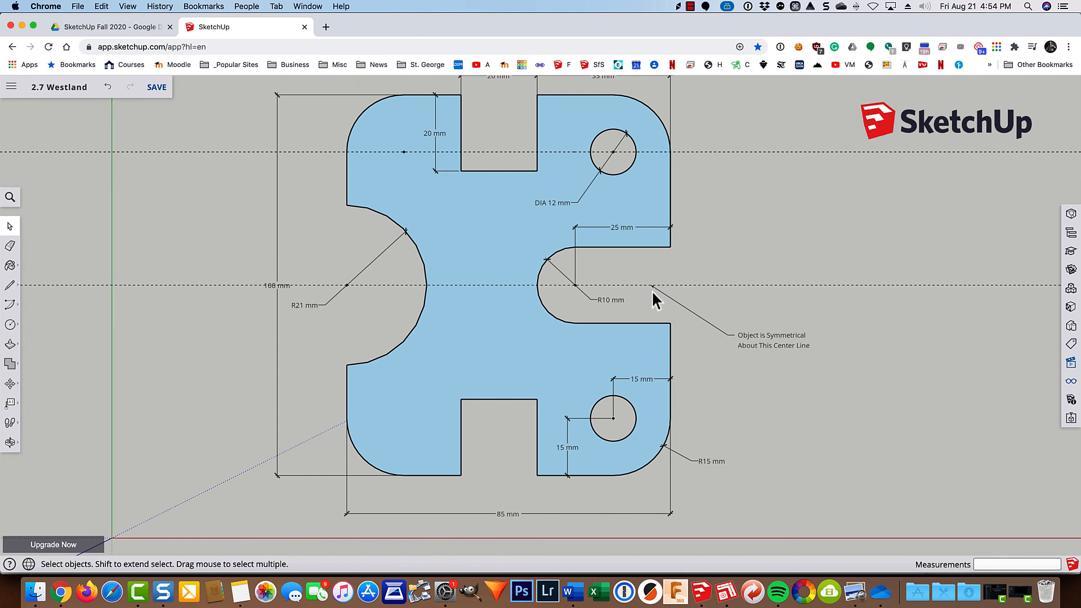
left_click(754, 335)
right_click(755, 338)
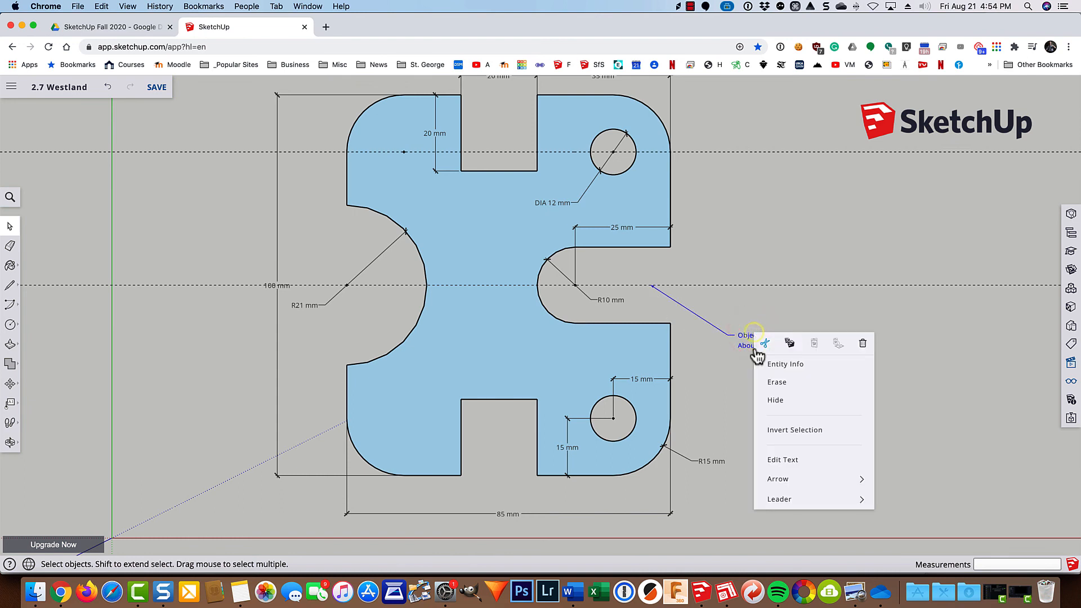
mouse_move(786, 483)
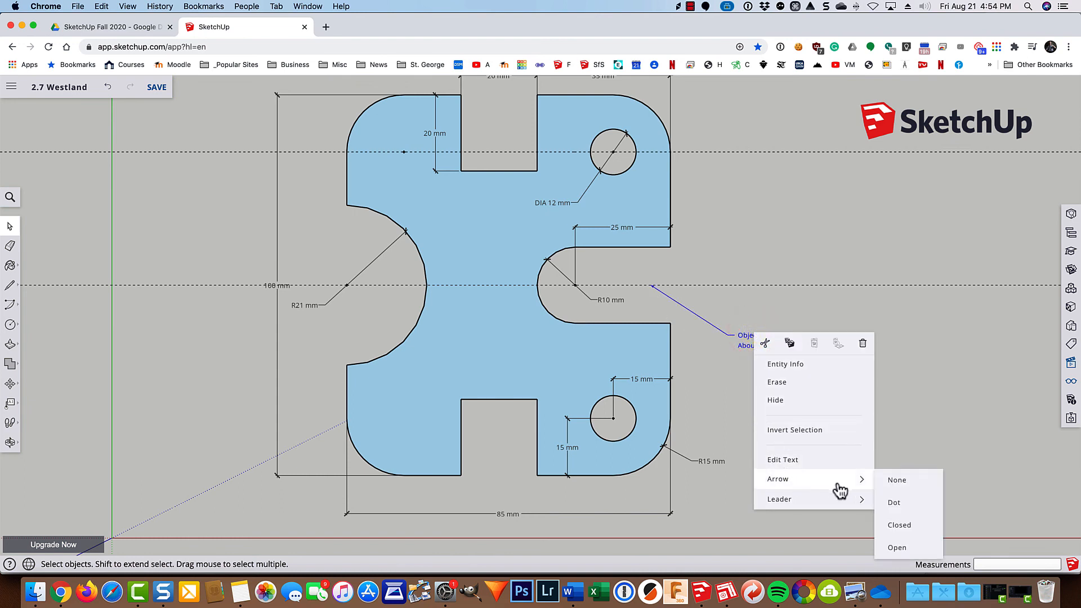
left_click(892, 501)
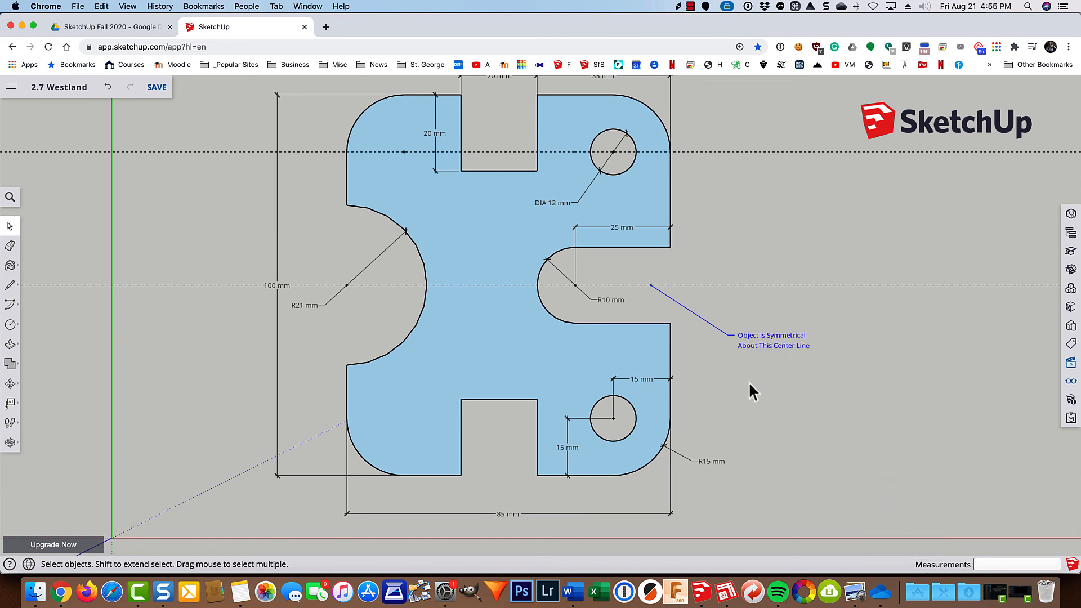